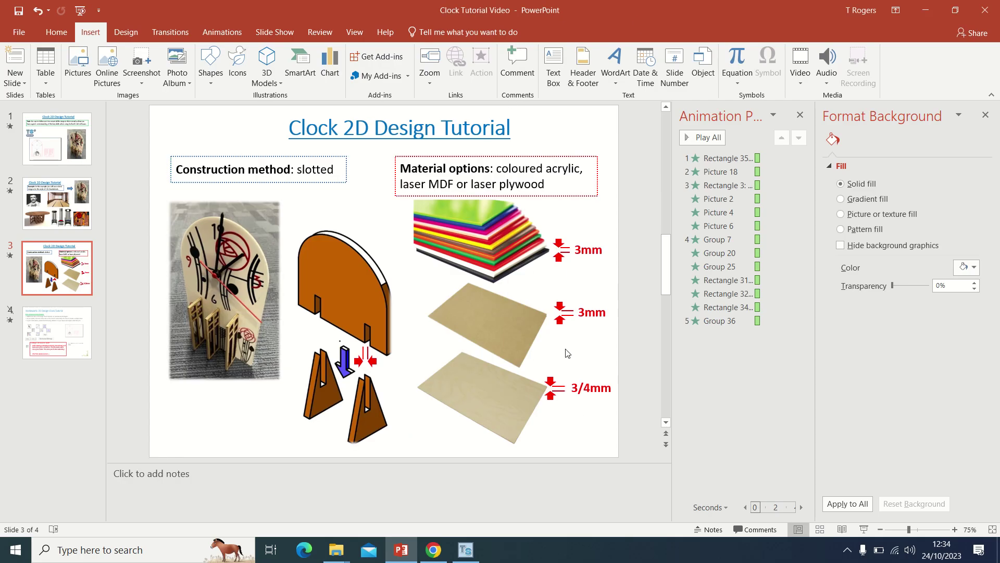
- Show the desktop and launch TechSoft Design V3 from the TechSoft Design Tools folder in Design and Technology
{"action": "right_click", "coordinate": [608, 550]}
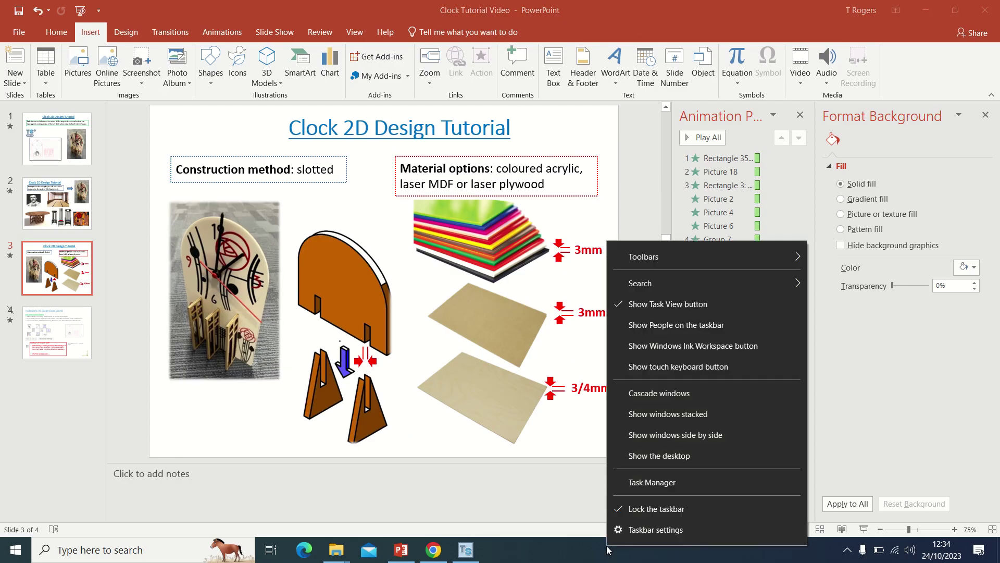
{"action": "left_click", "coordinate": [636, 457]}
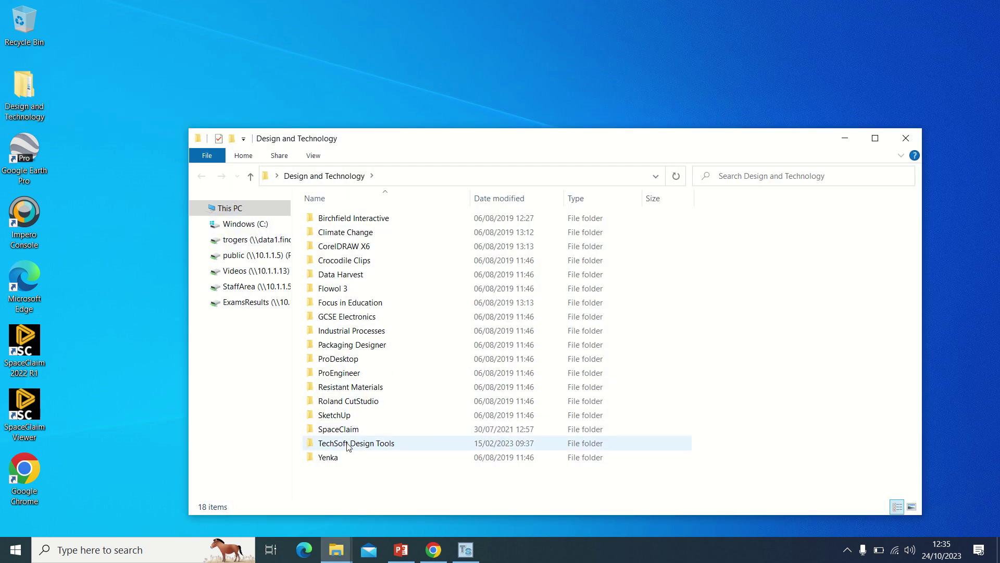
{"action": "double_click", "coordinate": [347, 444]}
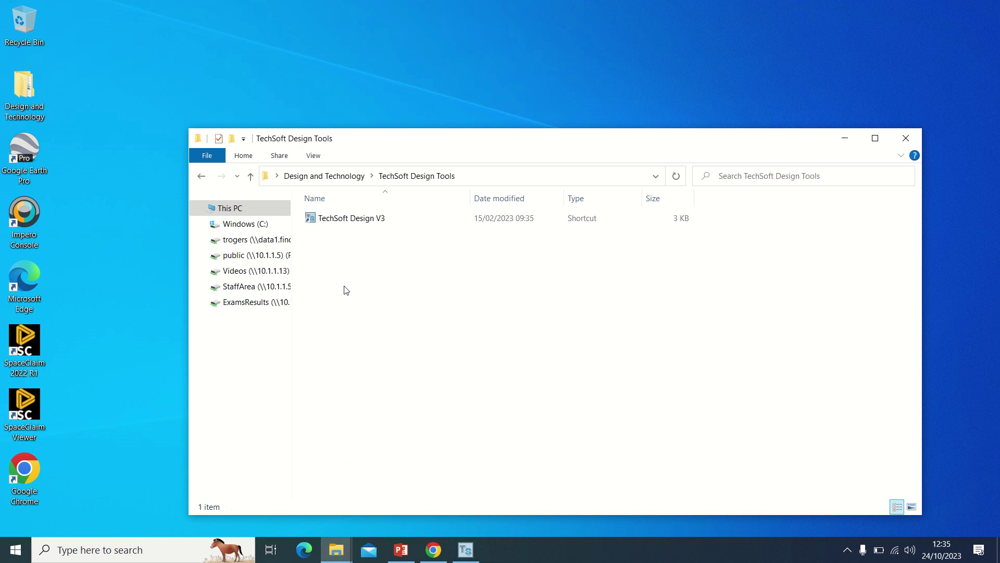
{"action": "double_click", "coordinate": [331, 222]}
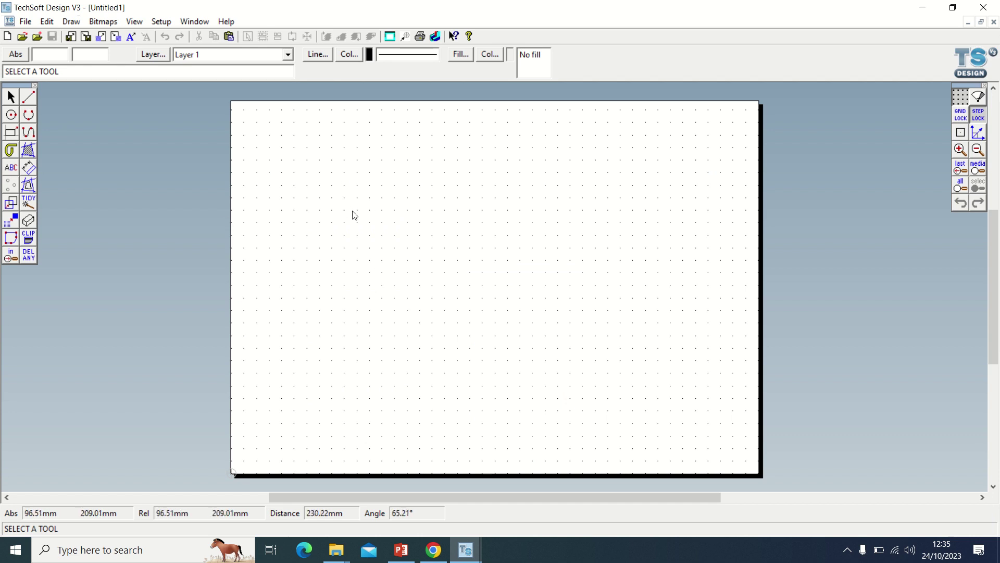
- Turn on Grid Lock and set the grid spacing to 5 mm in both X and Y
{"action": "left_click", "coordinate": [960, 113]}
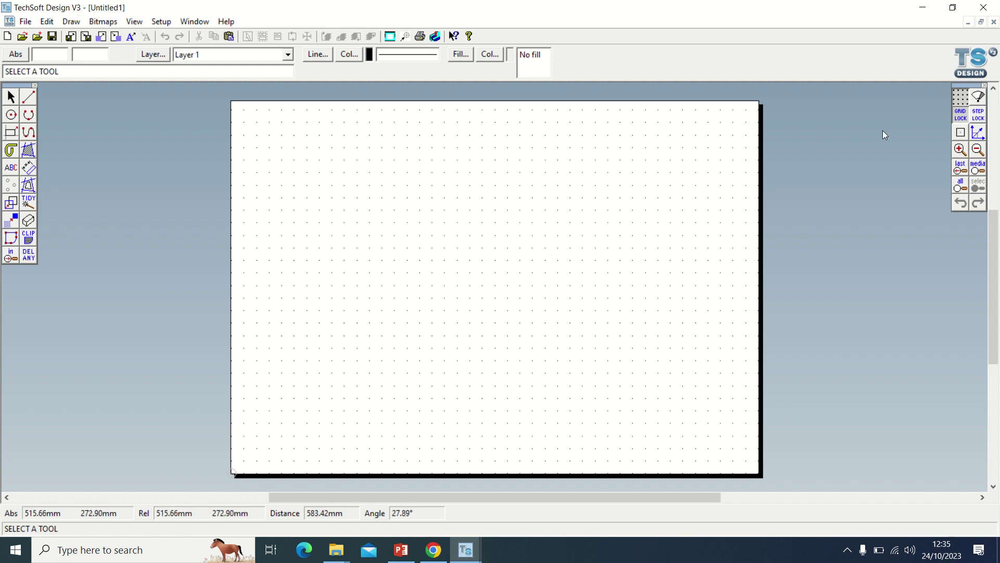
{"action": "right_click", "coordinate": [961, 98]}
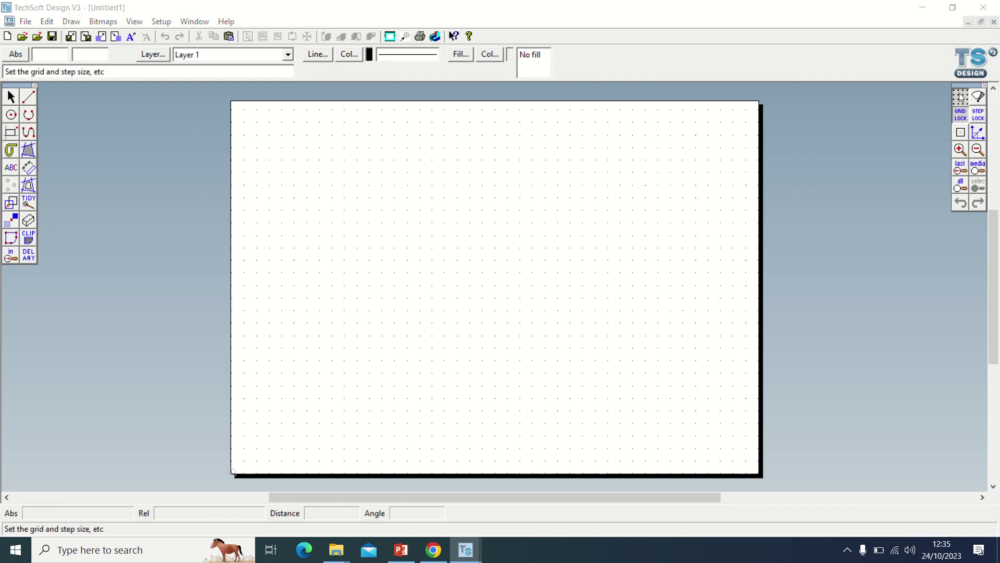
{"action": "double_click", "coordinate": [429, 136]}
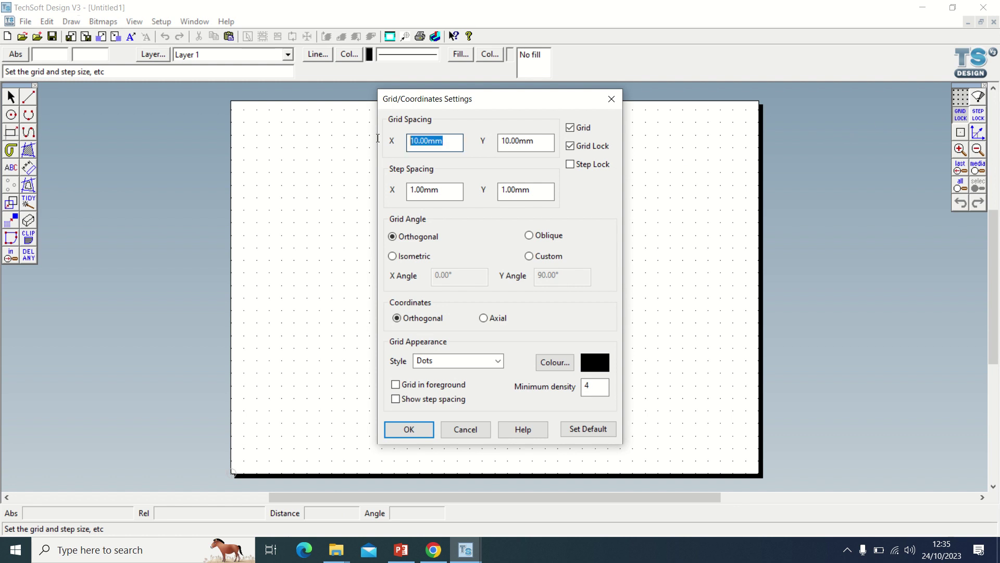
{"action": "type", "text": "5"}
{"action": "double_click", "coordinate": [540, 144]}
{"action": "type", "text": "5"}
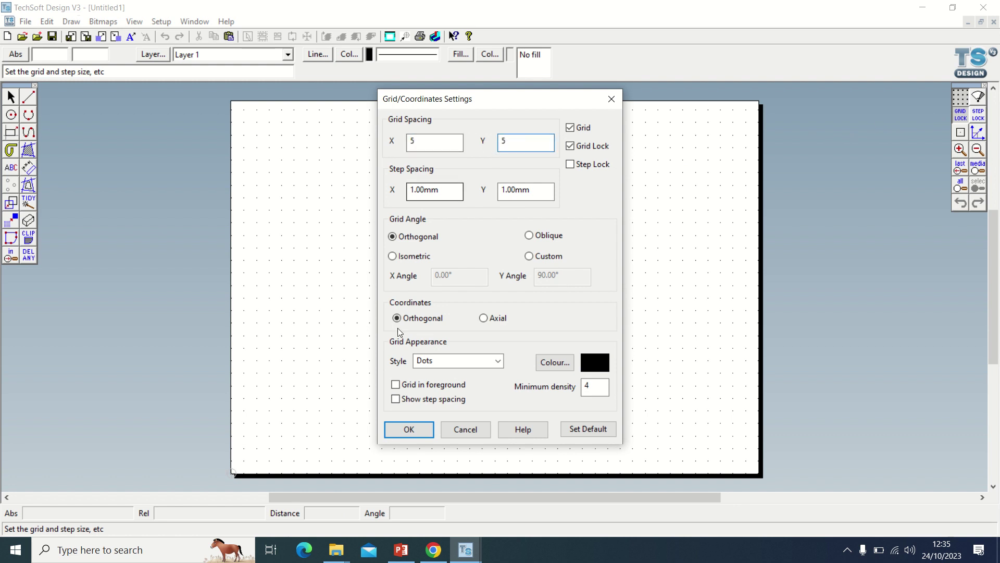
{"action": "left_click", "coordinate": [406, 428]}
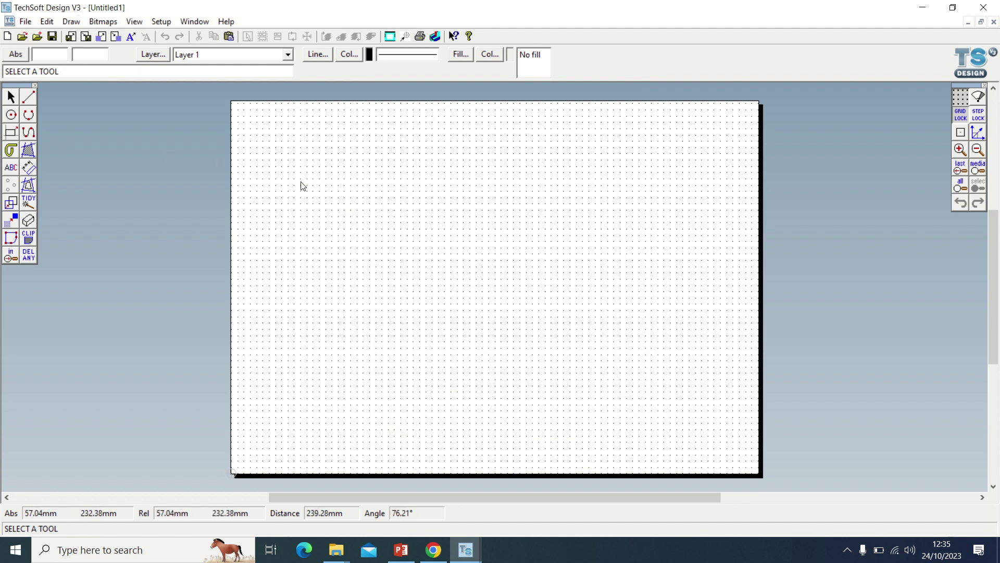
- Draw a circle of radius 70 mm by centre and radius, centred at 75, 220 mm near the sheet's upper-left corner
{"action": "left_click", "coordinate": [10, 115]}
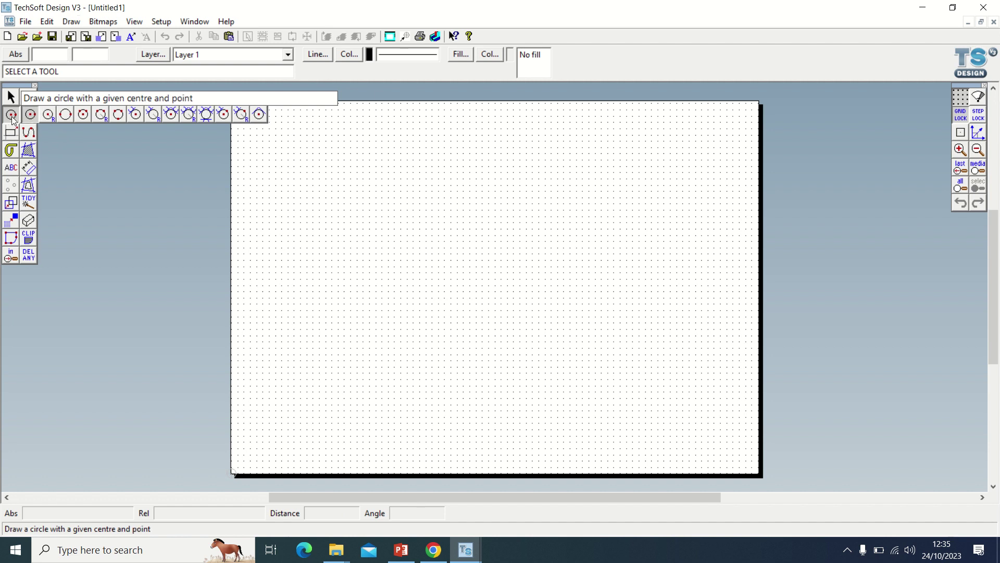
{"action": "left_click", "coordinate": [48, 114]}
{"action": "left_click", "coordinate": [424, 223]}
{"action": "left_click_drag", "start_coordinate": [525, 233], "coordinate": [432, 235]}
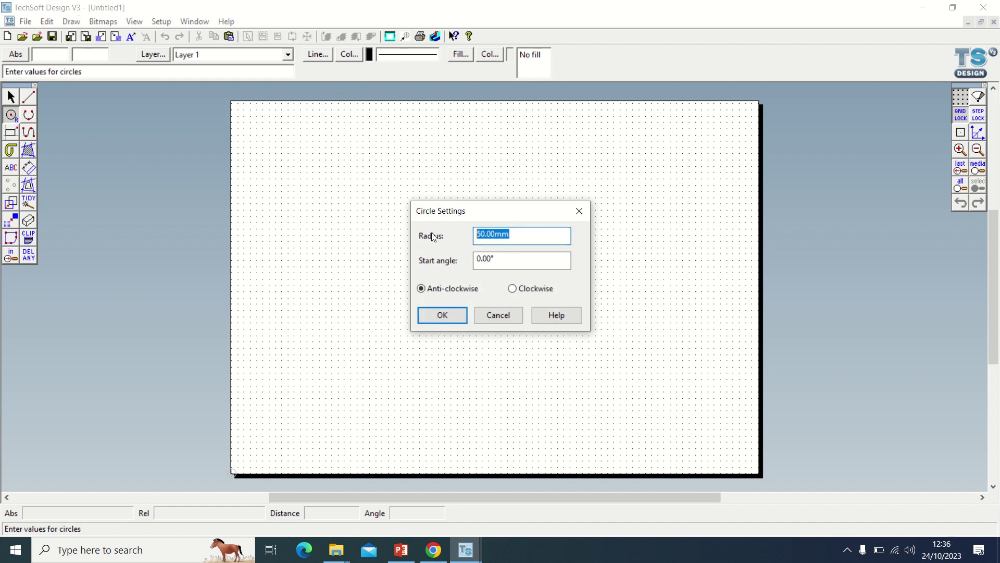
{"action": "type", "text": "70"}
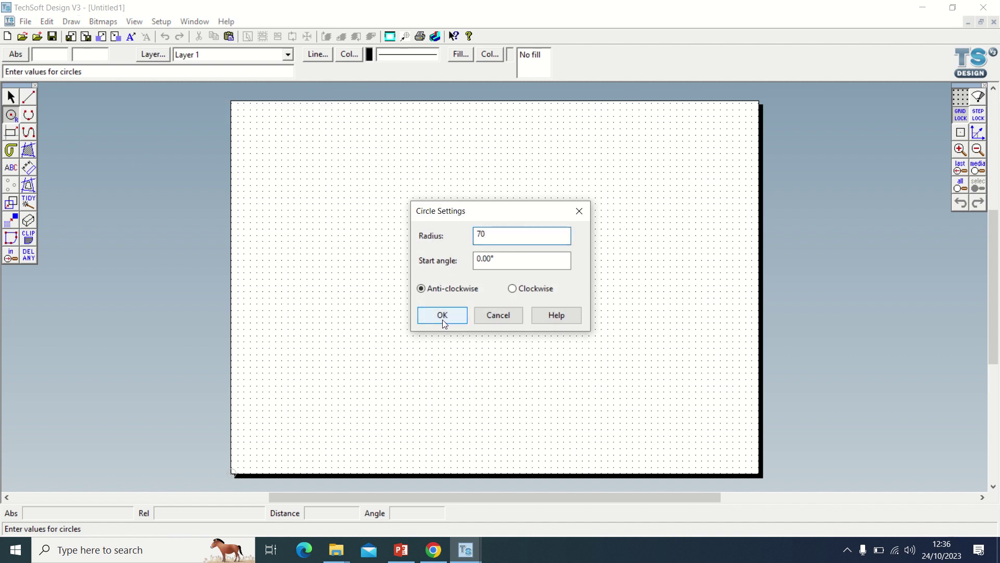
{"action": "left_click", "coordinate": [452, 316]}
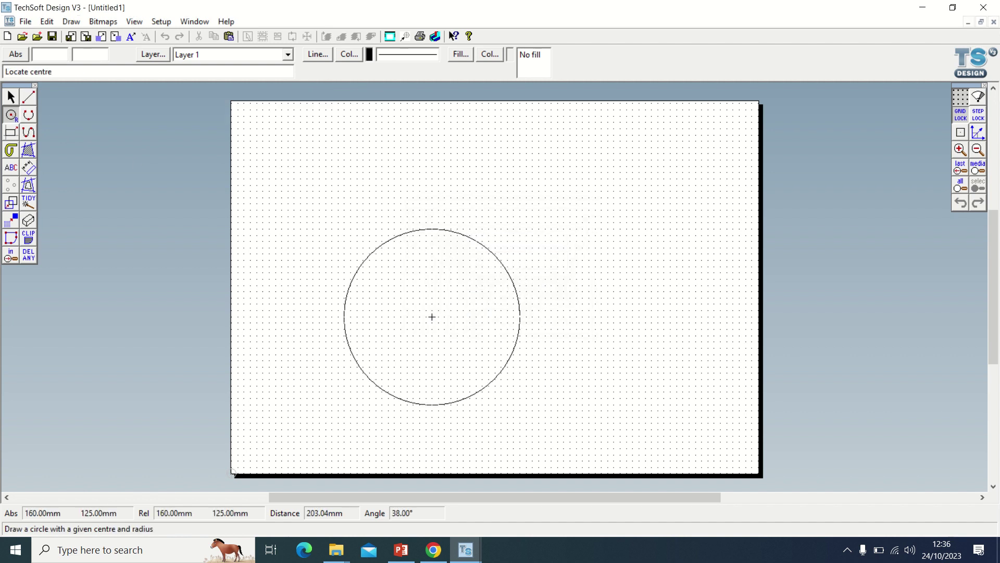
{"action": "left_click", "coordinate": [325, 198]}
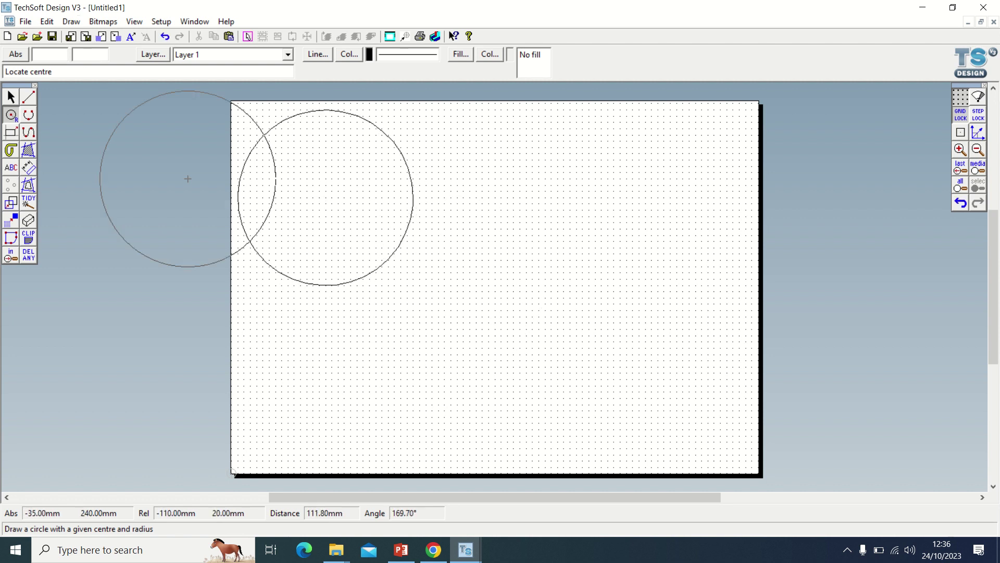
{"action": "left_click", "coordinate": [11, 96]}
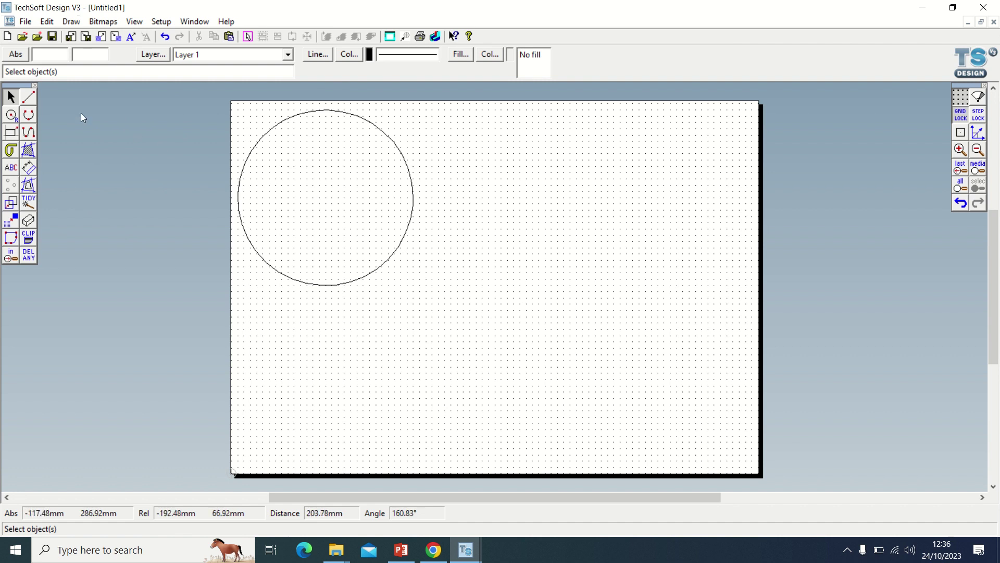
- Draw a circle of radius 4 mm by centre and radius at the centre of the large circle
{"action": "left_click", "coordinate": [11, 115]}
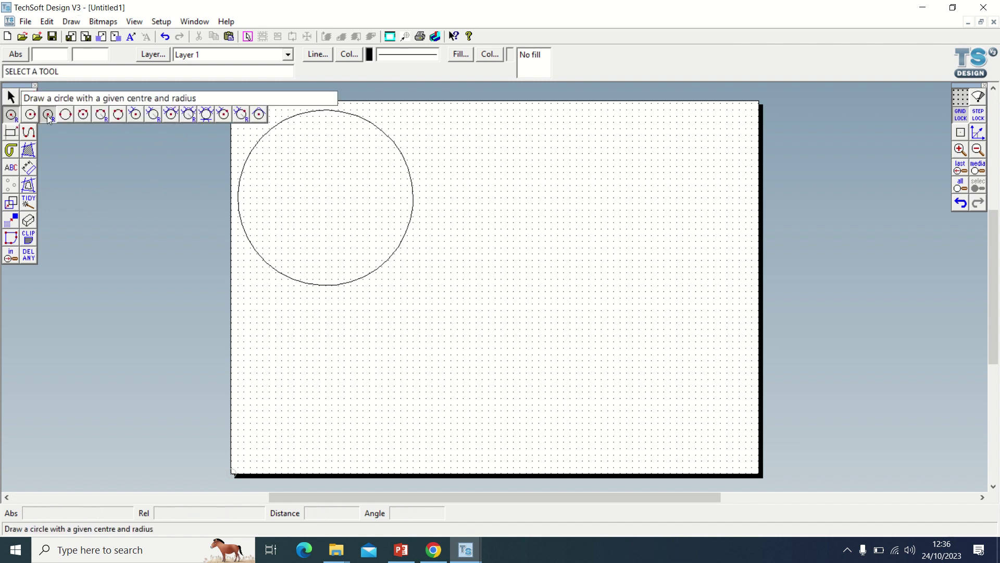
{"action": "left_click", "coordinate": [48, 117]}
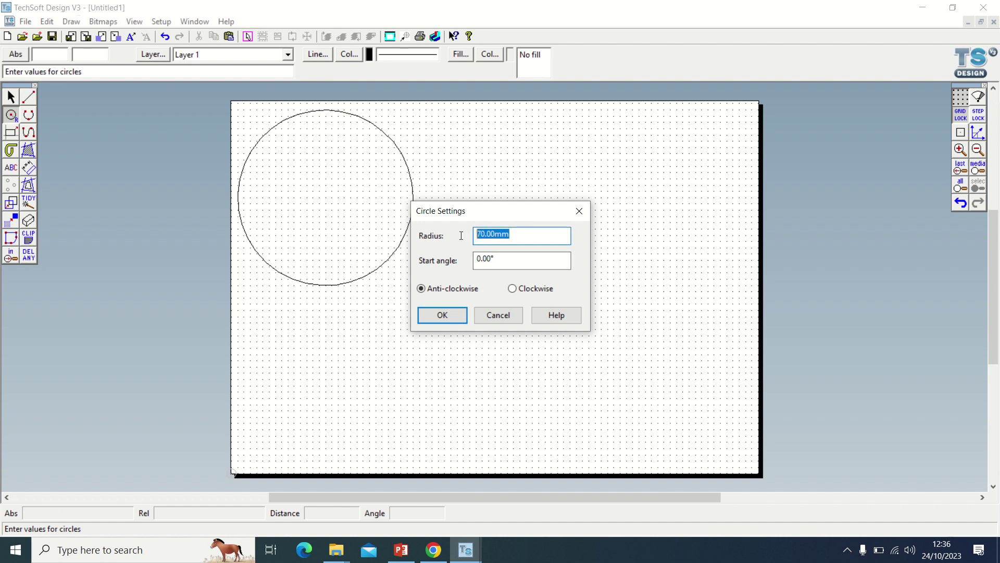
{"action": "type", "text": "4"}
{"action": "left_click", "coordinate": [442, 315]}
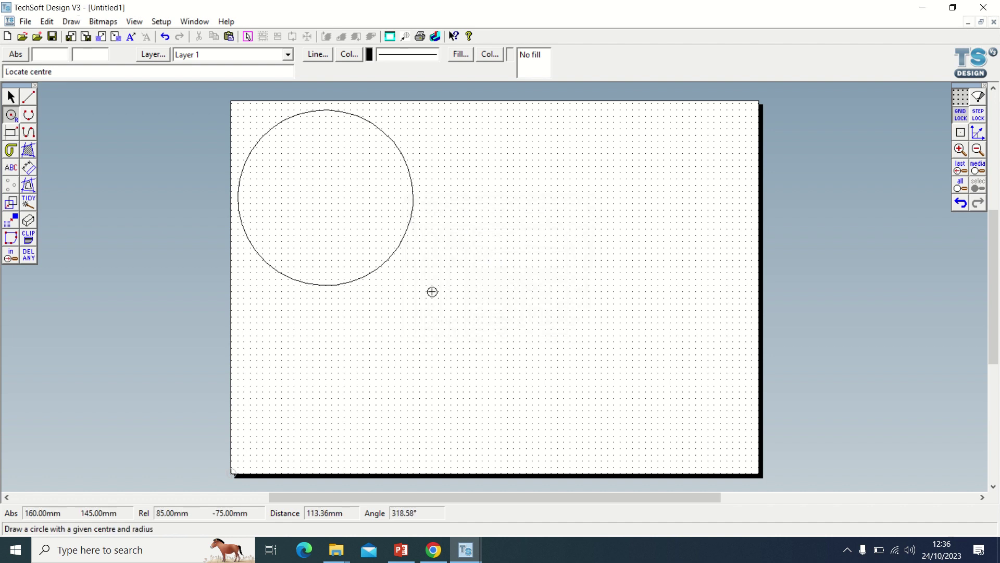
{"action": "left_click", "coordinate": [325, 197]}
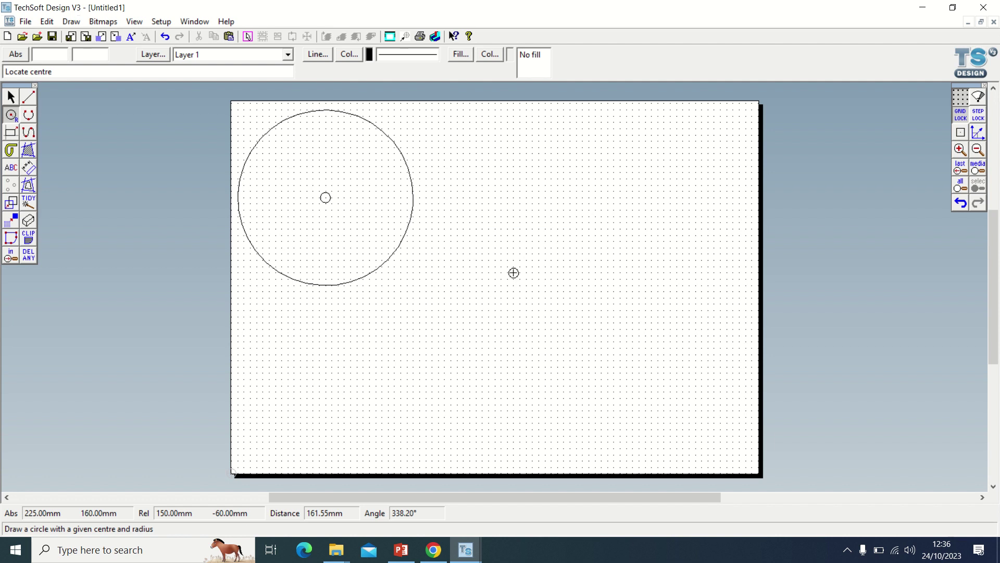
{"action": "key", "text": "Escape"}
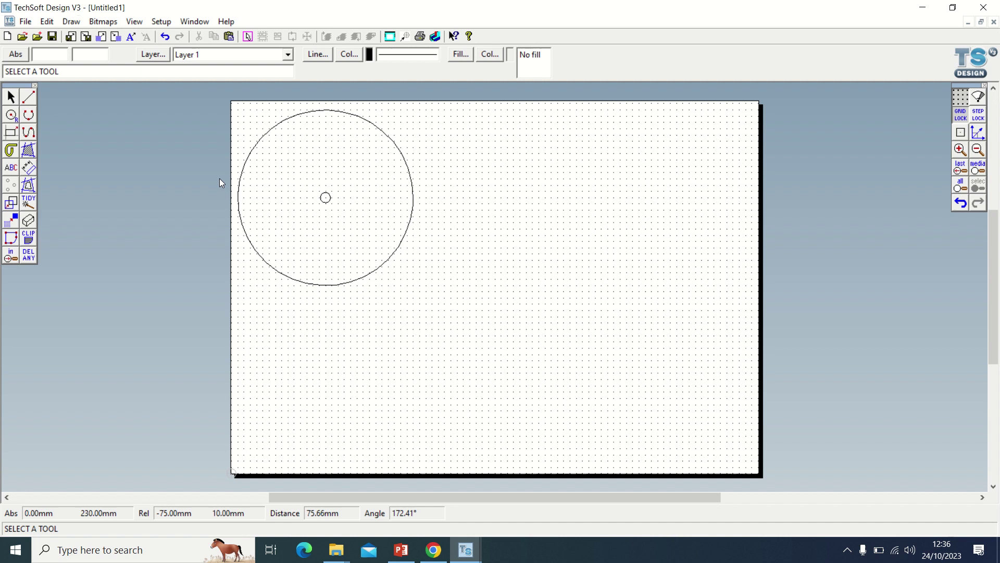
- Draw single lines below the large circle: a 100 mm left side, a 140 mm base and a 130 mm right side running past the circle's edge
{"action": "left_click", "coordinate": [29, 99]}
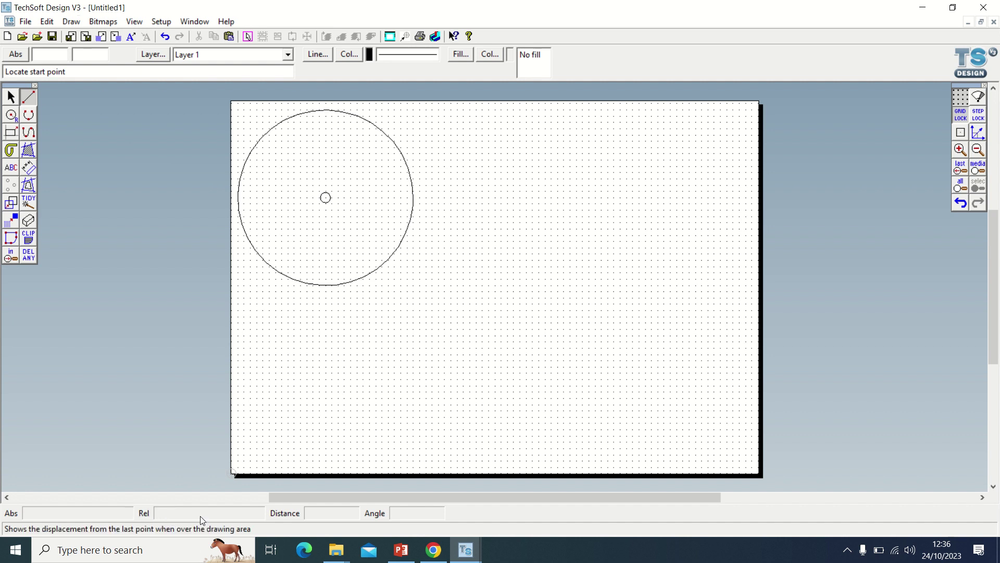
{"action": "left_click", "coordinate": [238, 197]}
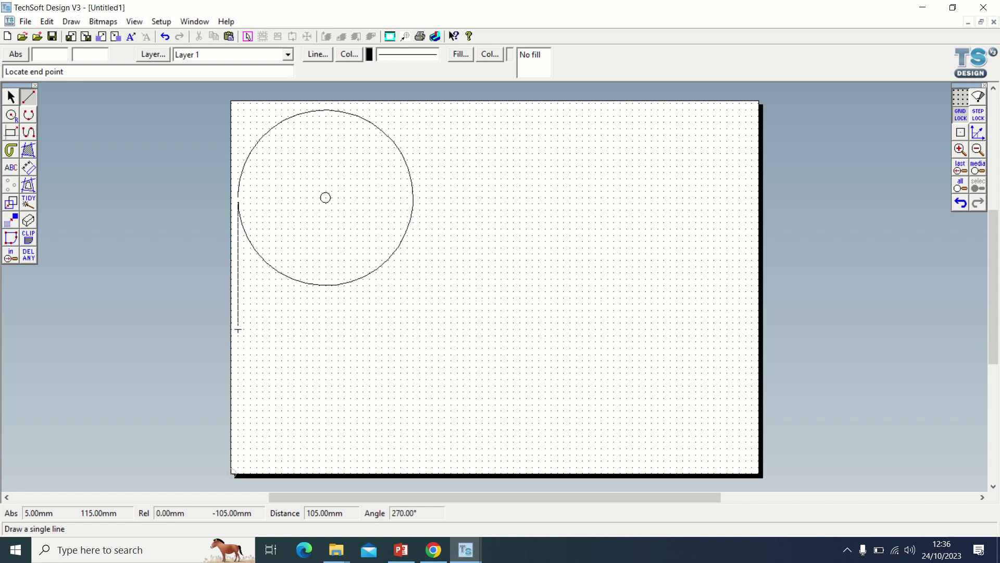
{"action": "left_click", "coordinate": [238, 323]}
{"action": "left_click", "coordinate": [238, 323]}
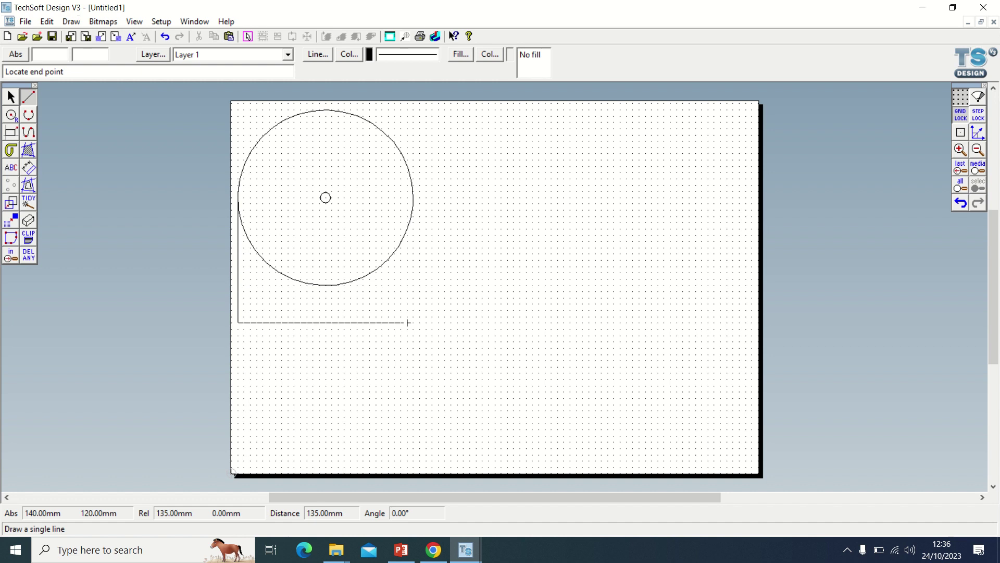
{"action": "left_click", "coordinate": [414, 323]}
{"action": "left_click", "coordinate": [413, 322]}
{"action": "left_click", "coordinate": [413, 159]}
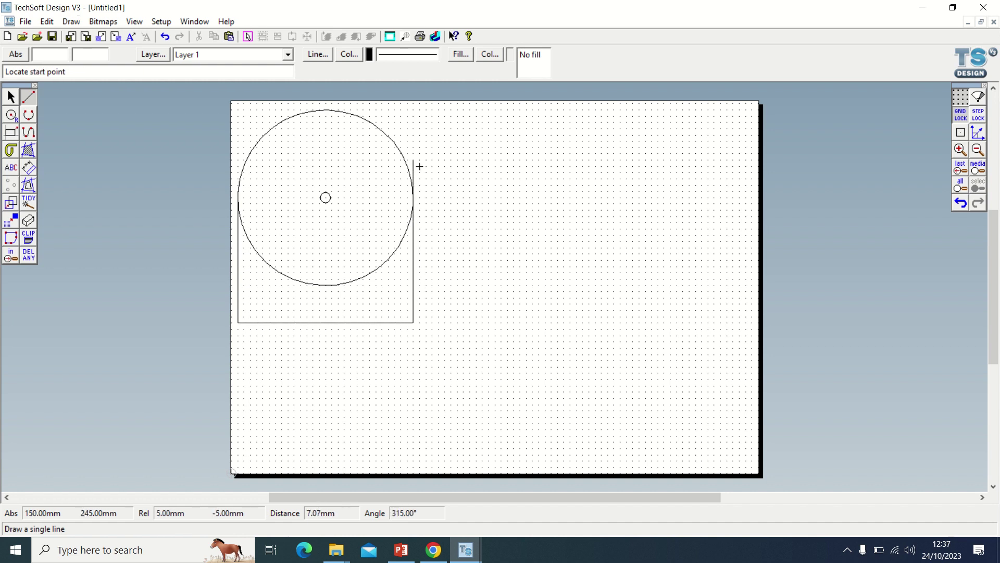
- Delete the right line's overhang and the large circle's lower arc between intersections, leaving an arched clock outline
{"action": "left_click", "coordinate": [30, 256]}
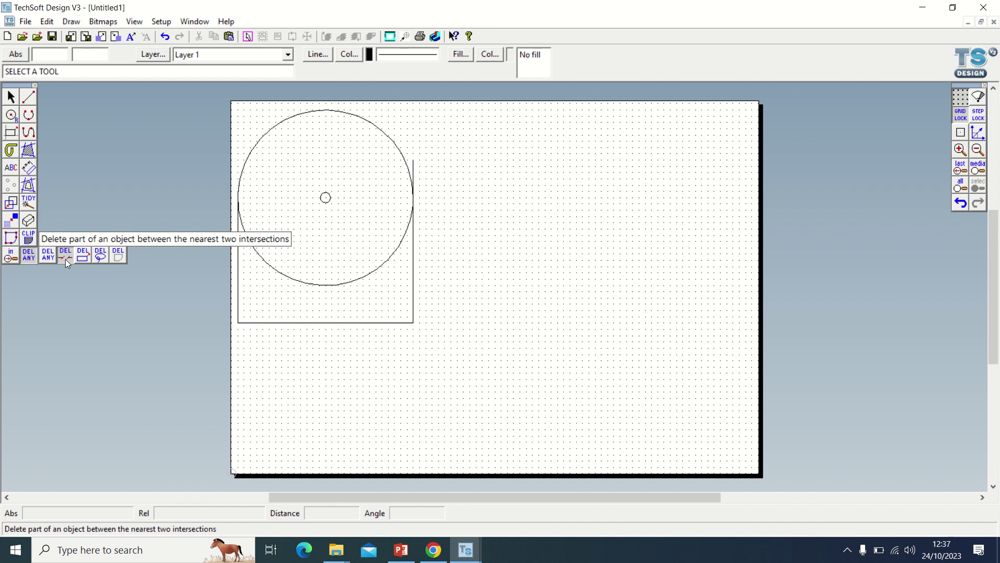
{"action": "left_click", "coordinate": [65, 257]}
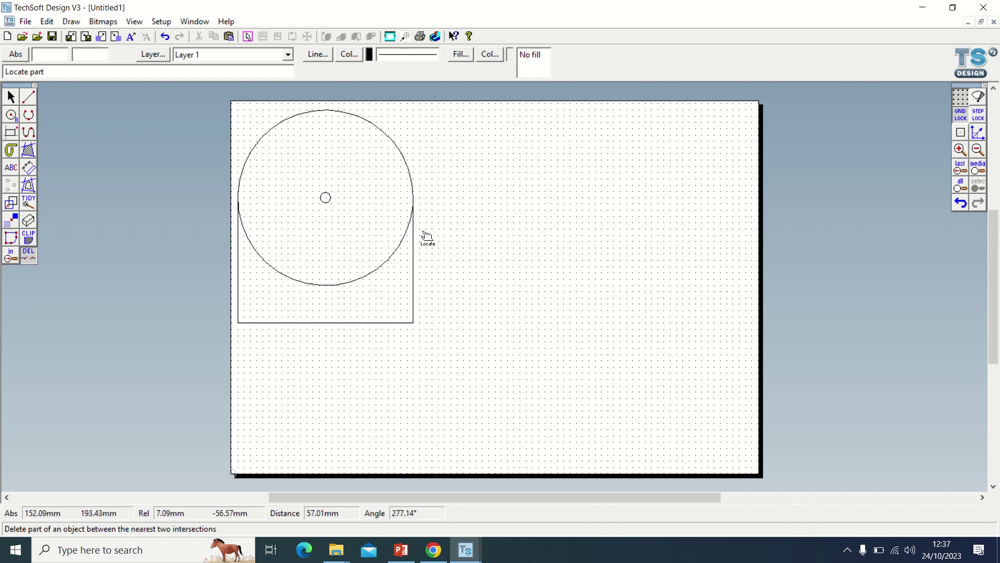
{"action": "left_click", "coordinate": [365, 283]}
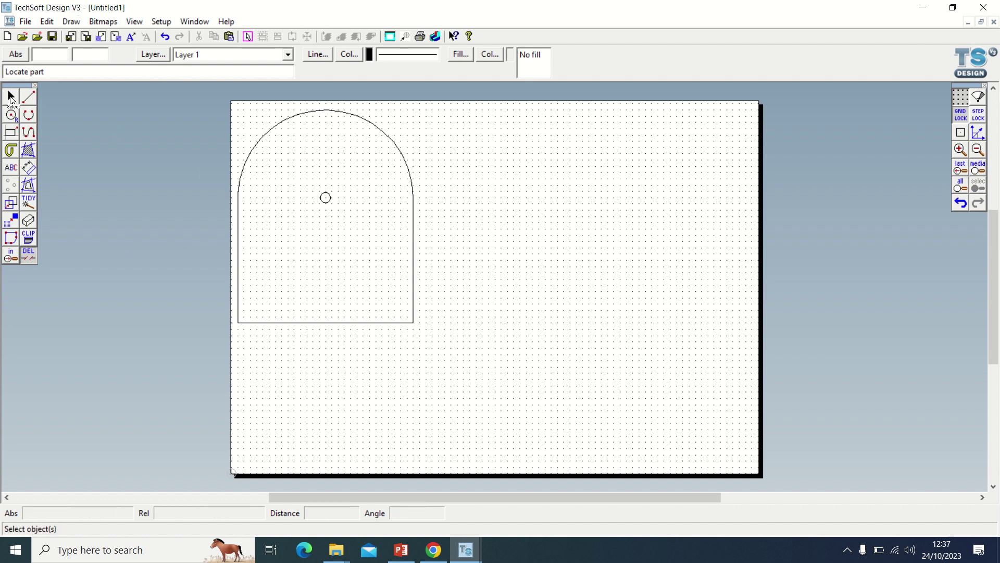
{"action": "left_click", "coordinate": [11, 97]}
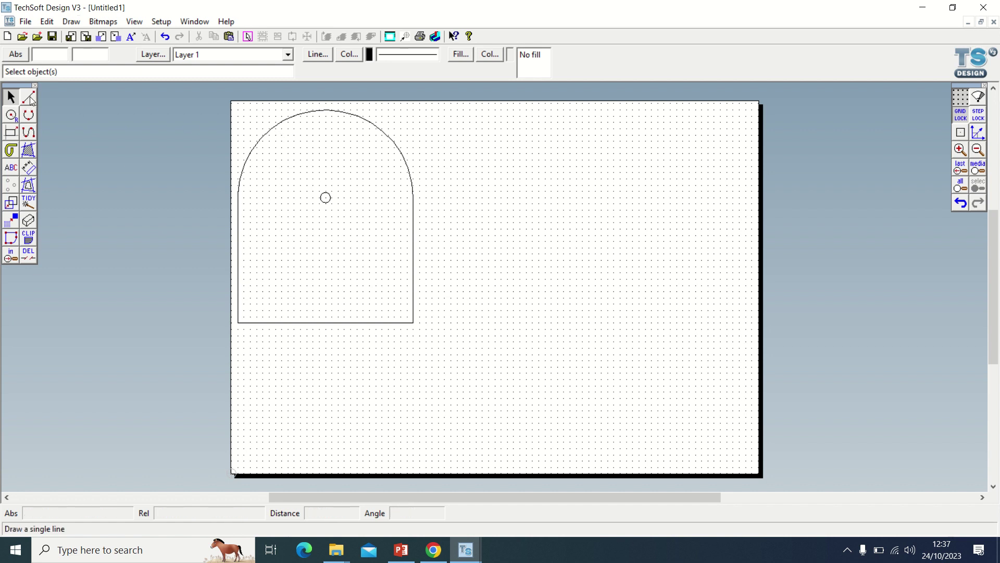
- Draw a vertical 10 mm line at the 12 o'clock position, from 75, 270 mm down to 75, 260 mm
{"action": "left_click", "coordinate": [29, 98]}
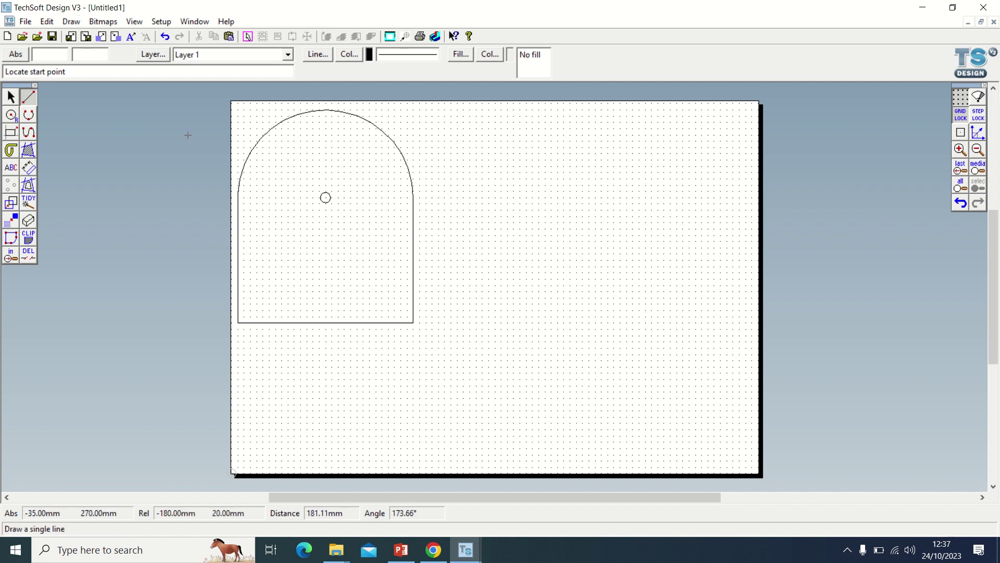
{"action": "left_click", "coordinate": [326, 135]}
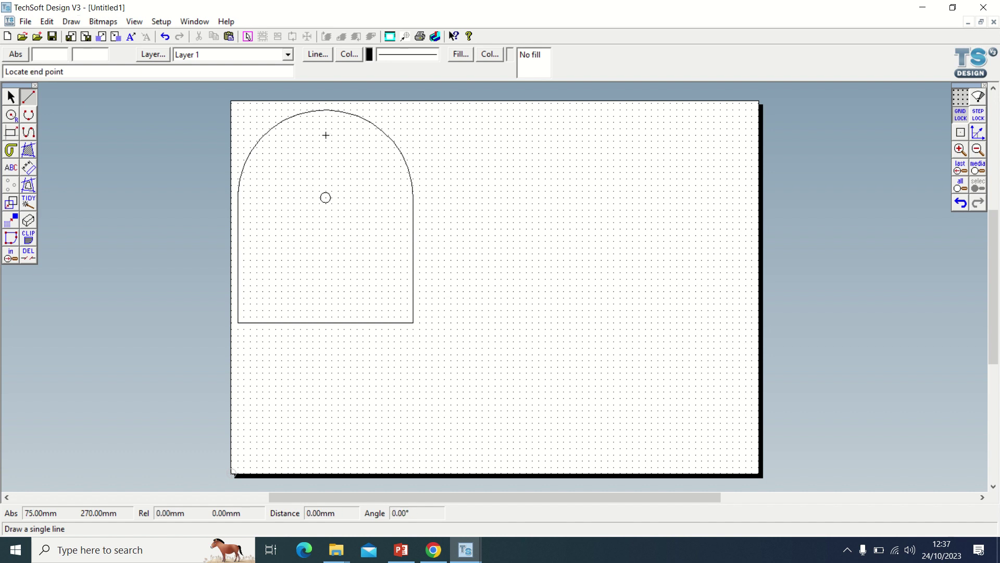
{"action": "left_click", "coordinate": [326, 148]}
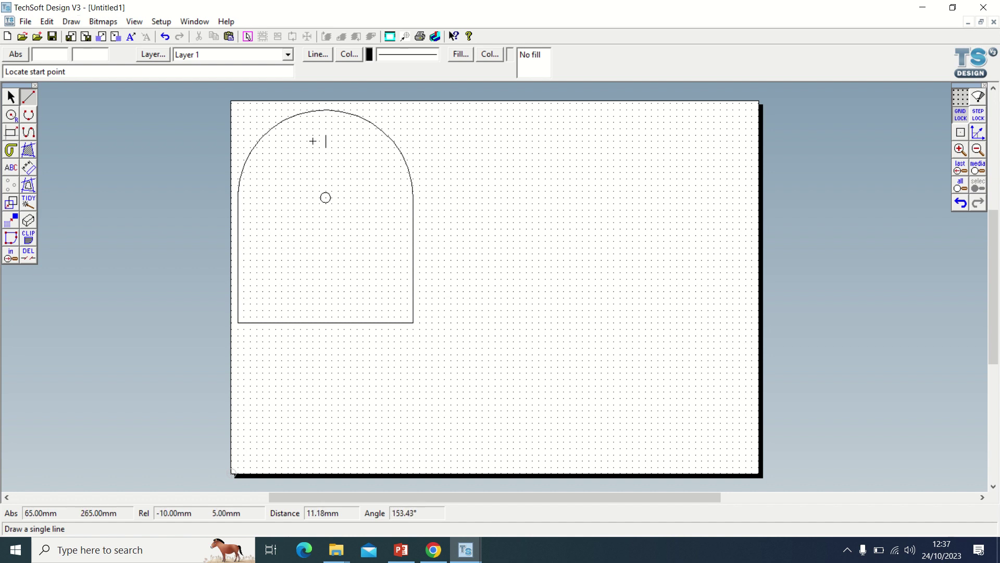
{"action": "left_click", "coordinate": [10, 97]}
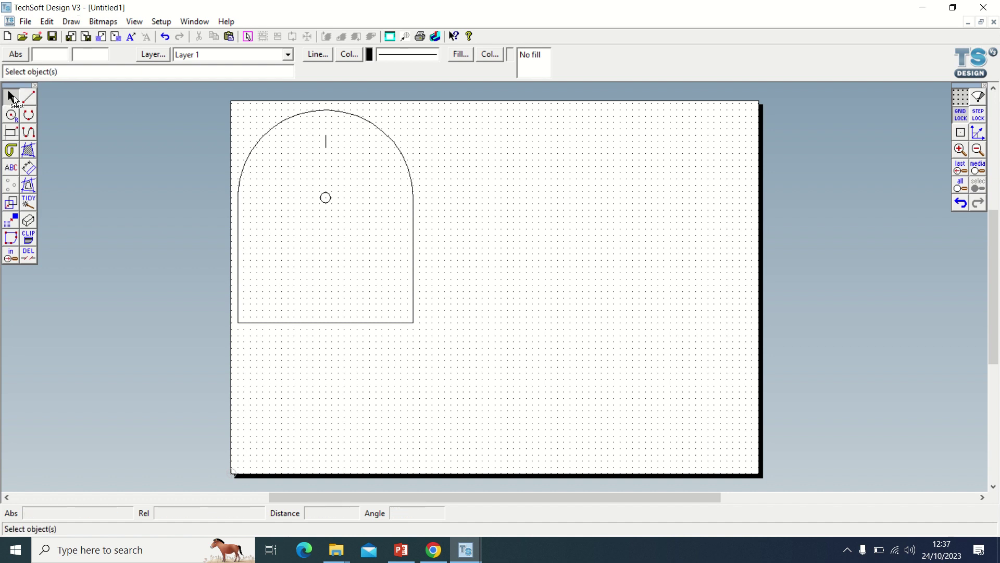
- Rotate-copy the 12 o'clock mark about the centre hole at 30° with 11 repeats to make all the hour marks
{"action": "left_click_drag", "start_coordinate": [312, 127], "coordinate": [341, 168]}
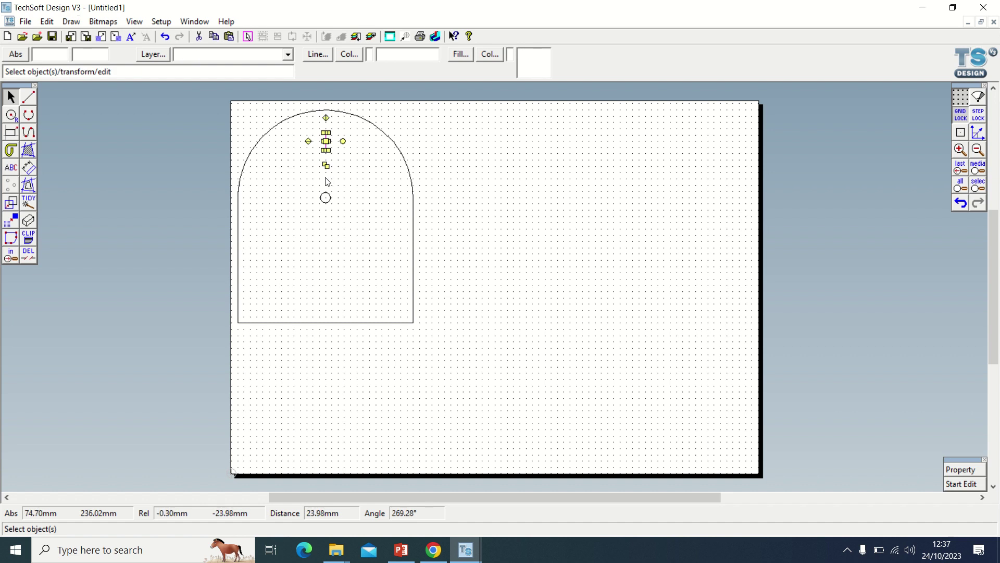
{"action": "left_click", "coordinate": [13, 203]}
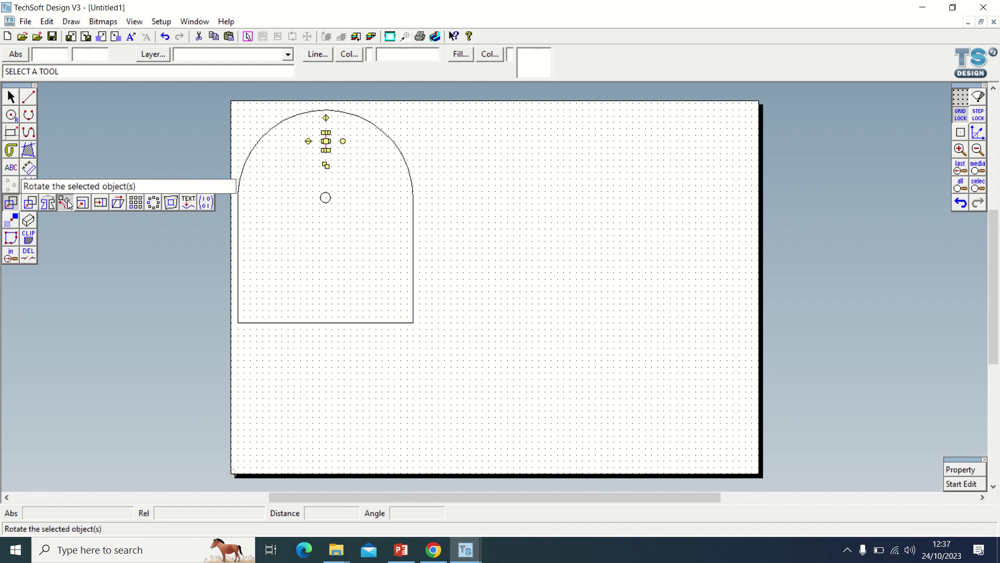
{"action": "left_click", "coordinate": [66, 203]}
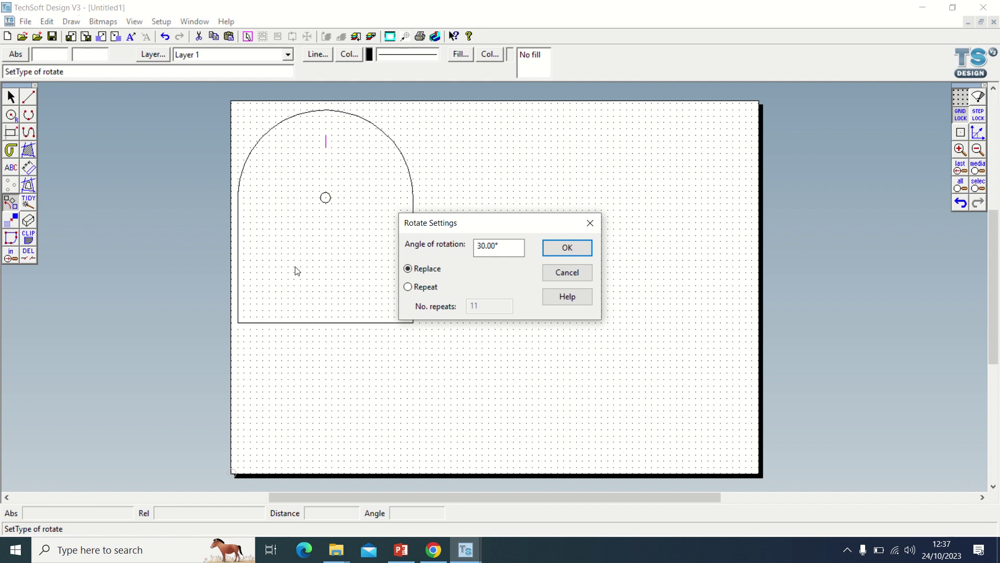
{"action": "left_click", "coordinate": [408, 287]}
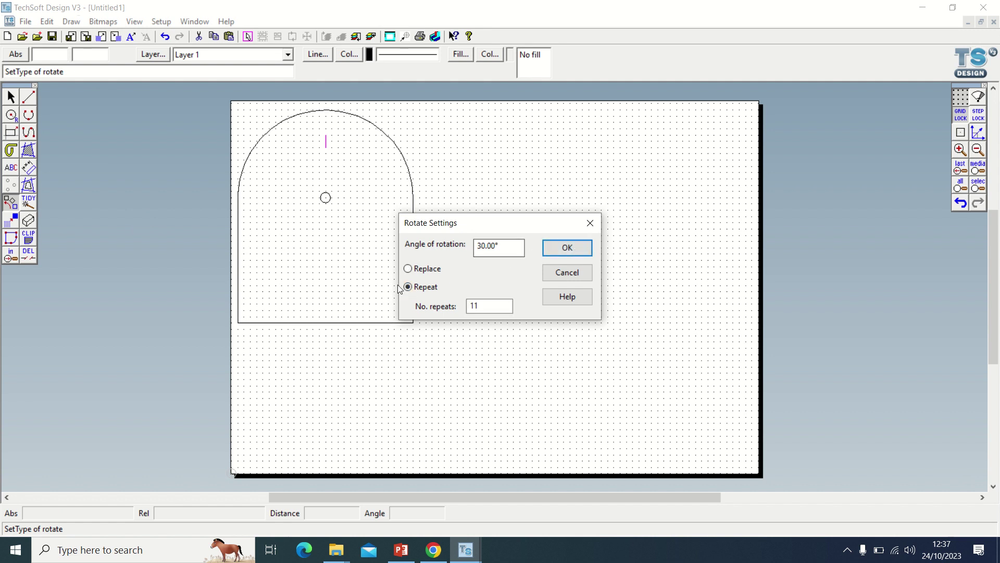
{"action": "left_click", "coordinate": [567, 247]}
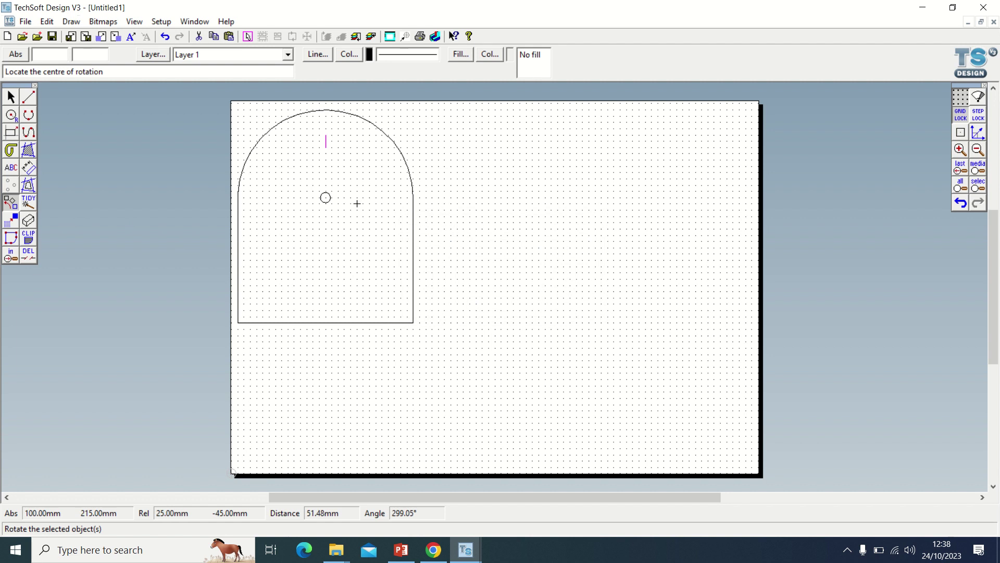
{"action": "left_click", "coordinate": [325, 197]}
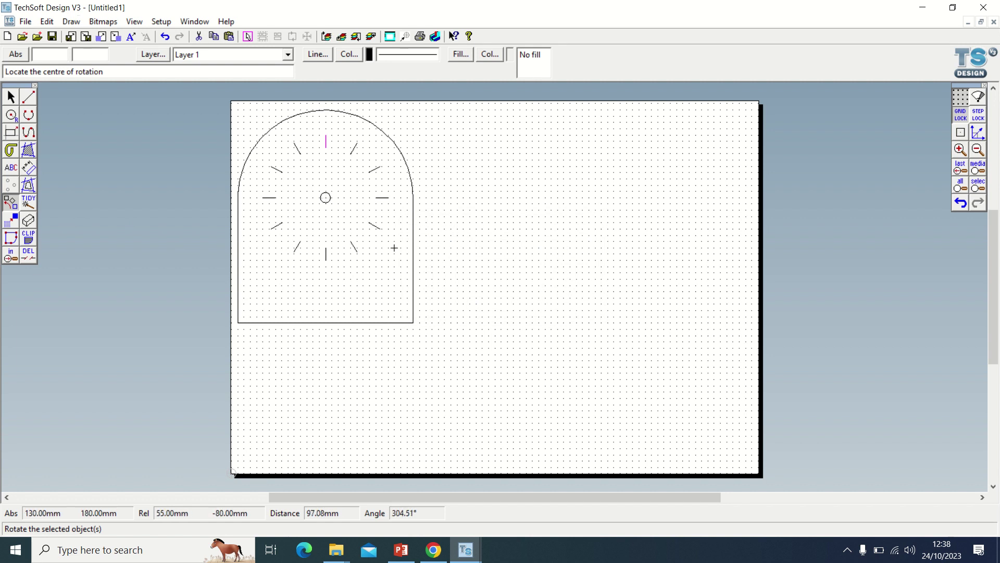
{"action": "left_click", "coordinate": [11, 97]}
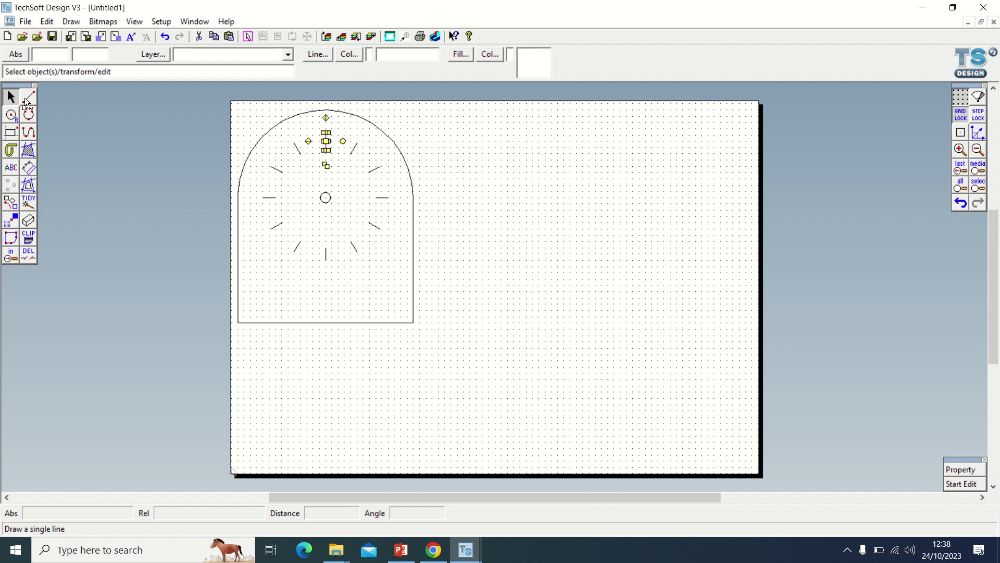
- Save the drawing as CR Mack Clock in the Tech folder, replacing the existing file
{"action": "left_click", "coordinate": [52, 36]}
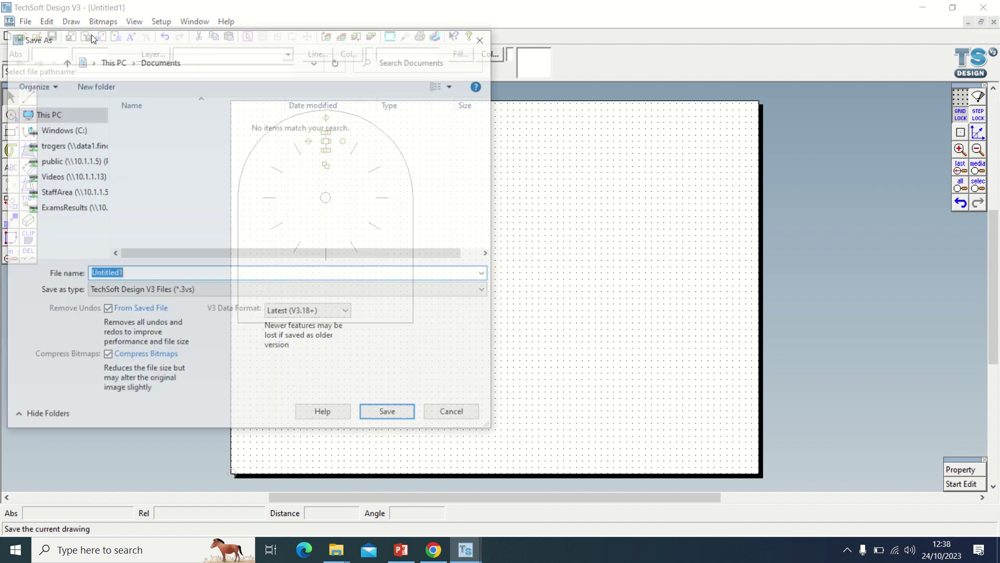
{"action": "left_click", "coordinate": [70, 149]}
{"action": "scroll", "coordinate": [151, 206], "scroll_direction": "down", "scroll_amount": 3}
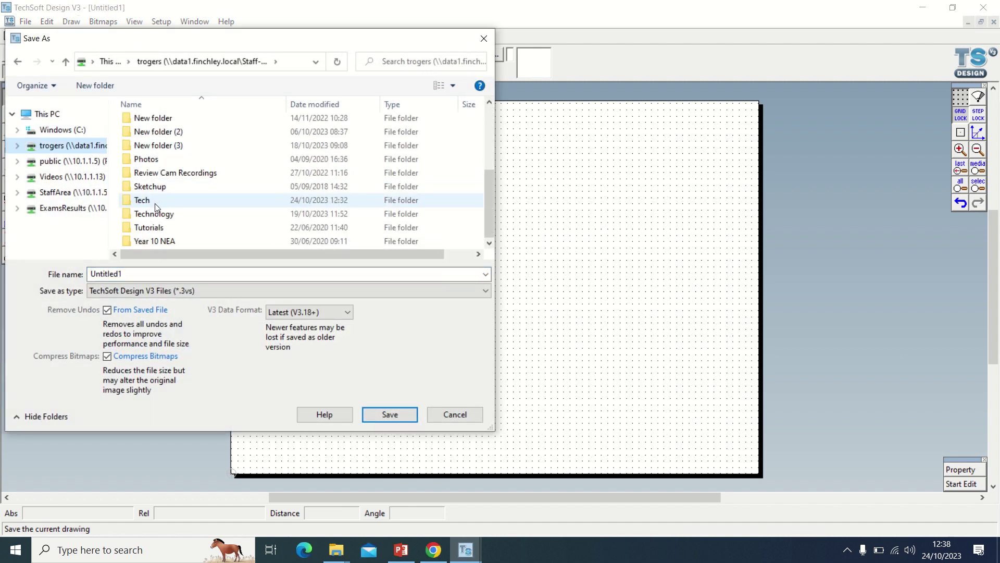
{"action": "left_click", "coordinate": [154, 202]}
{"action": "double_click", "coordinate": [154, 203]}
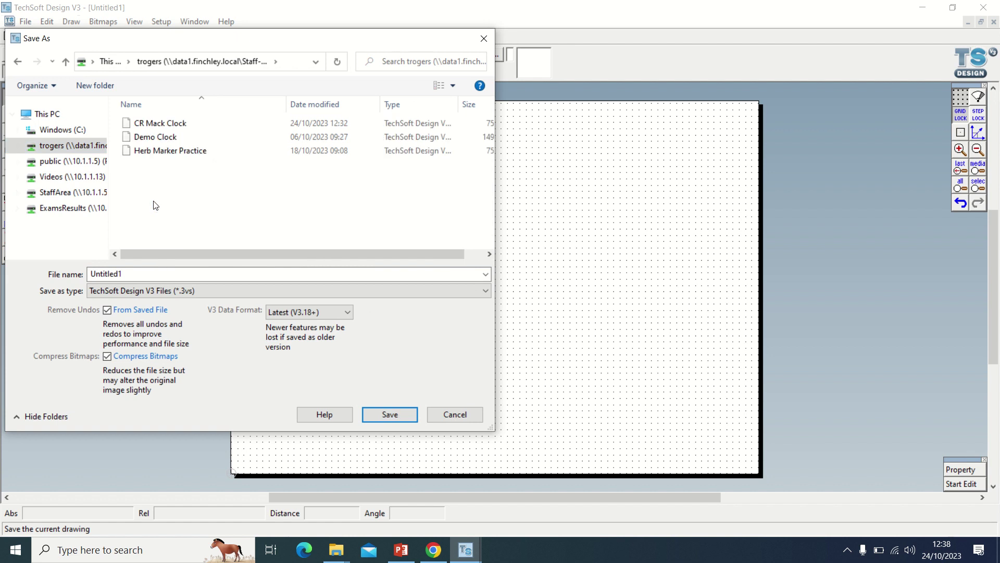
{"action": "left_click", "coordinate": [169, 125]}
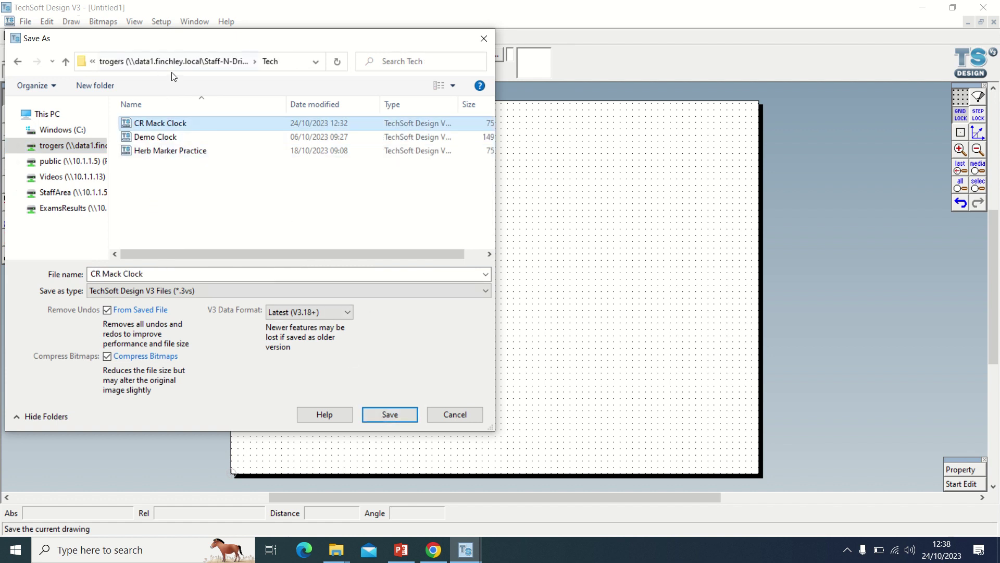
{"action": "left_click", "coordinate": [378, 409]}
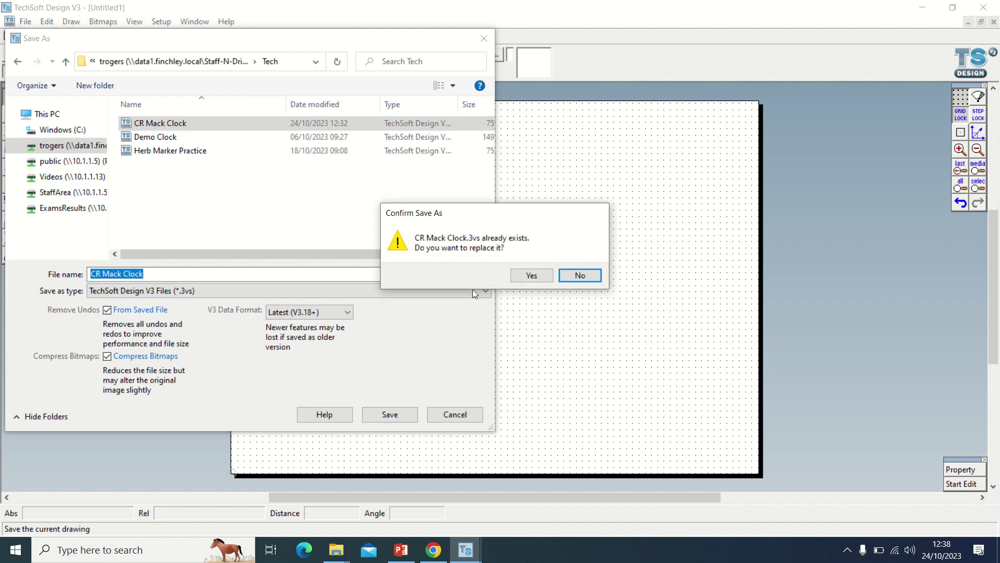
{"action": "left_click", "coordinate": [529, 274]}
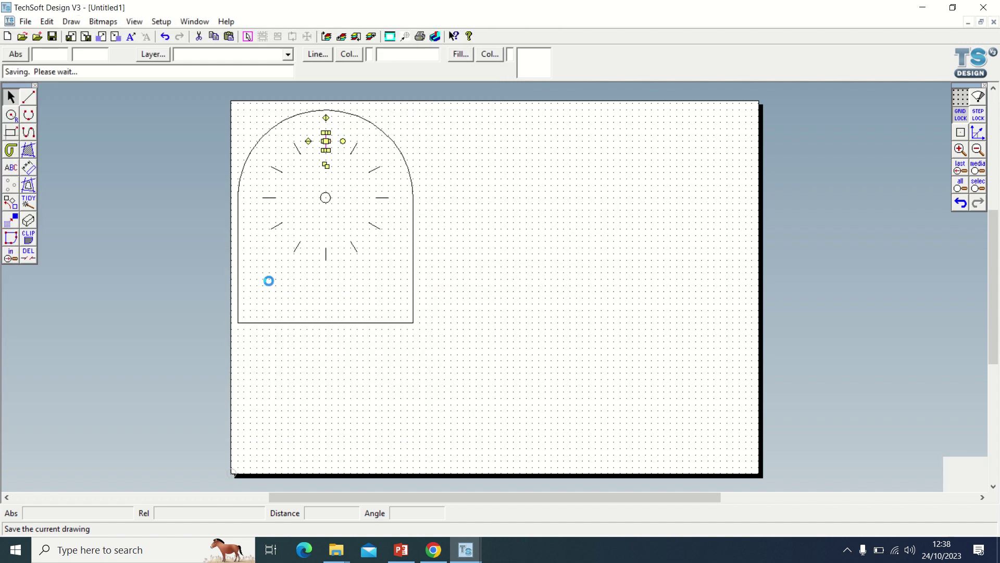
{"action": "left_click", "coordinate": [131, 174]}
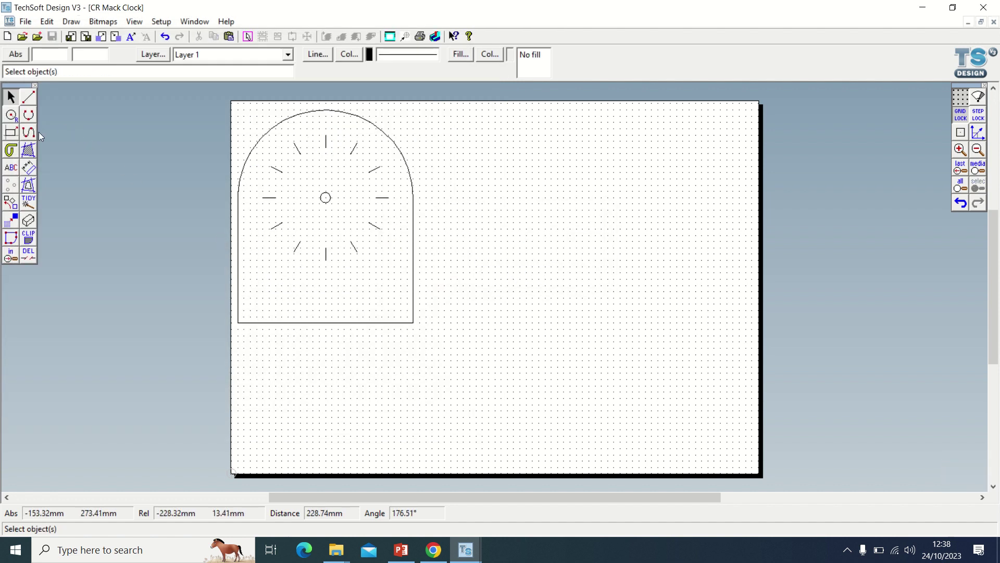
- Add the linear text "12" above the 12 o'clock mark
{"action": "left_click", "coordinate": [12, 168]}
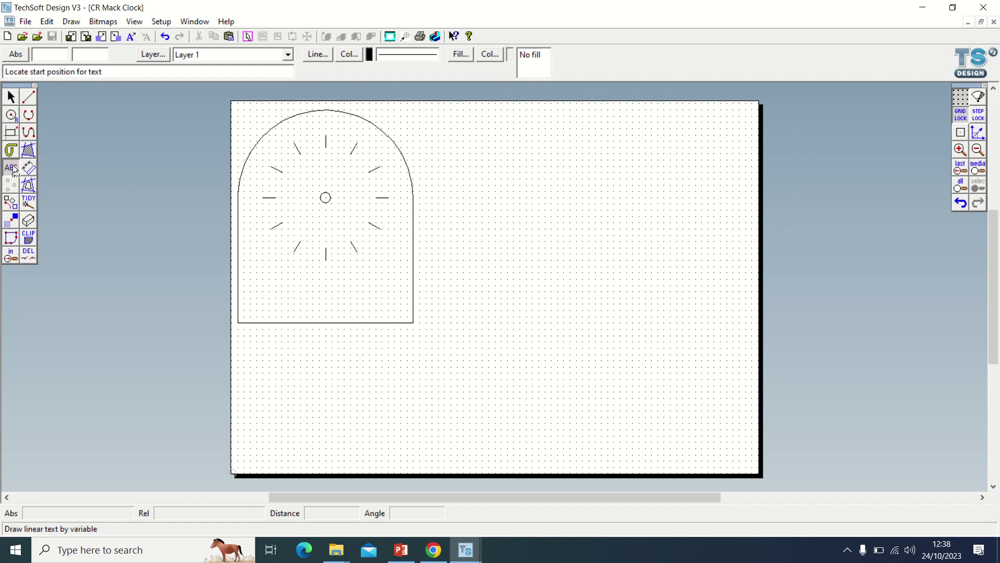
{"action": "left_click", "coordinate": [313, 118]}
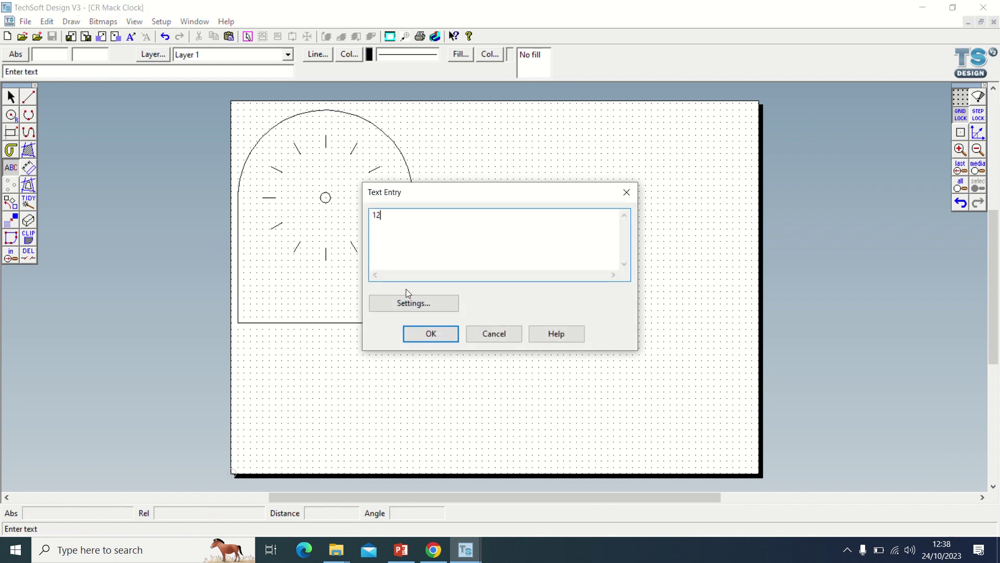
{"action": "left_click", "coordinate": [434, 336]}
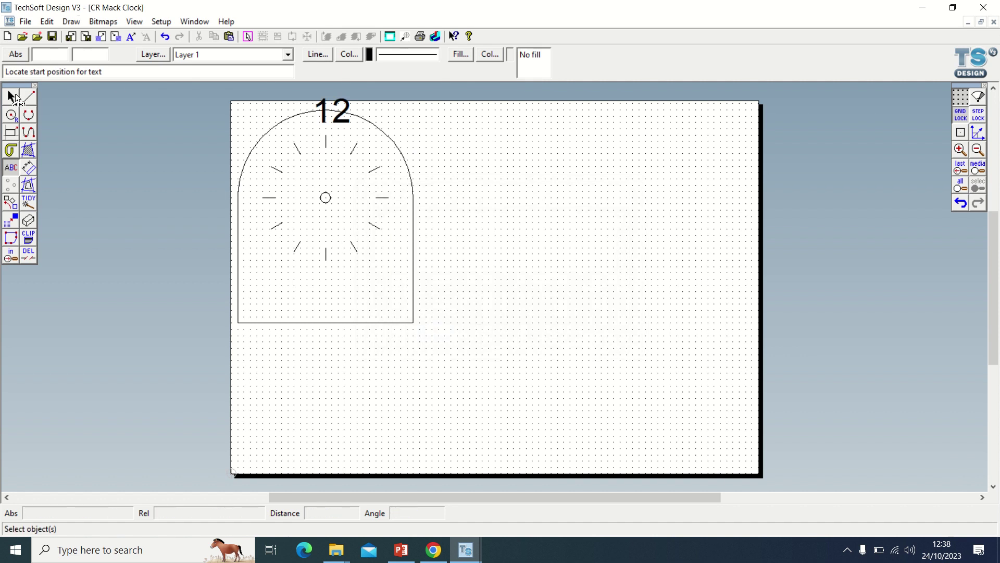
- Change the 12 to the Bauhaus 93 font with no fill so only its outline is drawn
{"action": "left_click", "coordinate": [11, 96]}
{"action": "left_click", "coordinate": [329, 118]}
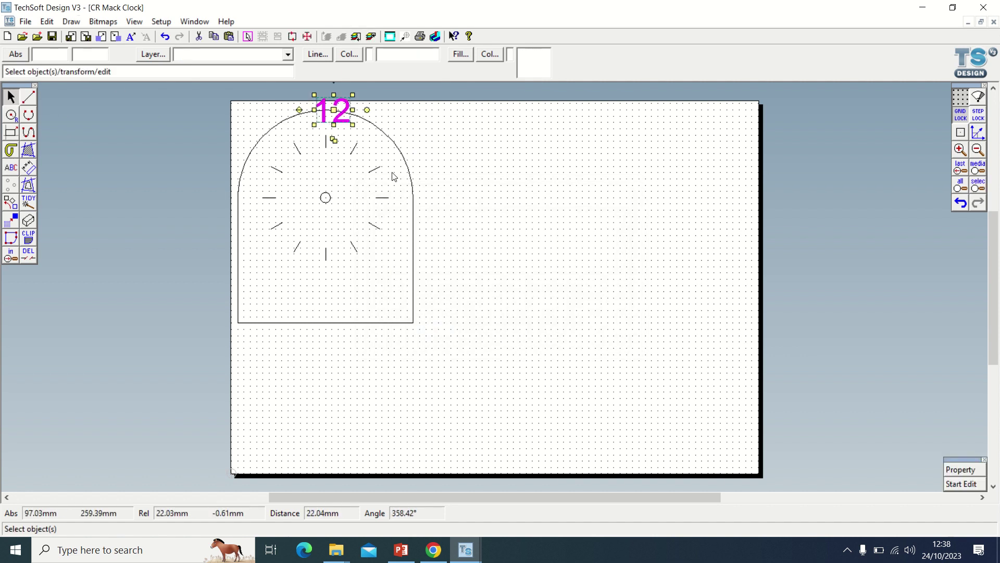
{"action": "left_click", "coordinate": [961, 471]}
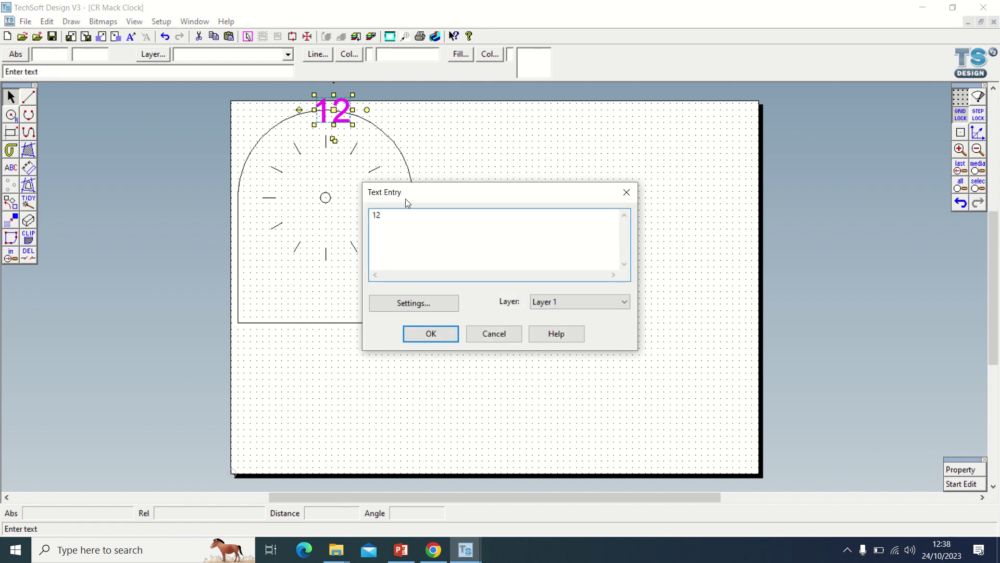
{"action": "left_click", "coordinate": [423, 302]}
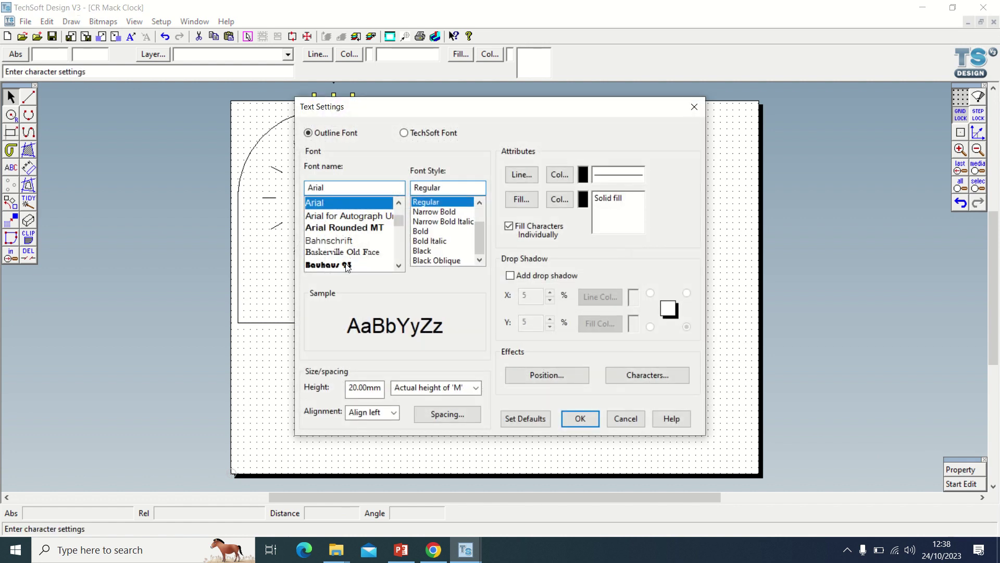
{"action": "left_click", "coordinate": [346, 265]}
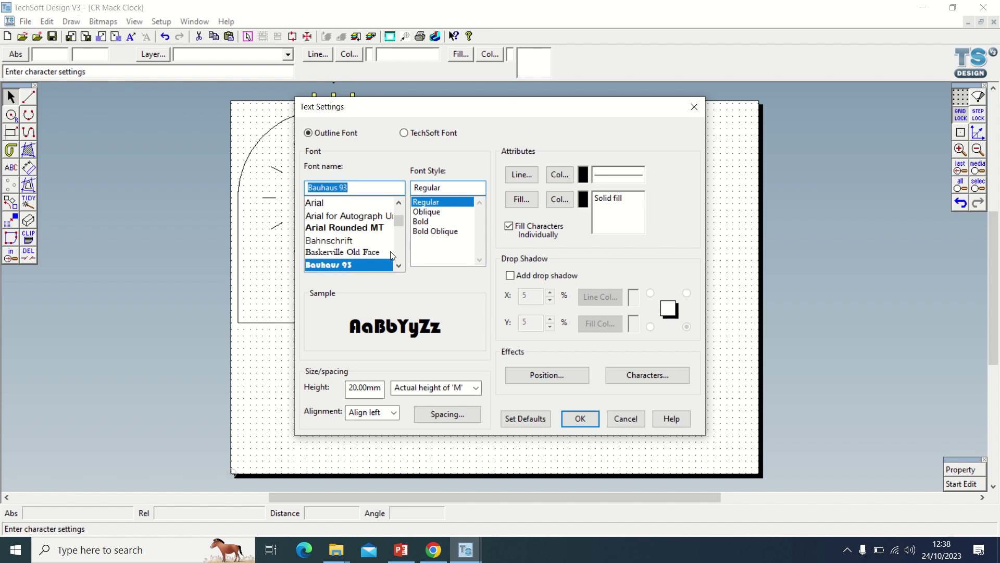
{"action": "left_click", "coordinate": [521, 199]}
{"action": "left_click", "coordinate": [255, 98]}
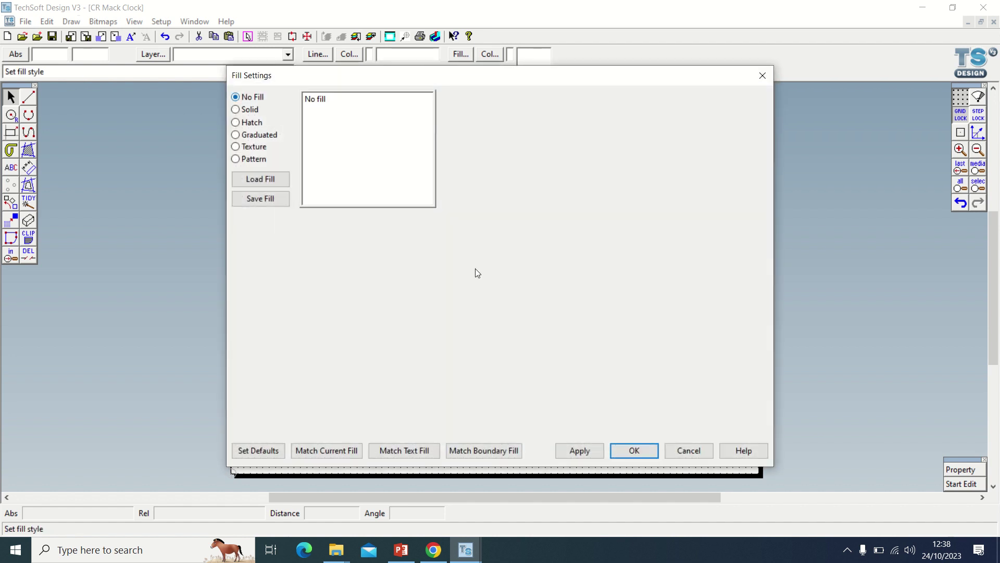
{"action": "left_click", "coordinate": [635, 451]}
{"action": "left_click", "coordinate": [579, 418]}
{"action": "left_click", "coordinate": [443, 336]}
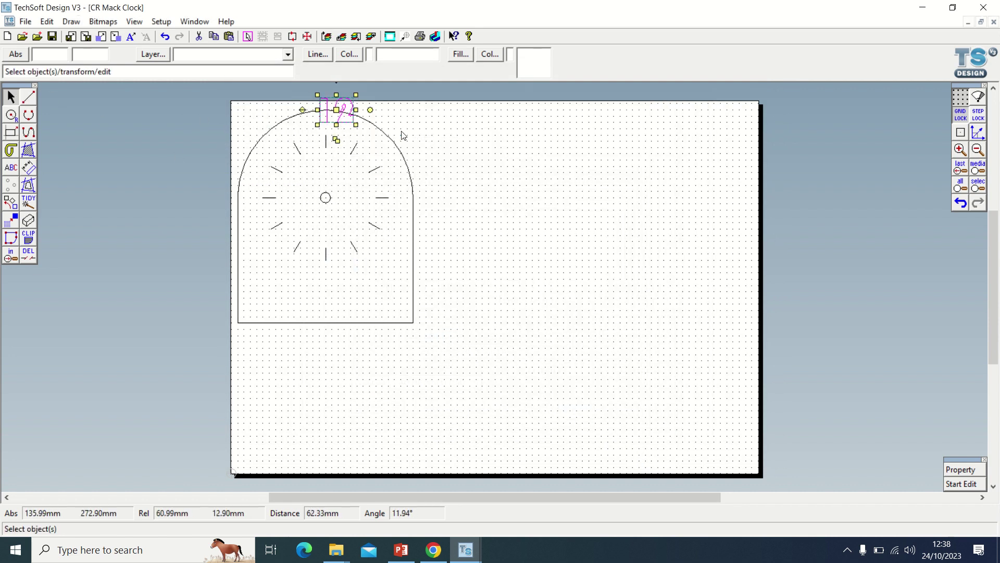
- Move the 12 down inside the arch, roughly centred over the 12 o'clock mark
{"action": "left_click", "coordinate": [344, 108]}
{"action": "left_click", "coordinate": [343, 107]}
{"action": "left_click_drag", "start_coordinate": [336, 111], "coordinate": [330, 130]}
{"action": "left_click", "coordinate": [513, 189]}
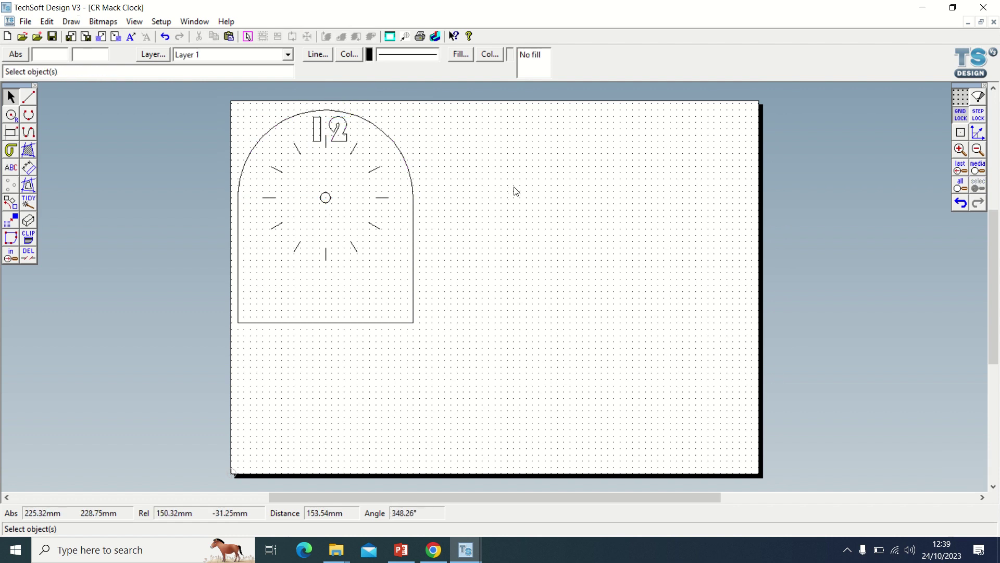
- Scale the 12 down so it fits between the arch and the 12 o'clock mark
{"action": "left_click", "coordinate": [340, 130]}
{"action": "scroll", "coordinate": [329, 99], "scroll_direction": "up", "scroll_amount": 2}
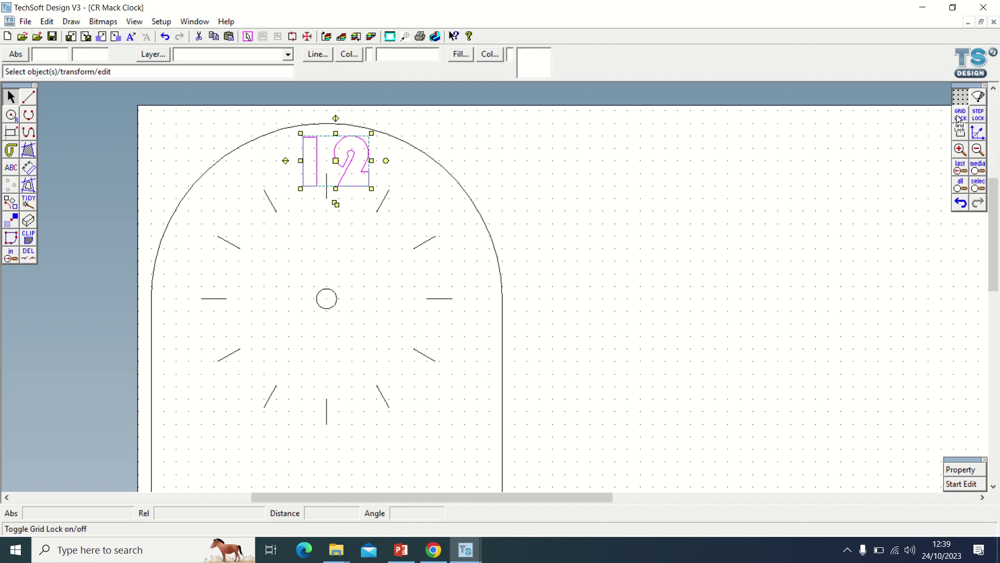
{"action": "left_click_drag", "start_coordinate": [372, 189], "coordinate": [330, 152]}
{"action": "left_click", "coordinate": [379, 175]}
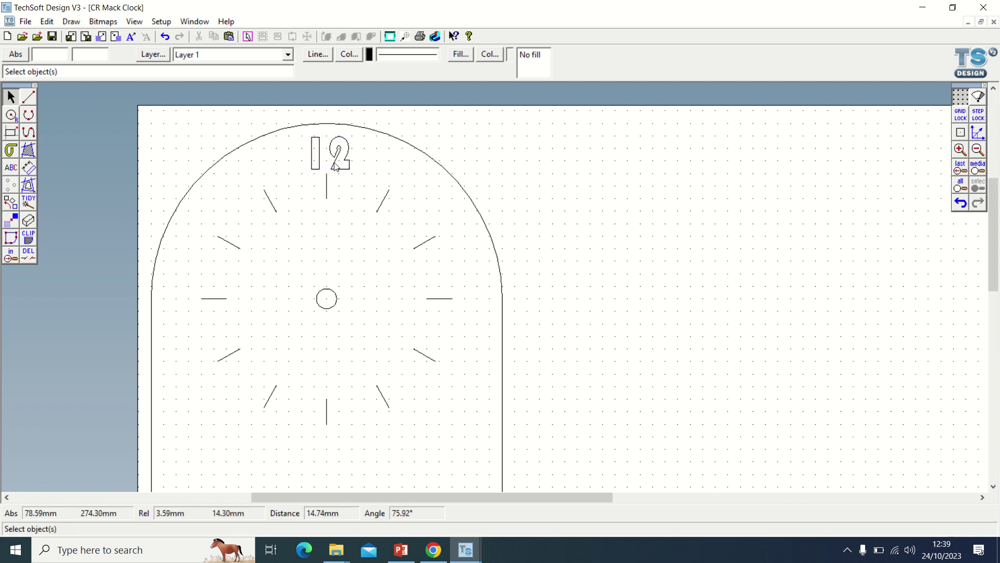
- Copy the 12 and place the duplicate beside the 3 o'clock mark
{"action": "left_click", "coordinate": [349, 165]}
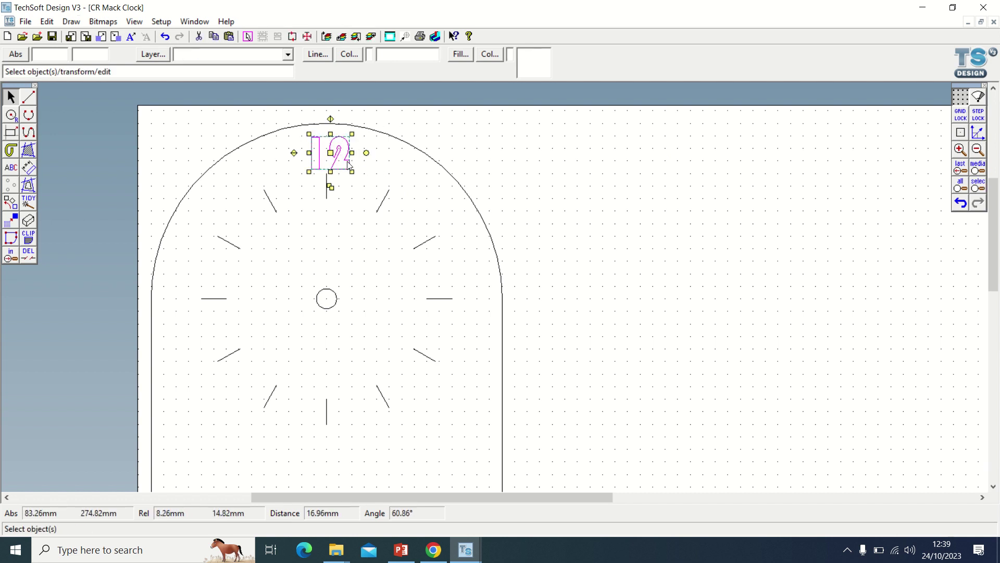
{"action": "left_click", "coordinate": [334, 211]}
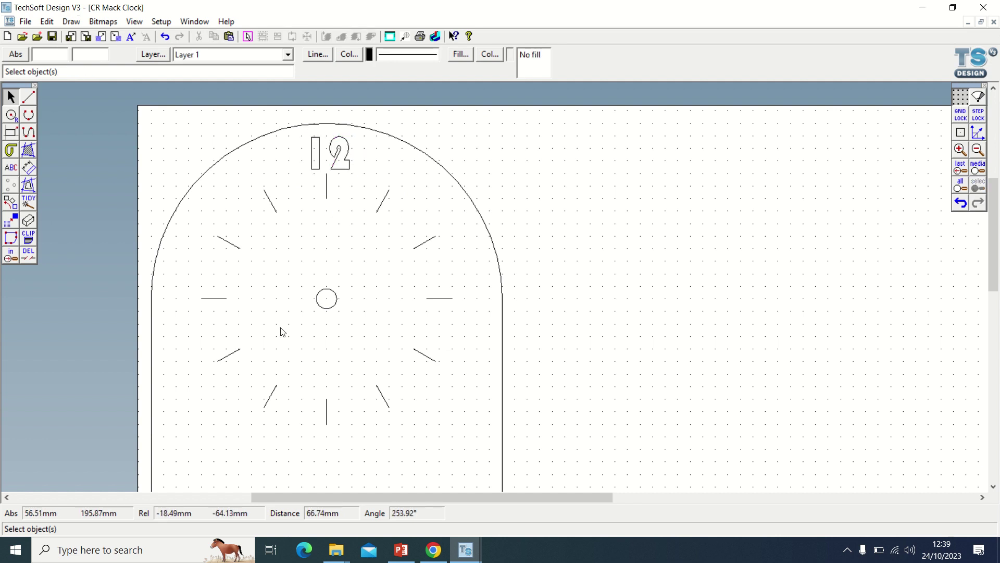
{"action": "left_click", "coordinate": [335, 186]}
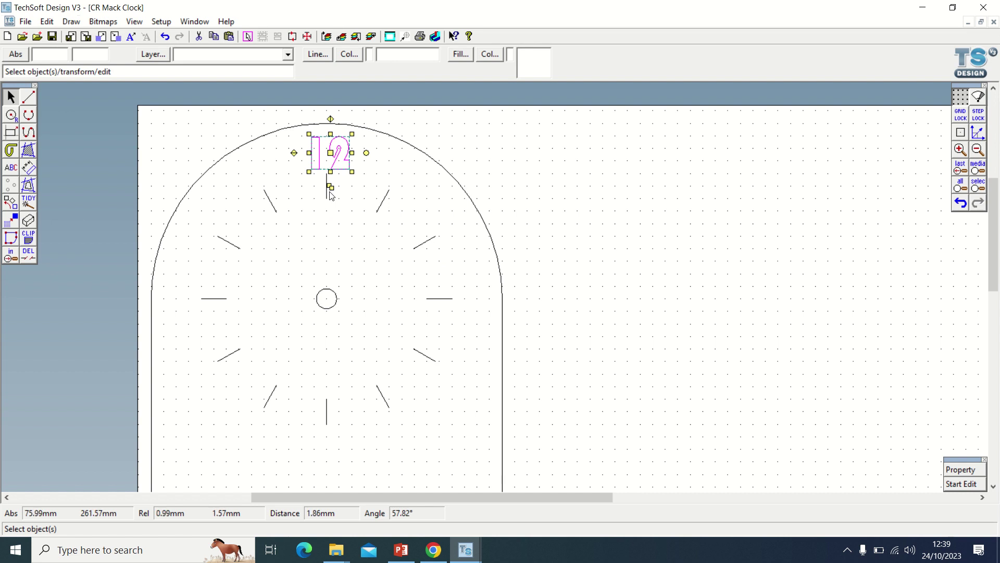
{"action": "left_click_drag", "start_coordinate": [333, 188], "coordinate": [359, 215]}
{"action": "left_click_drag", "start_coordinate": [356, 178], "coordinate": [475, 300]}
{"action": "left_click", "coordinate": [536, 317]}
- Change the text of the copy at the 3 o'clock mark to 3
{"action": "left_click", "coordinate": [479, 301]}
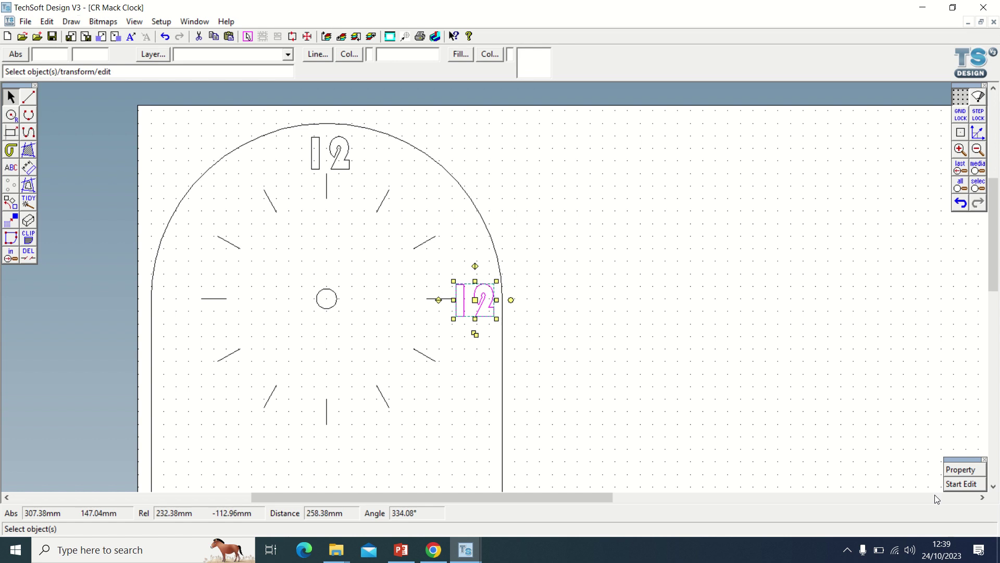
{"action": "left_click", "coordinate": [962, 470]}
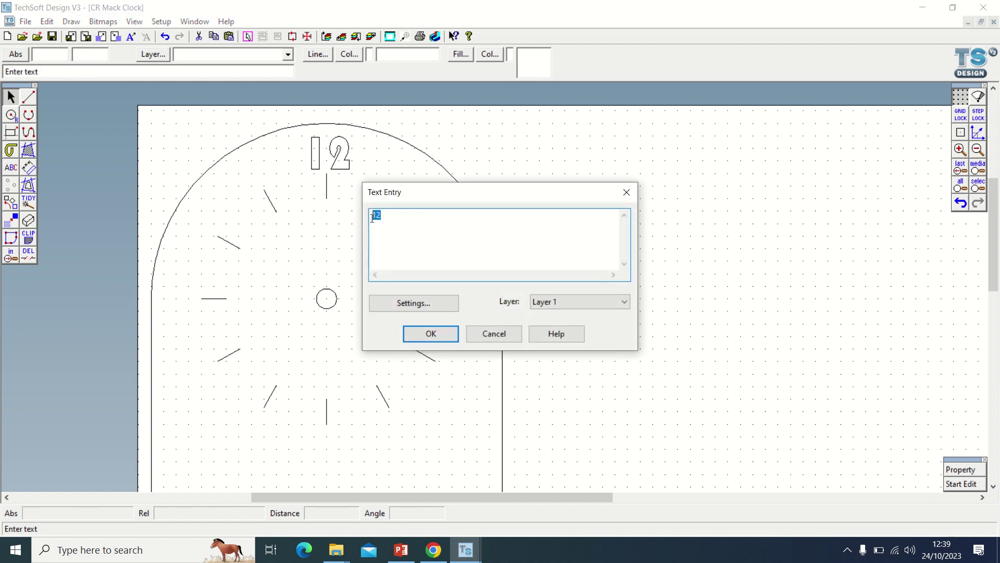
{"action": "left_click", "coordinate": [413, 333]}
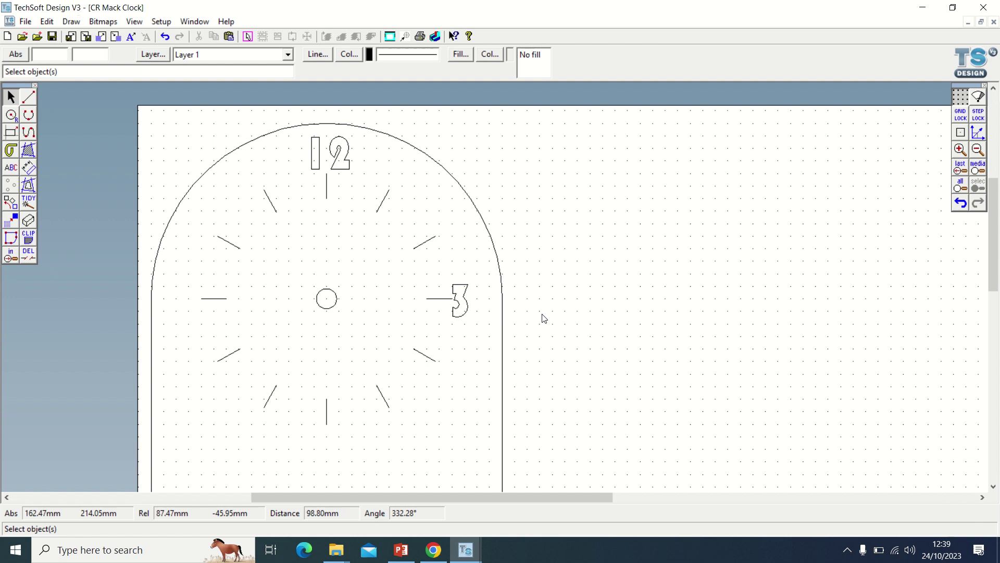
- Shift the 3 slightly outward so it sits clear of the 3 o'clock mark
{"action": "left_click", "coordinate": [463, 309]}
{"action": "left_click_drag", "start_coordinate": [461, 300], "coordinate": [471, 300]}
{"action": "left_click", "coordinate": [521, 325]}
- Copy the 3 to just below the 6 o'clock mark and change the copy's text to 6
{"action": "left_click", "coordinate": [481, 317]}
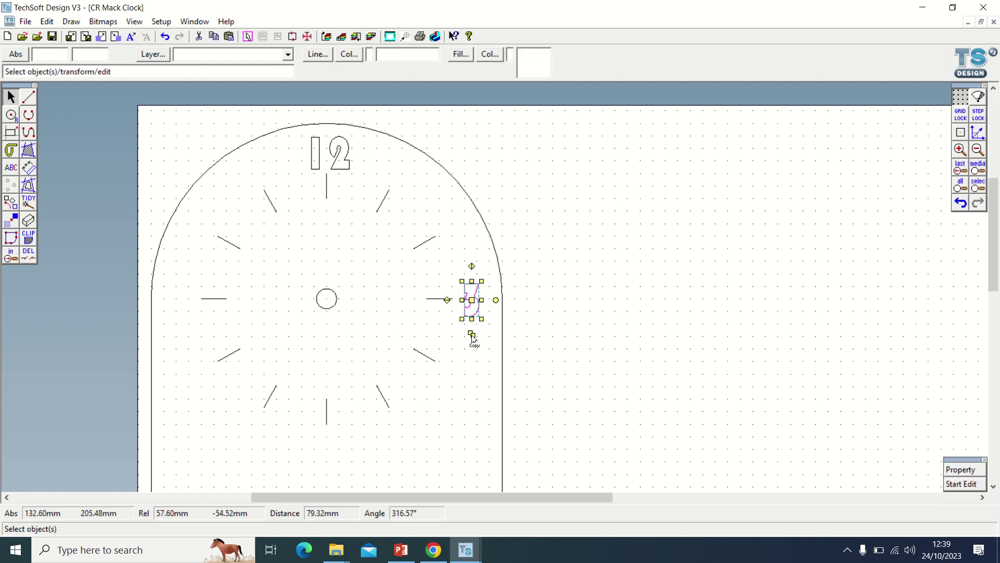
{"action": "left_click", "coordinate": [473, 337]}
{"action": "left_click_drag", "start_coordinate": [498, 326], "coordinate": [327, 446]}
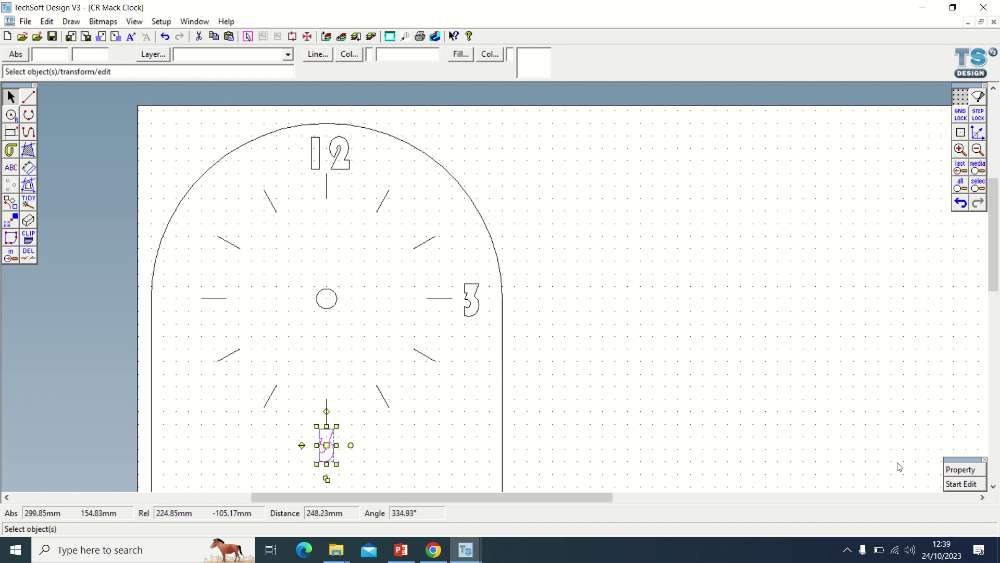
{"action": "left_click", "coordinate": [960, 470]}
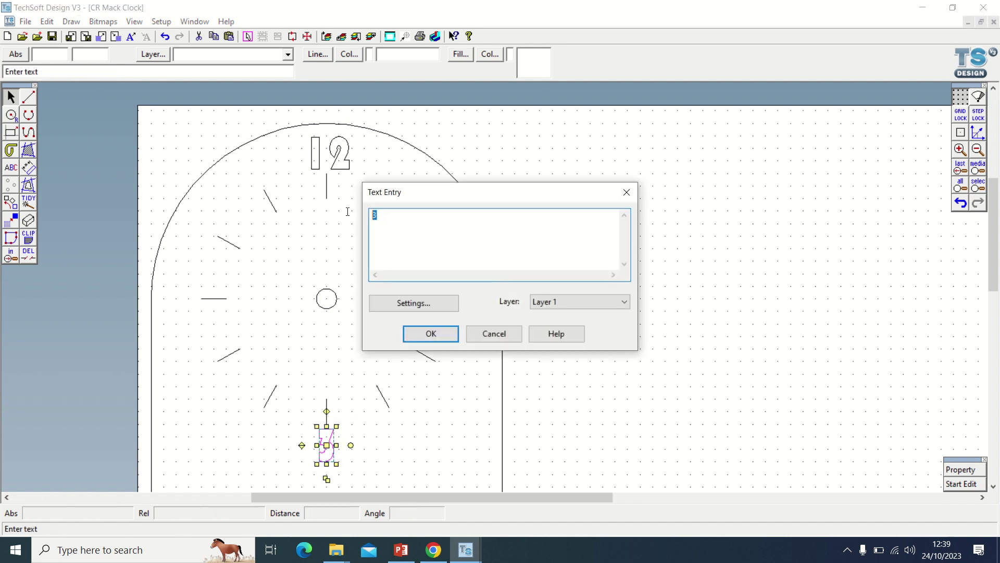
{"action": "type", "text": "6"}
{"action": "left_click", "coordinate": [426, 333]}
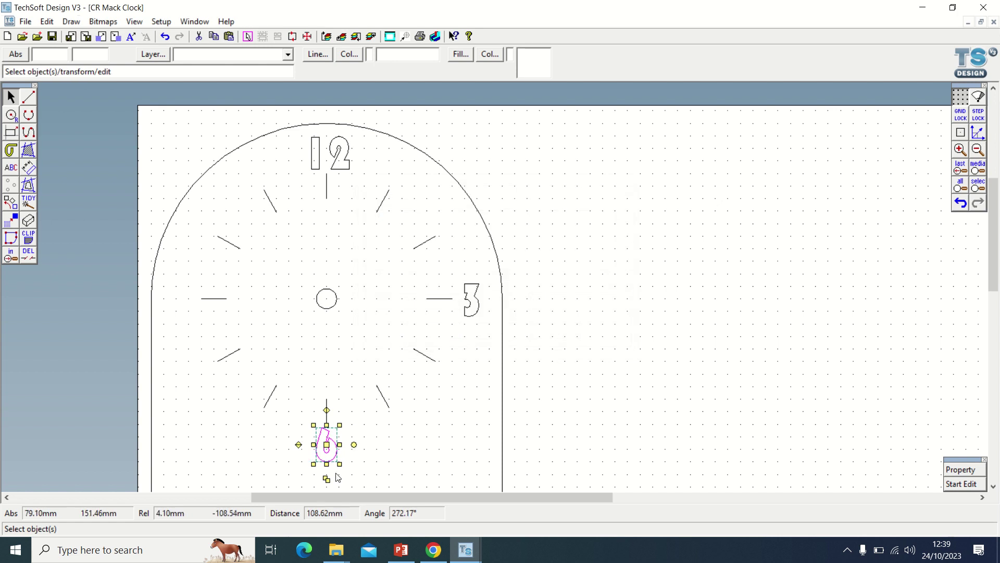
- Copy the 6 to the outer side of the 9 o'clock mark and change the copy's text to 9
{"action": "left_click_drag", "start_coordinate": [327, 479], "coordinate": [176, 301]}
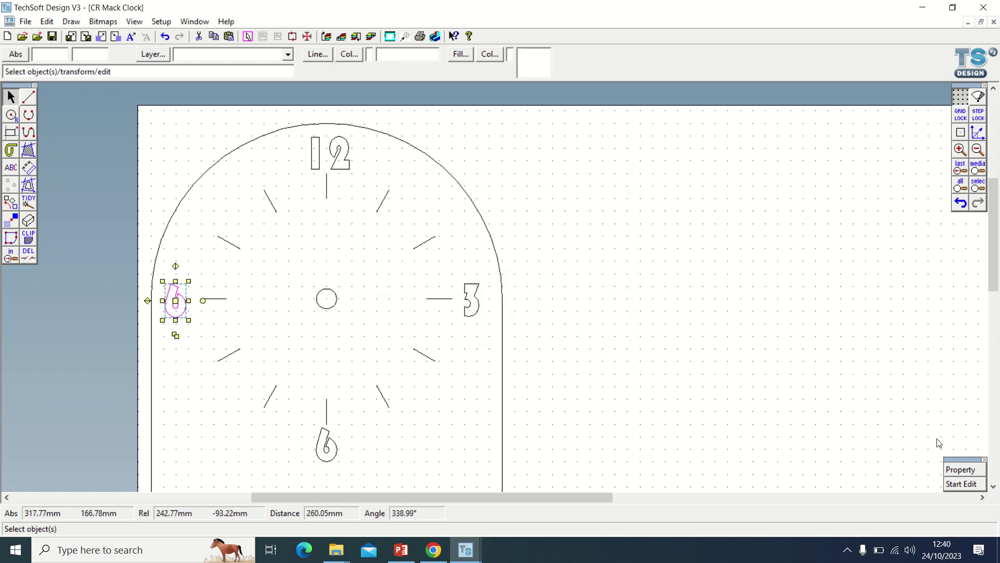
{"action": "double_click", "coordinate": [175, 301]}
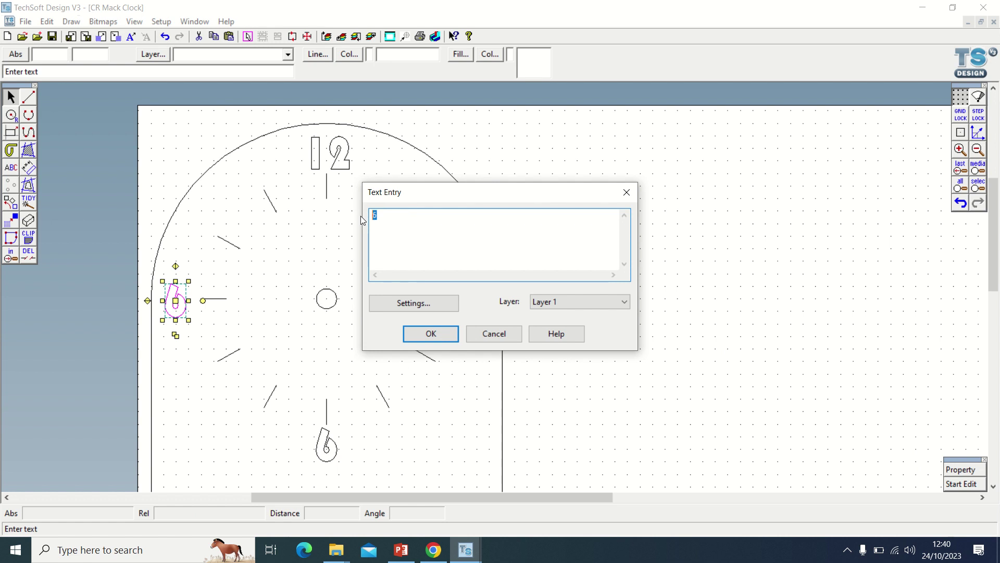
{"action": "left_click", "coordinate": [414, 333]}
{"action": "left_click", "coordinate": [698, 335]}
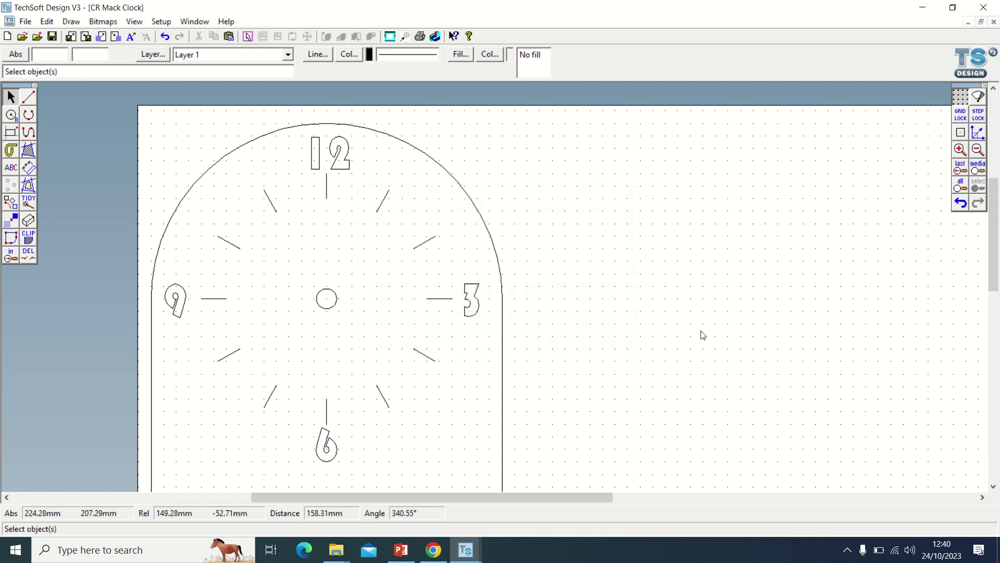
- Save the clock drawing and turn on grid lock
{"action": "scroll", "coordinate": [688, 323], "scroll_direction": "down", "scroll_amount": 1}
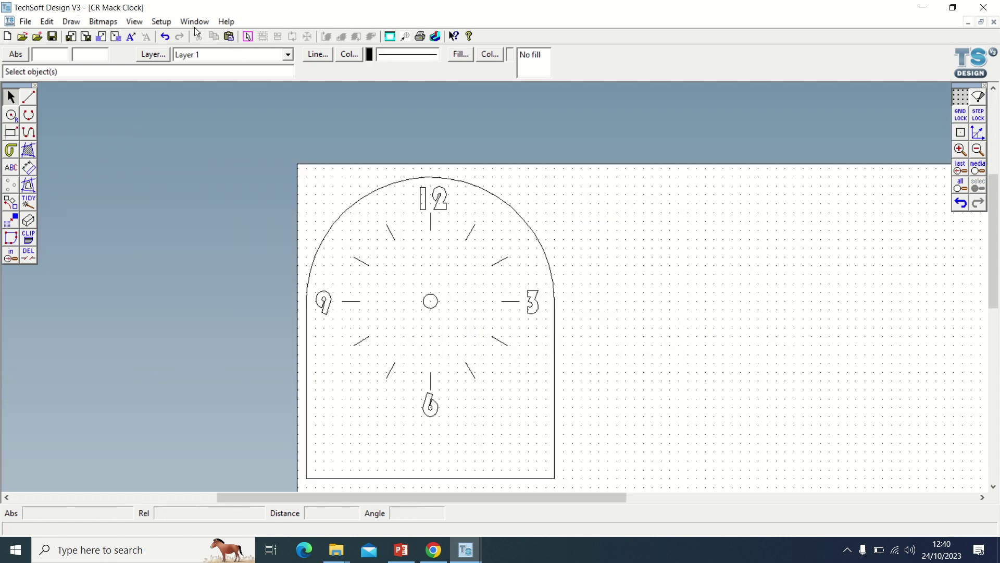
{"action": "left_click", "coordinate": [52, 36]}
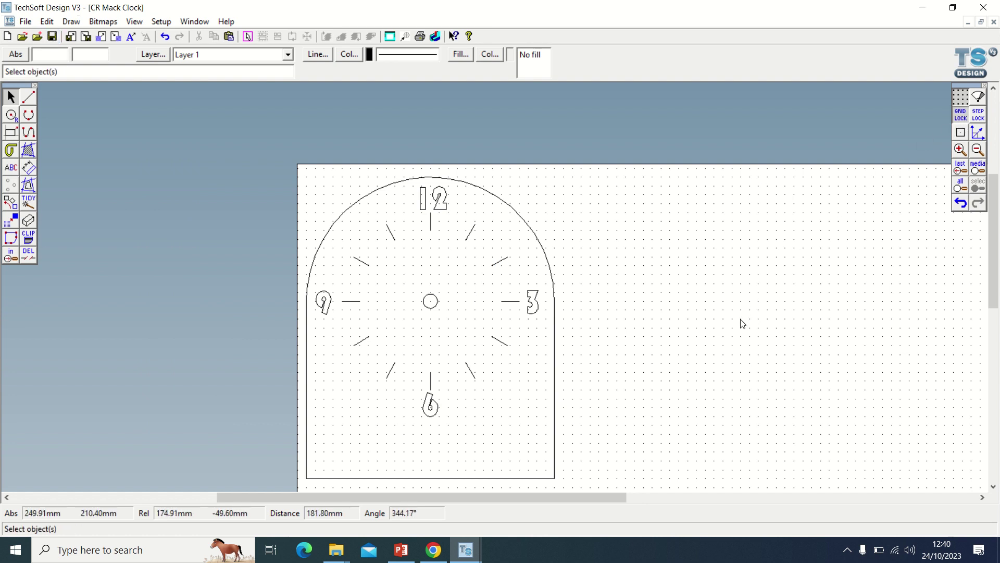
- Switch to PowerPoint to review the slide on slotted construction and material options, and return to TechSoft Design
{"action": "key", "text": "alt+Tab"}
{"action": "key", "text": "alt+Tab"}
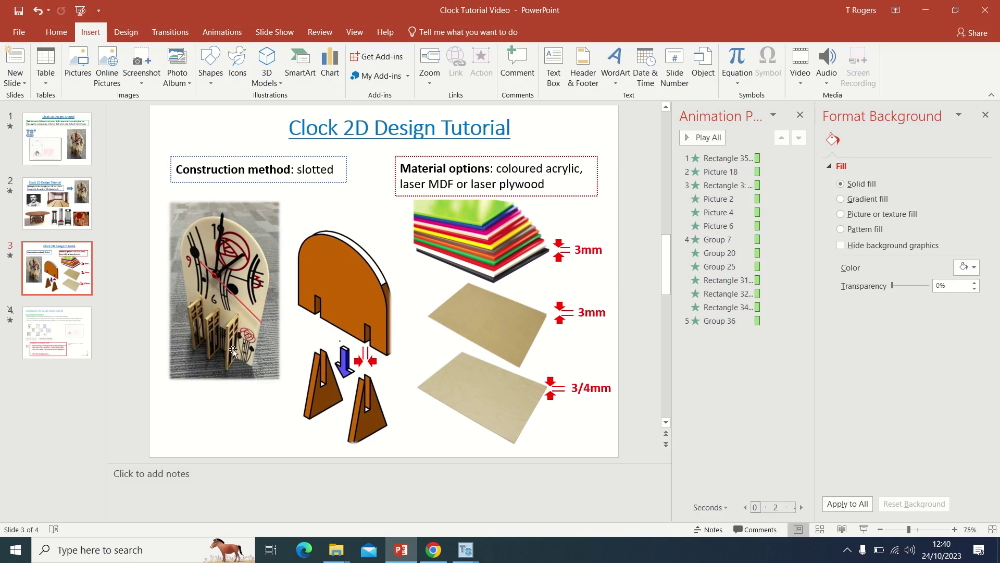
{"action": "key", "text": "alt+Tab"}
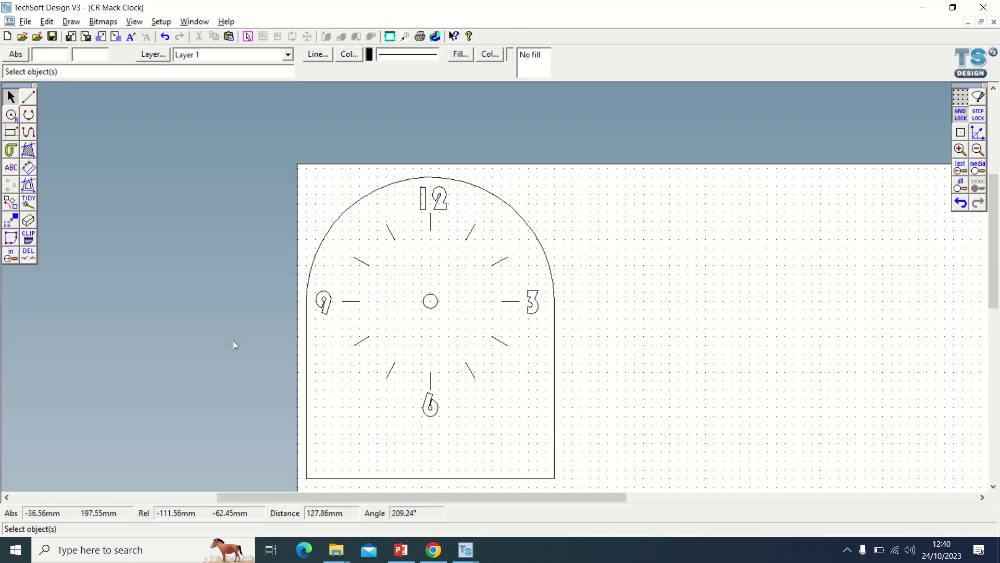
- Draw a horizontal rectangle 50 mm wide and 80 mm high just right of the clock body, level with its base
{"action": "left_click", "coordinate": [11, 133]}
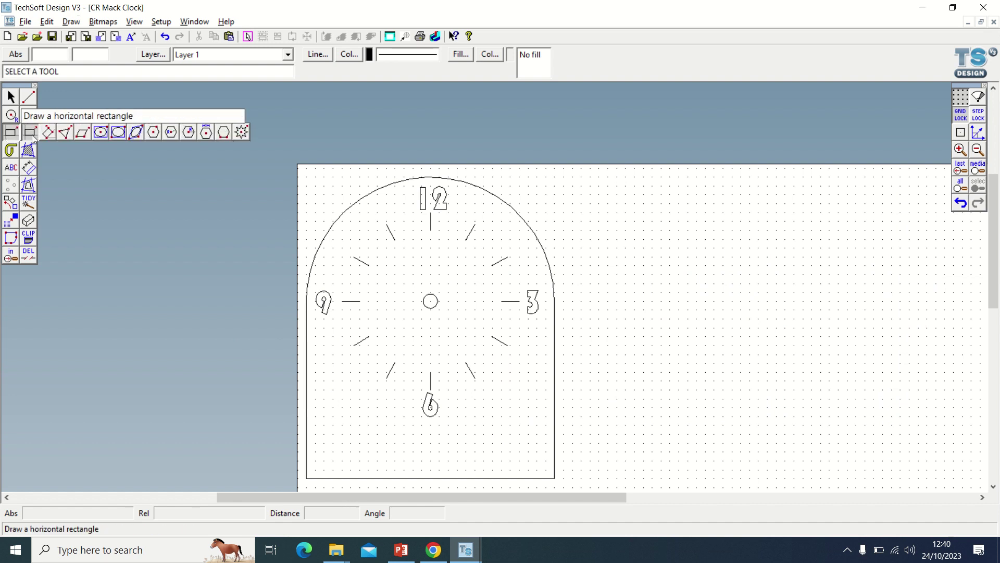
{"action": "left_click", "coordinate": [30, 134]}
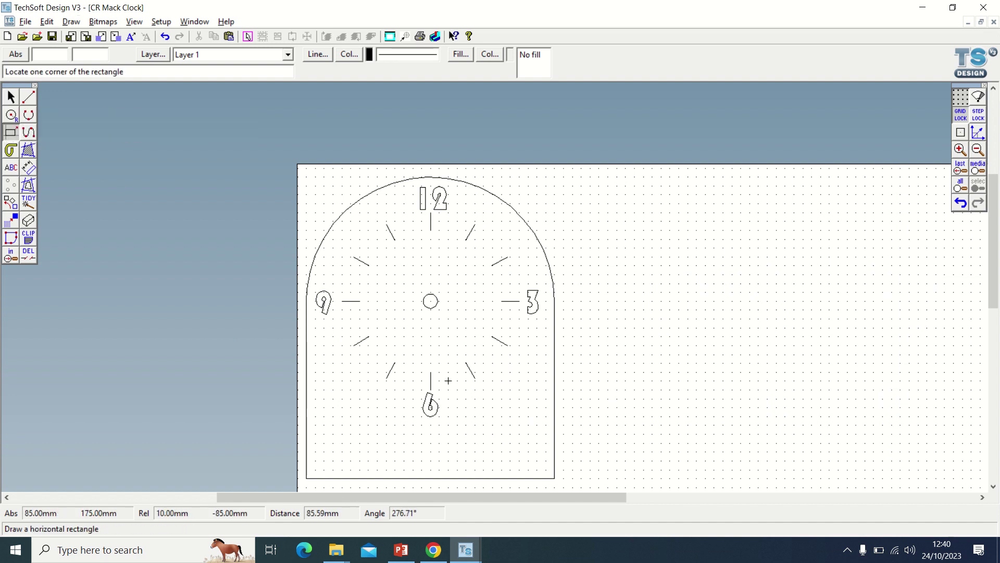
{"action": "left_click", "coordinate": [573, 478]}
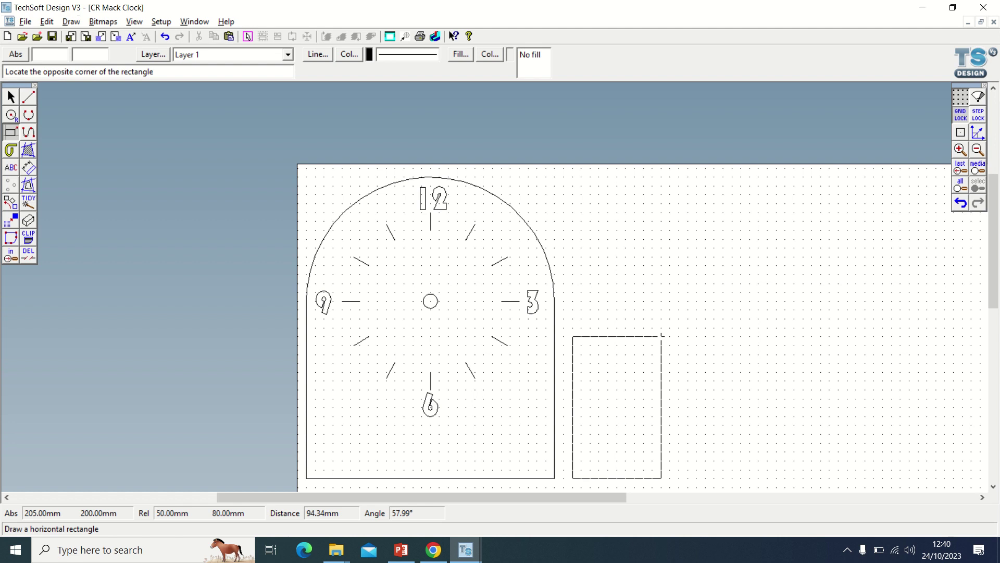
{"action": "left_click", "coordinate": [663, 336]}
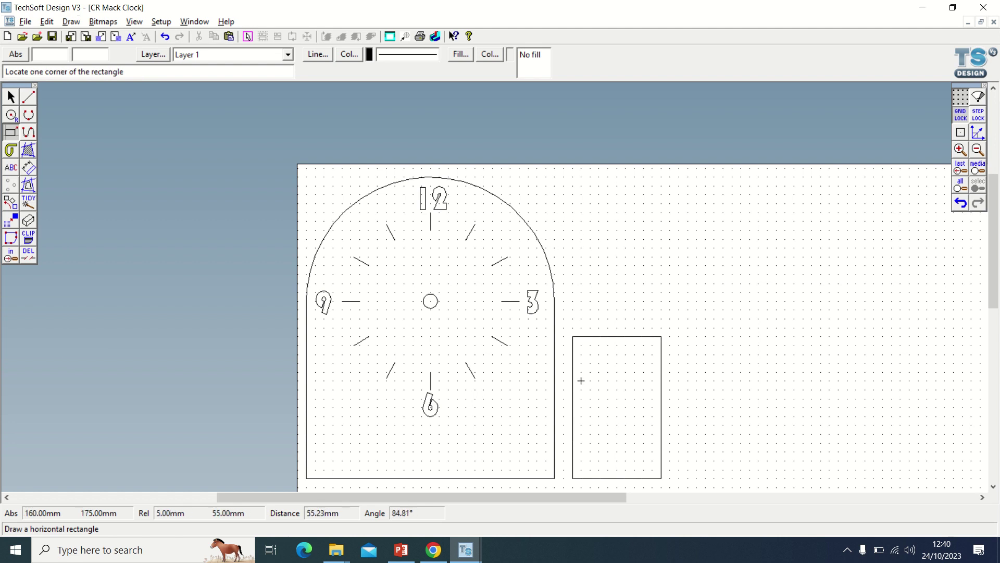
- Draw a column of two 10 mm squares above a 10 by 40 mm rectangle along the small panel's left side
{"action": "left_click", "coordinate": [580, 345]}
{"action": "left_click", "coordinate": [599, 363]}
{"action": "left_click", "coordinate": [581, 373]}
{"action": "left_click", "coordinate": [599, 390]}
{"action": "left_click", "coordinate": [581, 398]}
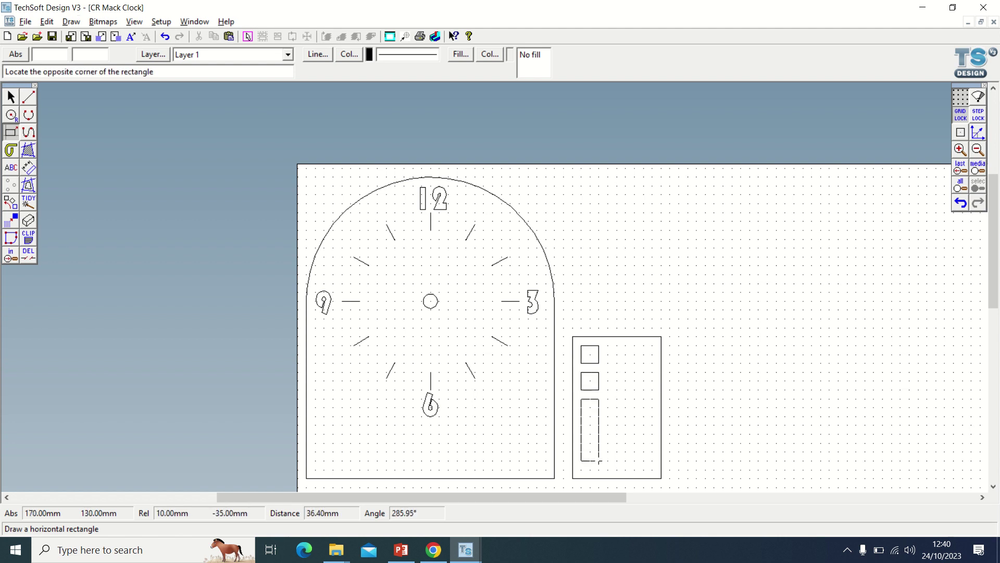
{"action": "left_click", "coordinate": [599, 465]}
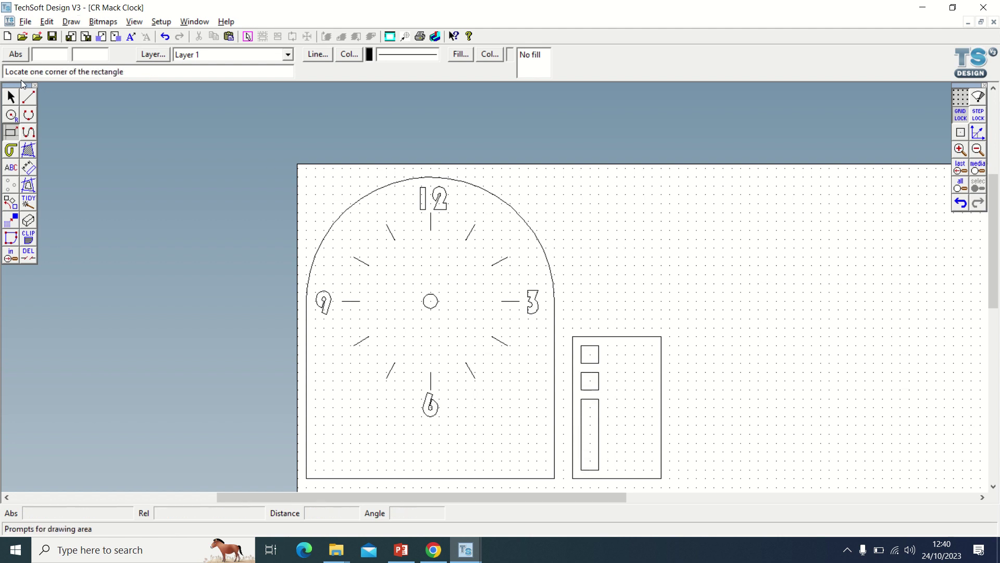
- Copy the column of two squares and tall rectangle 15 mm to its right inside the small panel
{"action": "left_click", "coordinate": [14, 97]}
{"action": "left_click_drag", "start_coordinate": [573, 327], "coordinate": [591, 489]}
{"action": "left_click_drag", "start_coordinate": [608, 425], "coordinate": [617, 408]}
{"action": "left_click", "coordinate": [704, 398]}
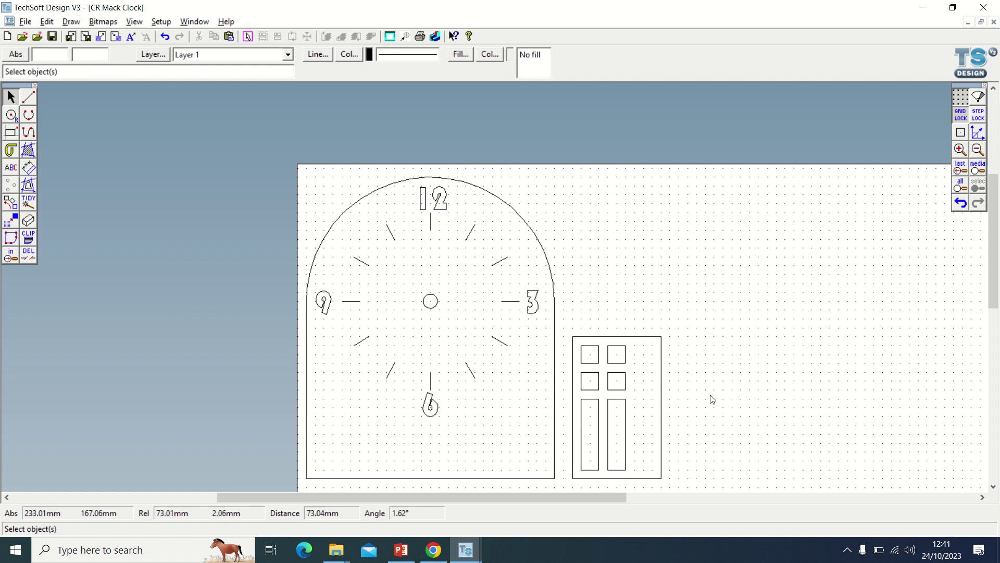
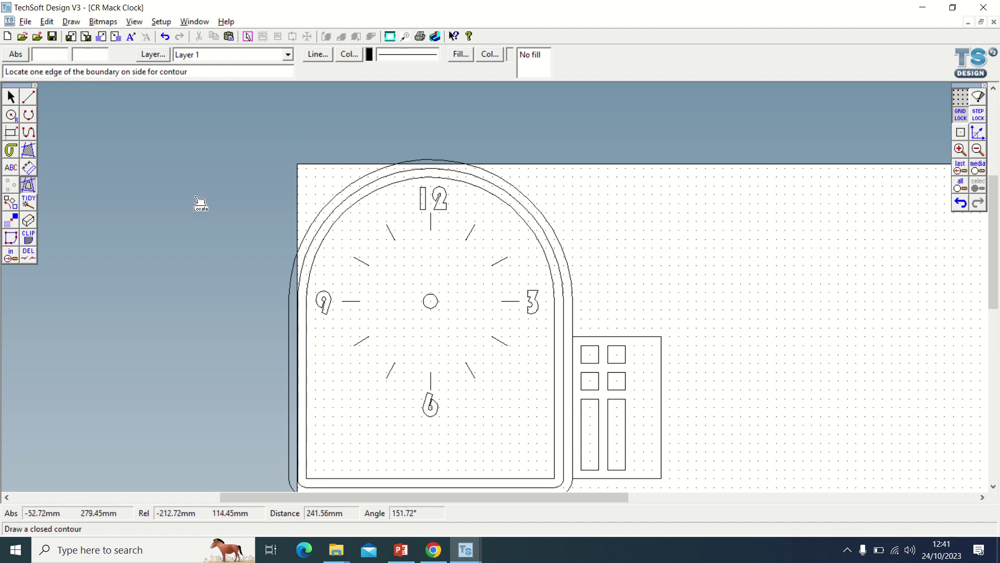
- Delete the two contours surrounding the arched clock outline with the Delete any object tool
{"action": "left_click", "coordinate": [28, 256]}
{"action": "left_click", "coordinate": [47, 256]}
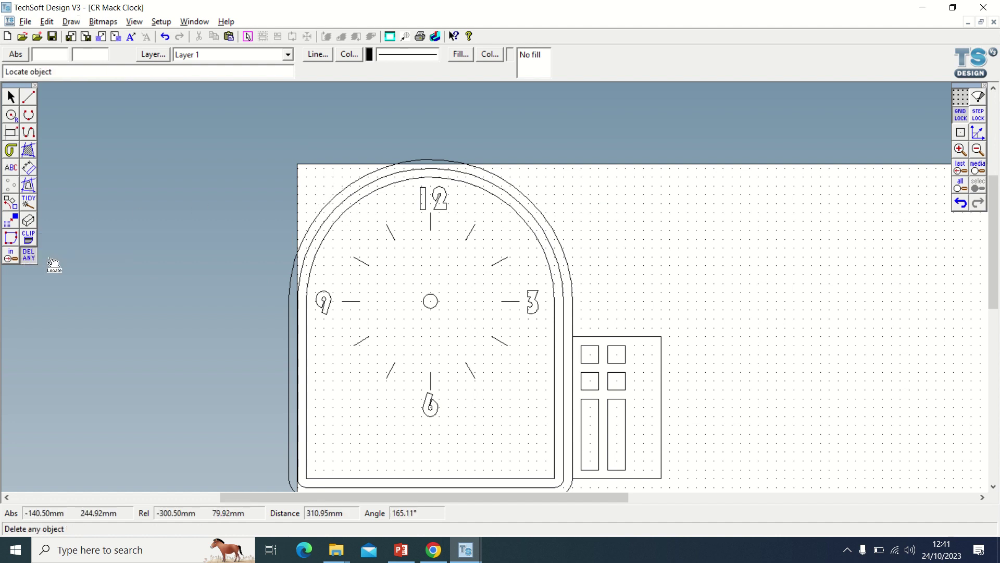
{"action": "left_click", "coordinate": [323, 211]}
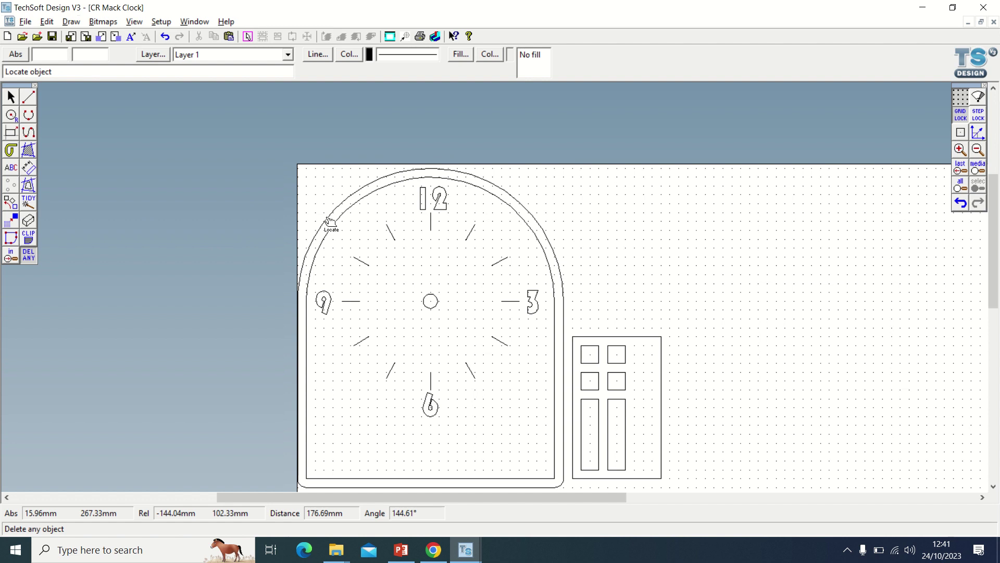
{"action": "left_click", "coordinate": [331, 223]}
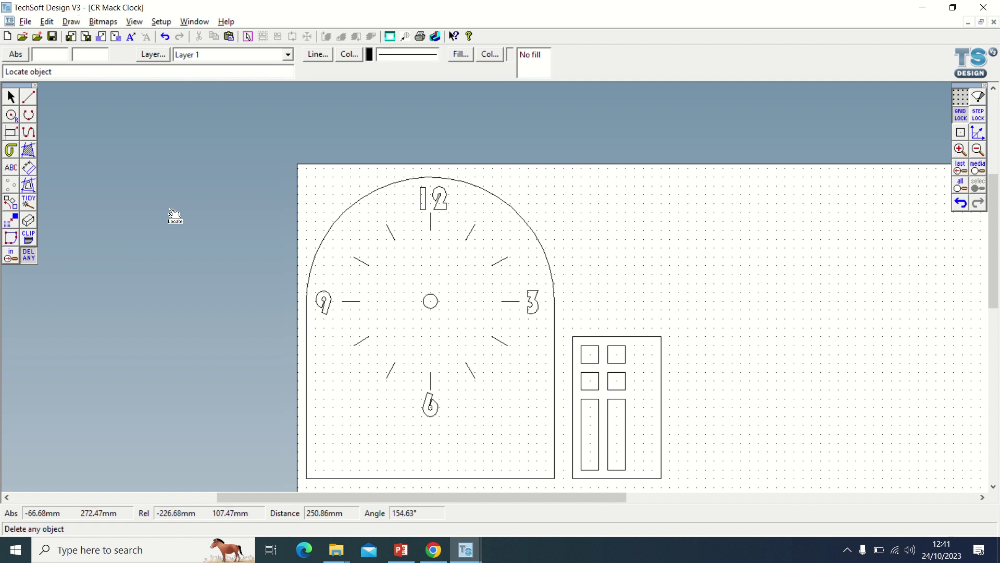
- Draw parallel contours 20 mm inside both straight sides of the clock body
{"action": "left_click", "coordinate": [29, 186]}
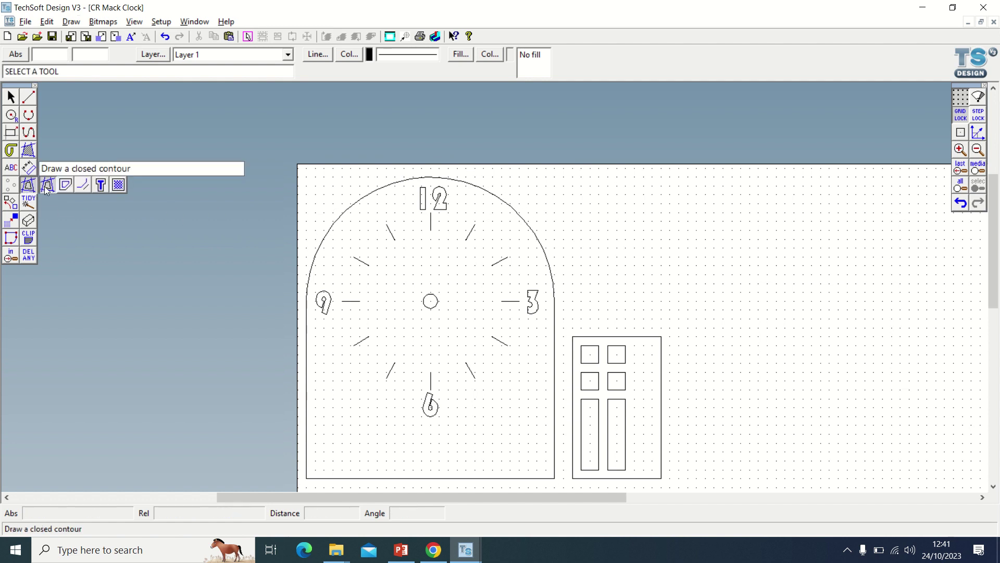
{"action": "left_click", "coordinate": [81, 188]}
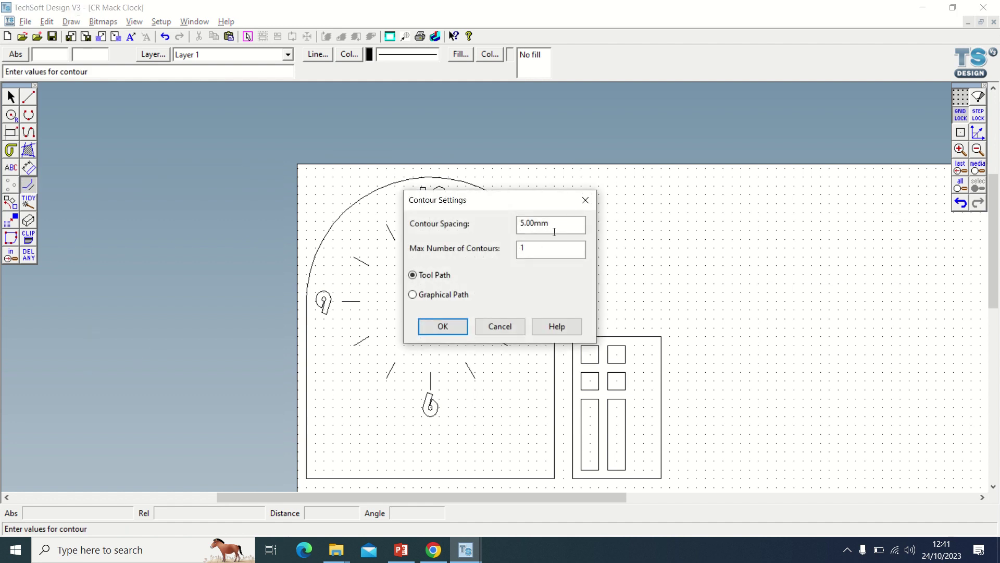
{"action": "left_click_drag", "start_coordinate": [554, 232], "coordinate": [508, 228]}
{"action": "type", "text": "20"}
{"action": "left_click", "coordinate": [442, 326]}
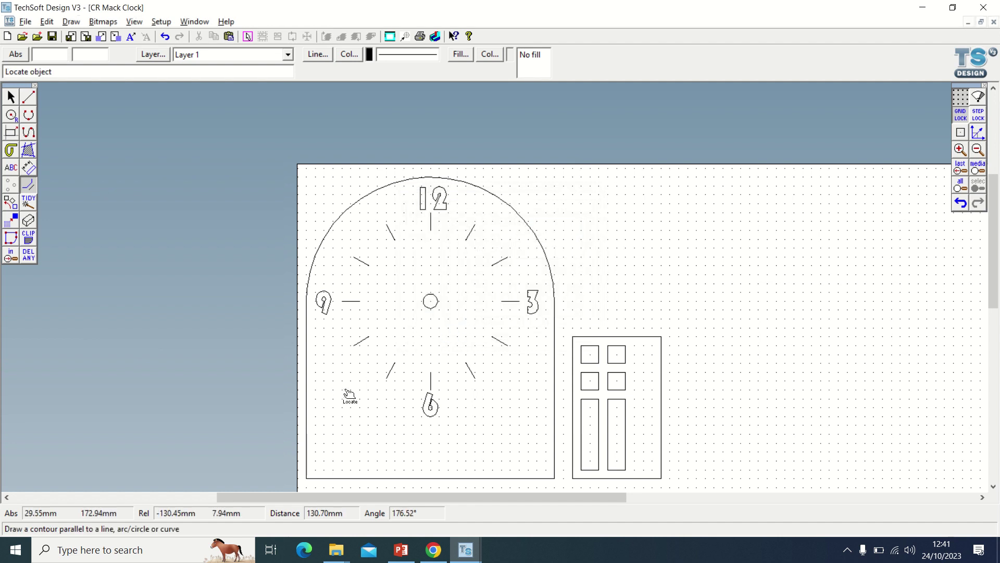
{"action": "left_click", "coordinate": [313, 450]}
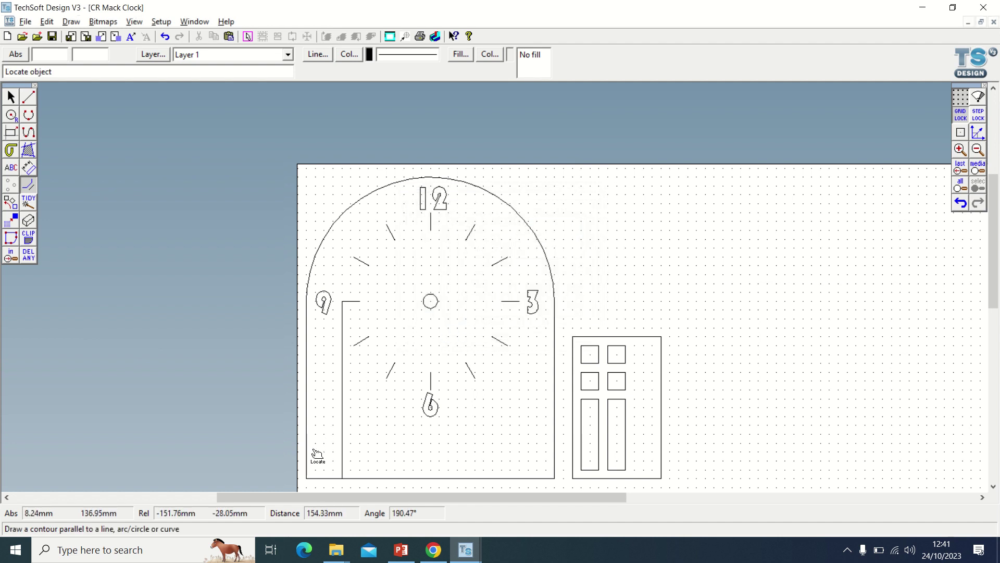
{"action": "left_click", "coordinate": [551, 454]}
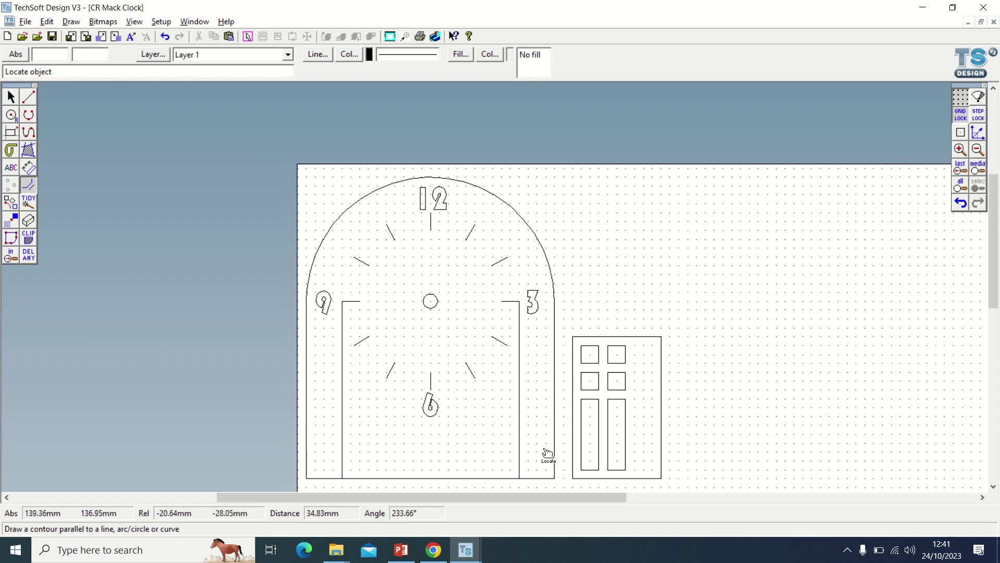
- Draw a second parallel contour 3 mm inward from each of the two vertical slot lines
{"action": "left_click", "coordinate": [29, 187]}
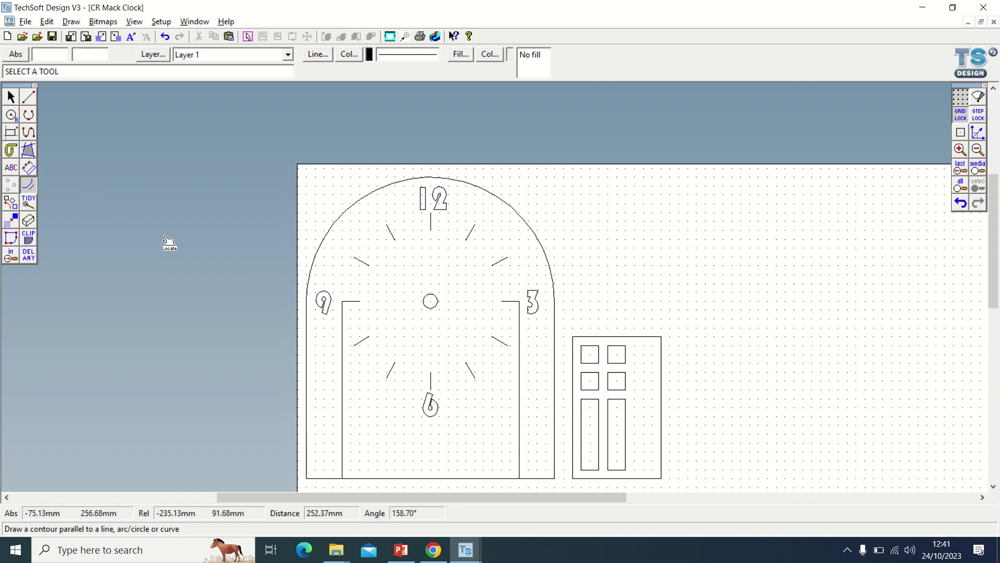
{"action": "left_click", "coordinate": [34, 181]}
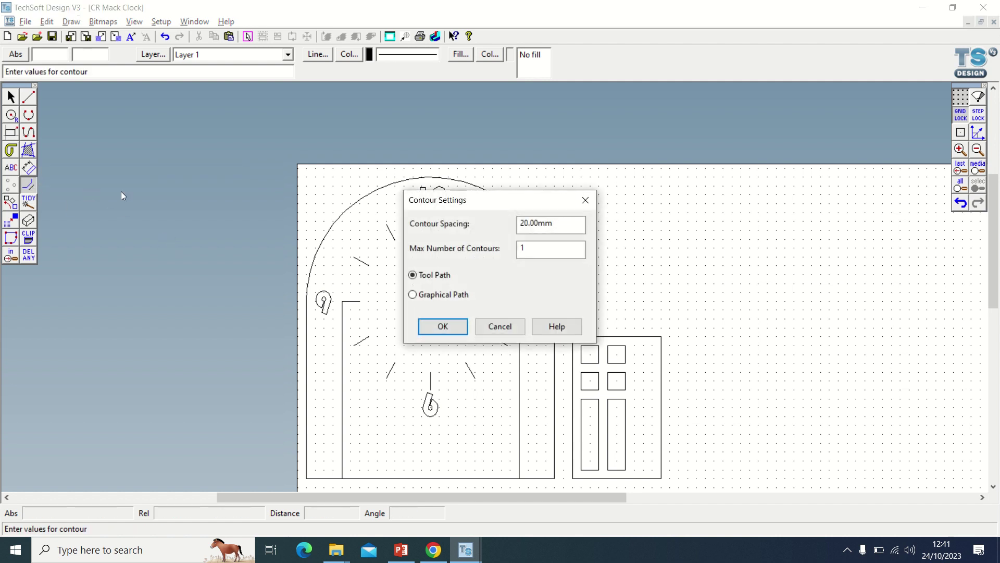
{"action": "left_click_drag", "start_coordinate": [531, 225], "coordinate": [493, 220]}
{"action": "type", "text": "3"}
{"action": "left_click", "coordinate": [443, 327]}
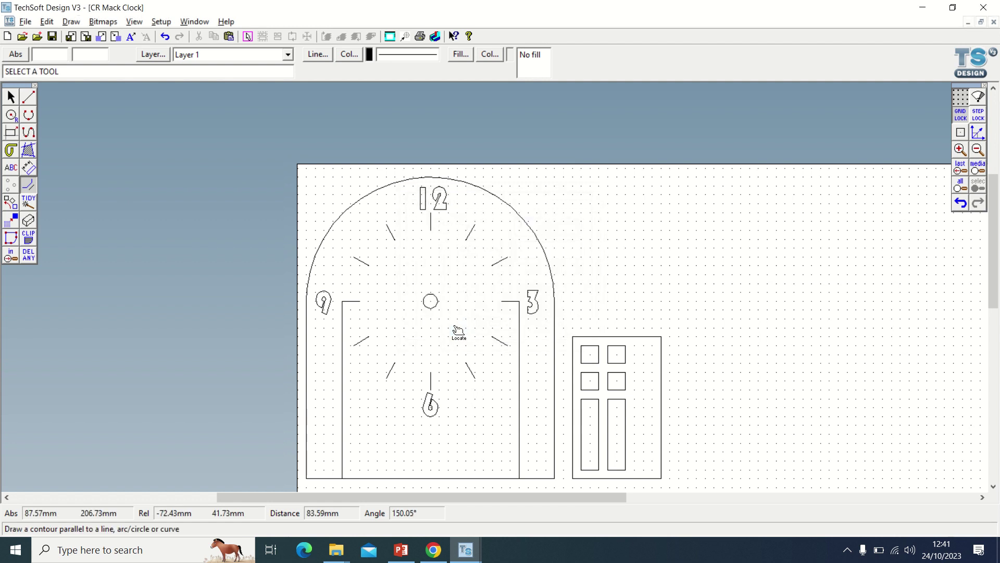
{"action": "left_click", "coordinate": [349, 440]}
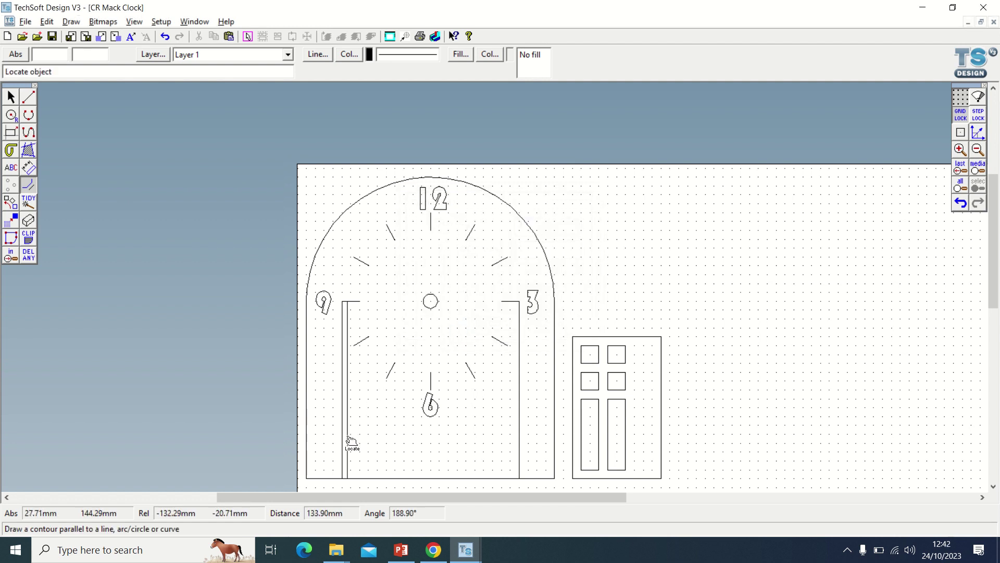
{"action": "left_click", "coordinate": [514, 448]}
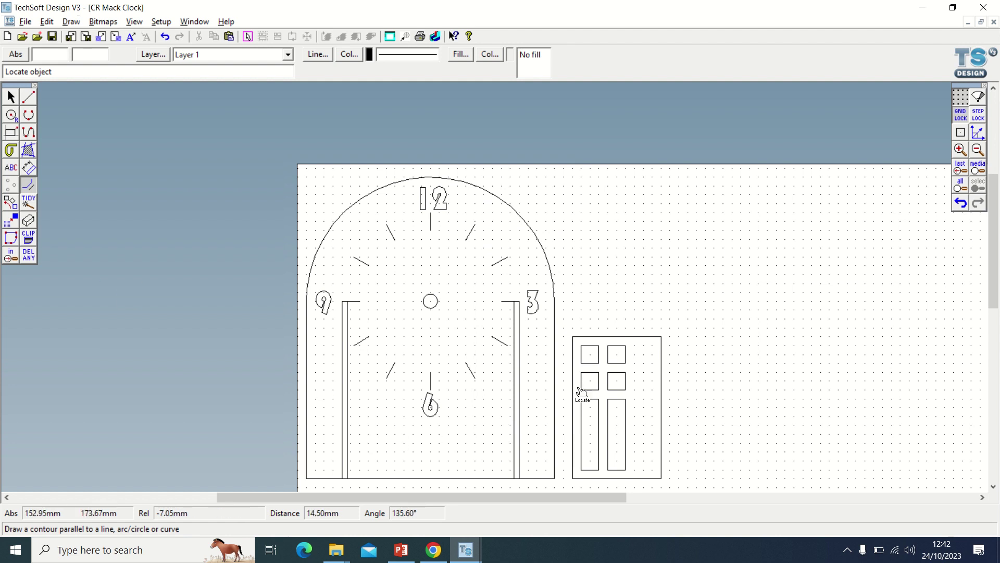
- Draw a parallel contour 40 mm above the base line of the clock body
{"action": "left_click", "coordinate": [30, 183]}
{"action": "left_click_drag", "start_coordinate": [551, 223], "coordinate": [509, 224]}
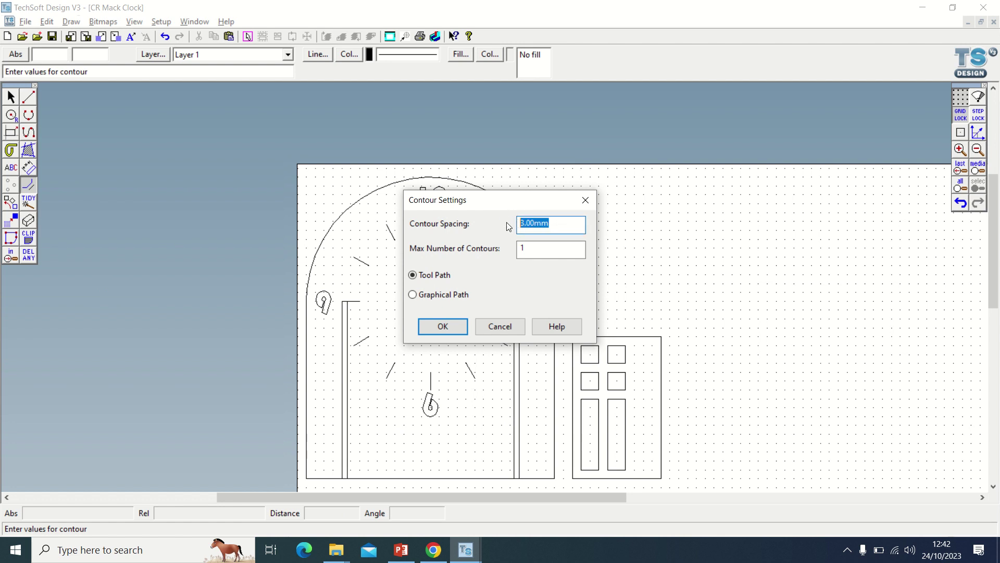
{"action": "type", "text": "40"}
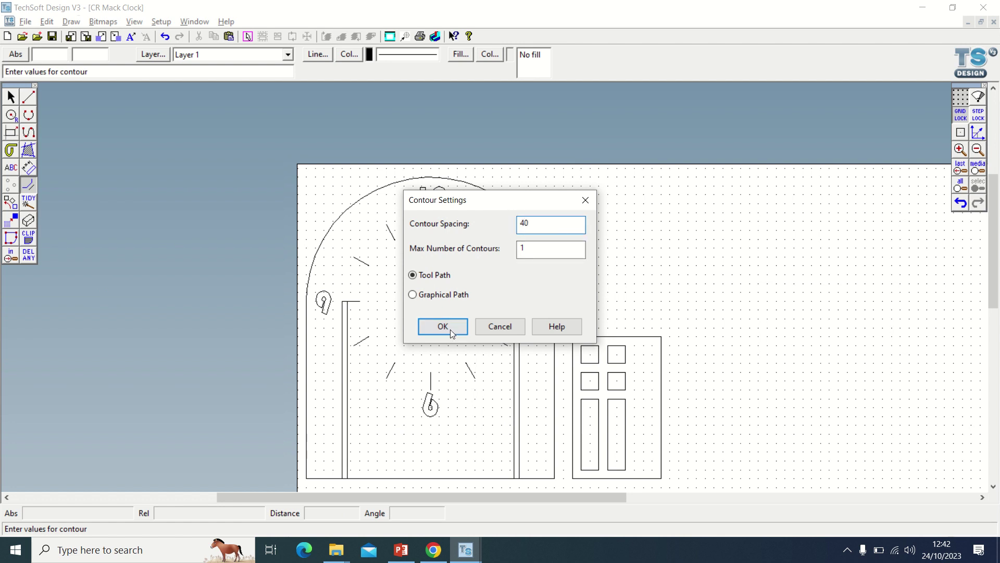
{"action": "left_click", "coordinate": [449, 328]}
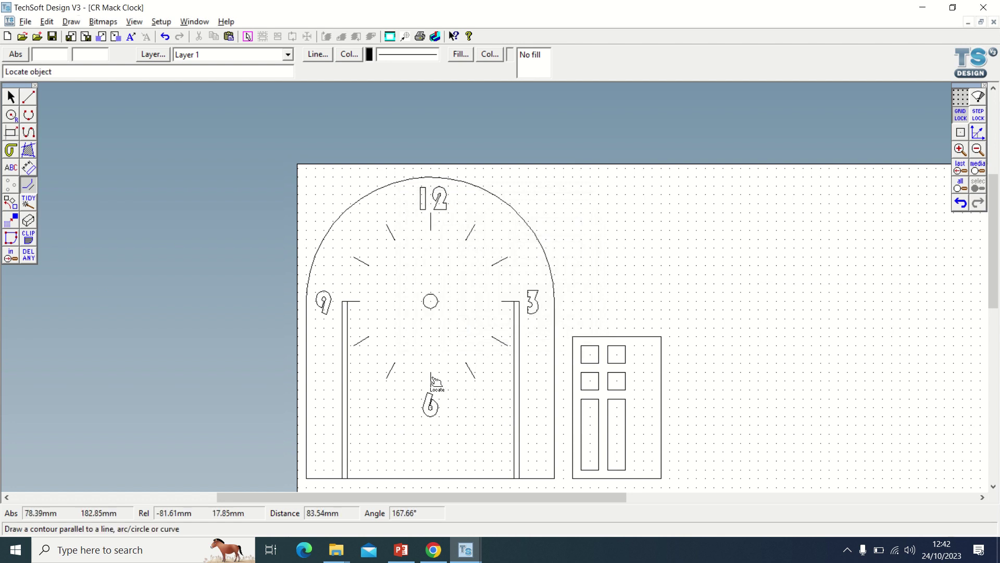
{"action": "left_click", "coordinate": [379, 477]}
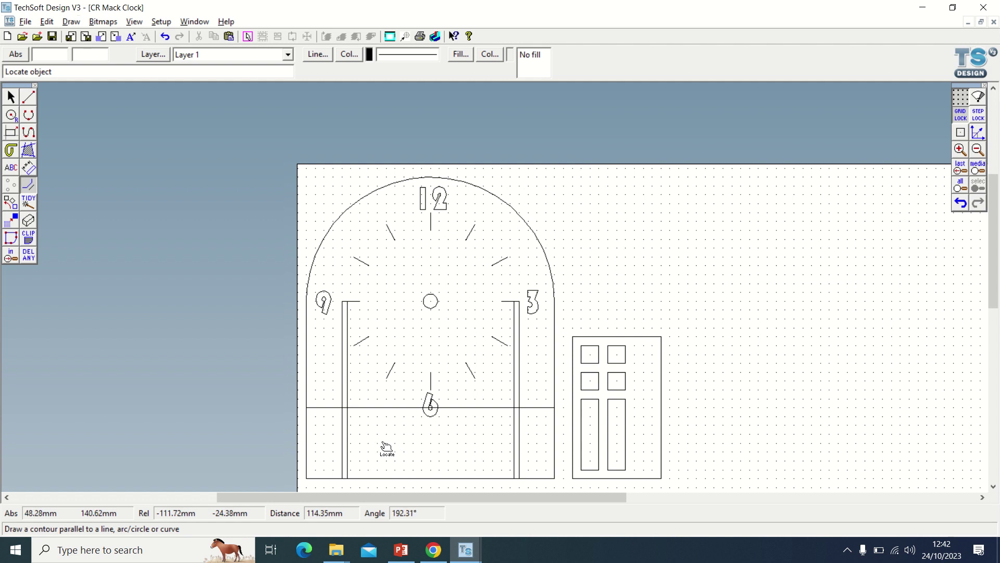
- Trim away the slot lines above the 40 mm contour and the parts of that contour outside the two slots
{"action": "left_click", "coordinate": [28, 254]}
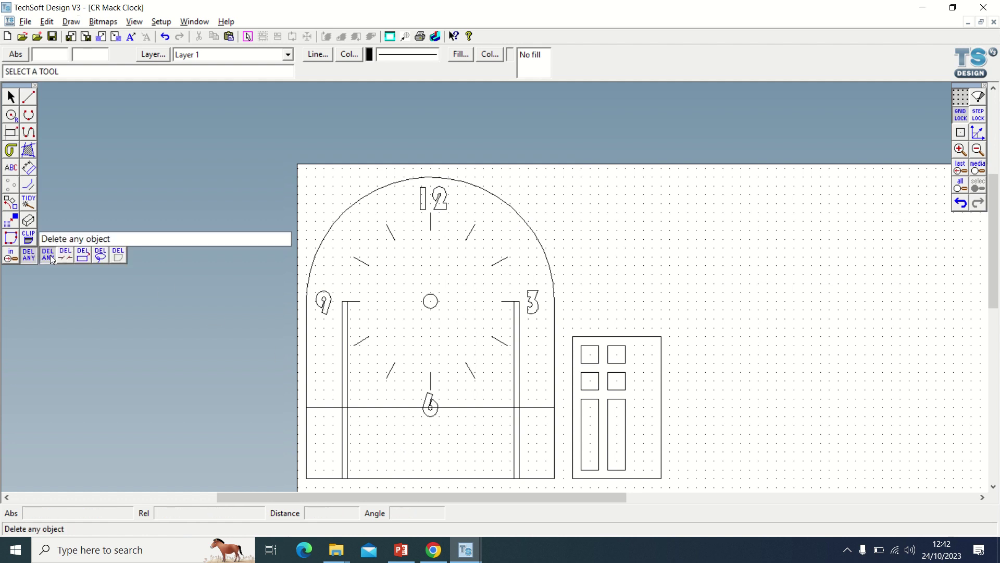
{"action": "left_click", "coordinate": [64, 258]}
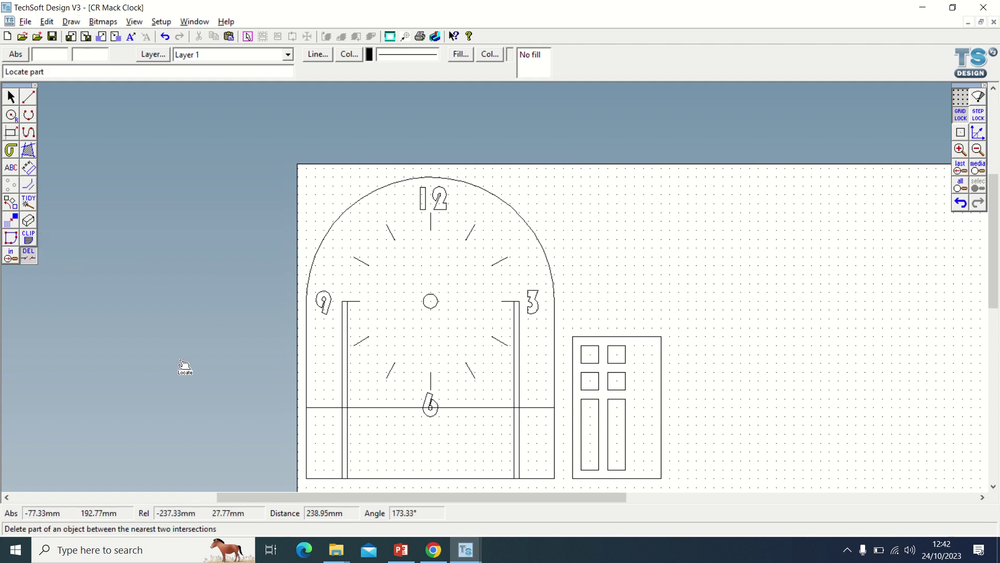
{"action": "left_click", "coordinate": [334, 408]}
{"action": "left_click", "coordinate": [343, 398]}
{"action": "left_click", "coordinate": [348, 398]}
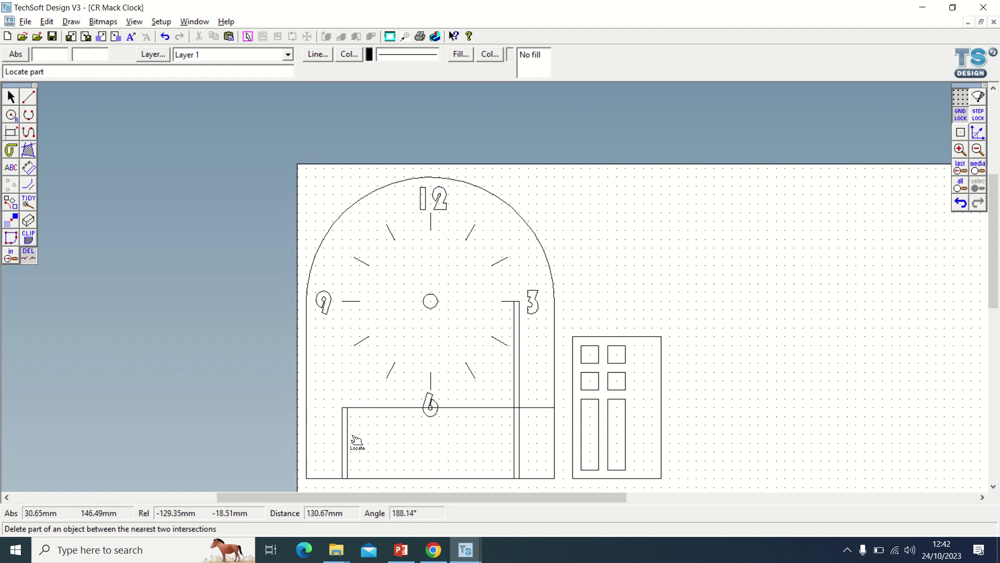
{"action": "left_click", "coordinate": [515, 393]}
{"action": "left_click", "coordinate": [520, 394]}
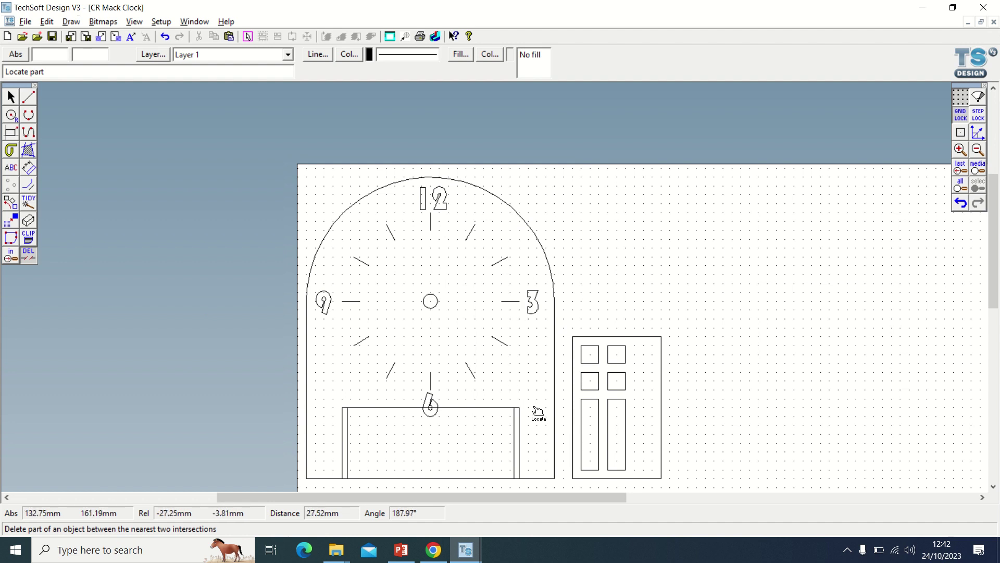
{"action": "left_click", "coordinate": [486, 407]}
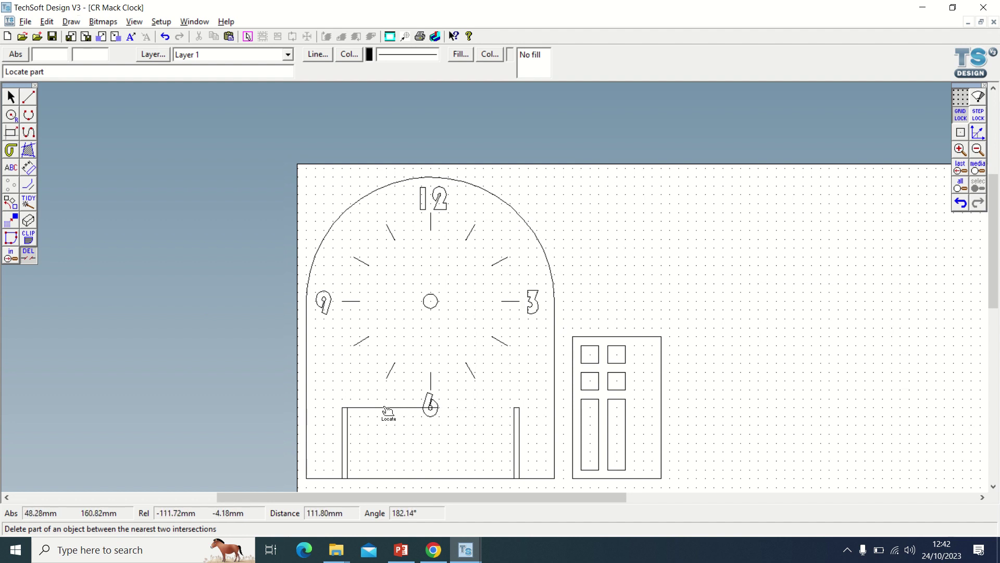
- Delete the leftover piece of the horizontal contour running through the numeral 6 with the Delete any object tool
{"action": "left_click", "coordinate": [42, 259]}
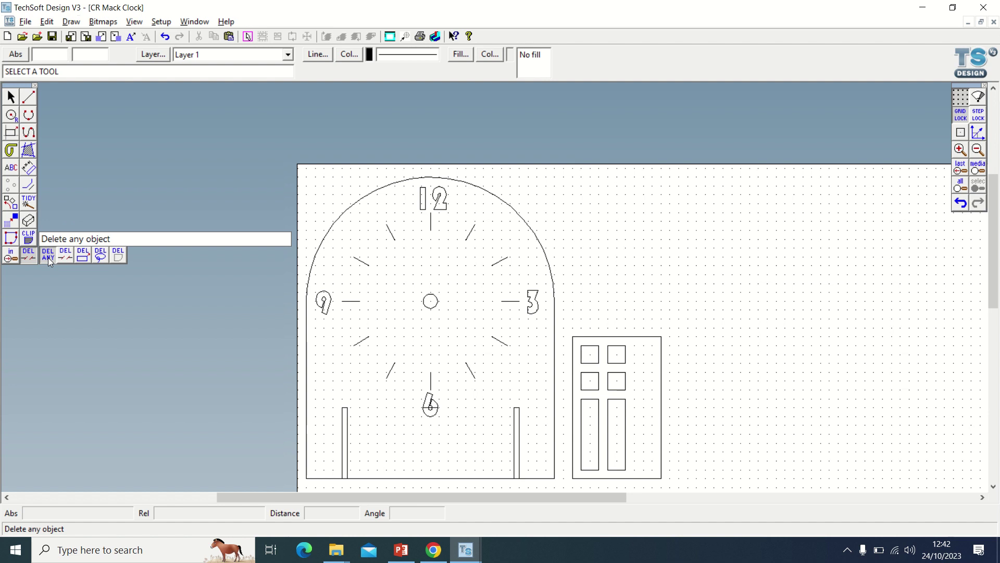
{"action": "left_click", "coordinate": [48, 257]}
{"action": "scroll", "coordinate": [430, 409], "scroll_direction": "up", "scroll_amount": 3}
{"action": "left_click", "coordinate": [422, 386]}
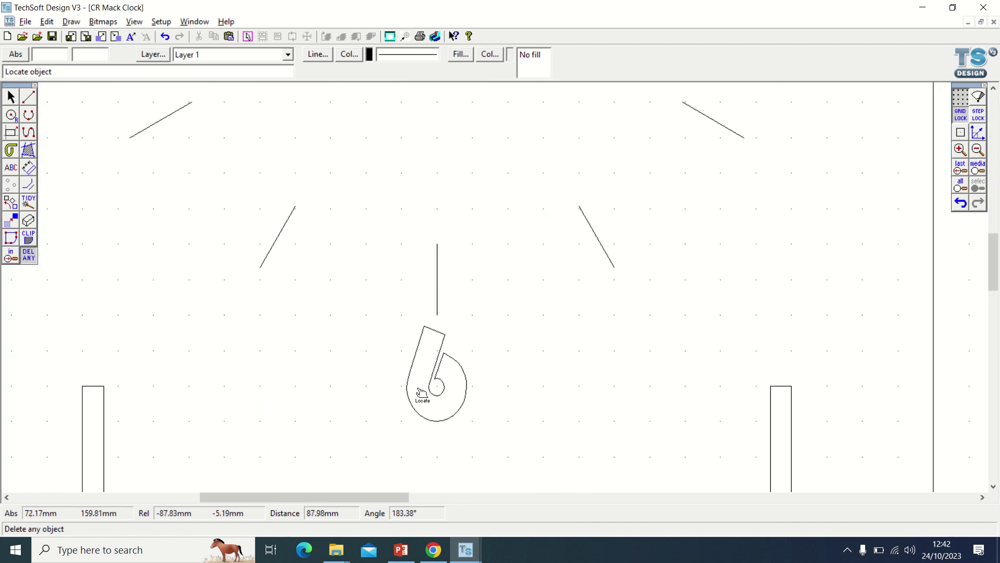
{"action": "scroll", "coordinate": [432, 377], "scroll_direction": "down", "scroll_amount": 3}
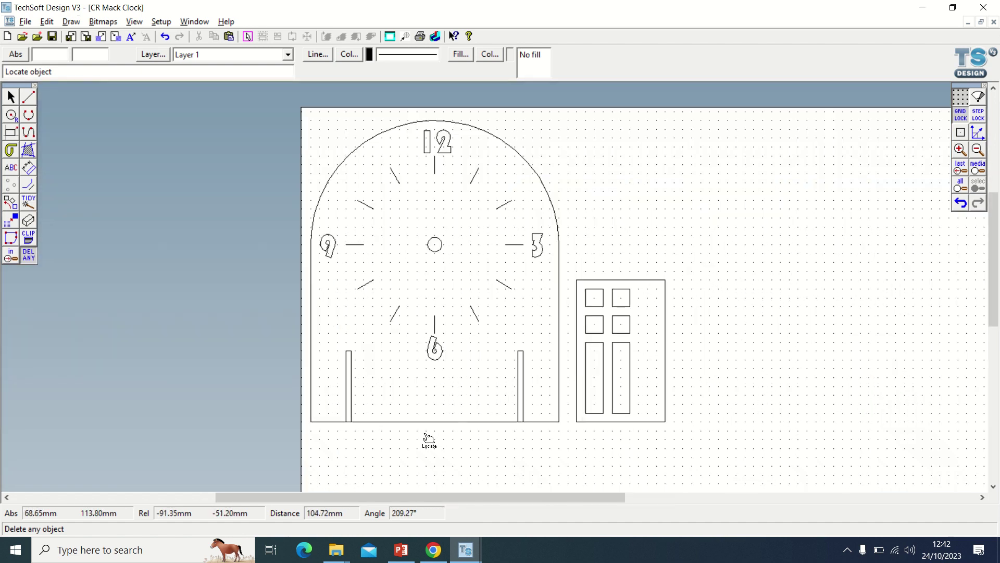
- Try to remove the base line at the clock's left slot with Delete any object, and undo the deletion
{"action": "scroll", "coordinate": [350, 446], "scroll_direction": "up", "scroll_amount": 2}
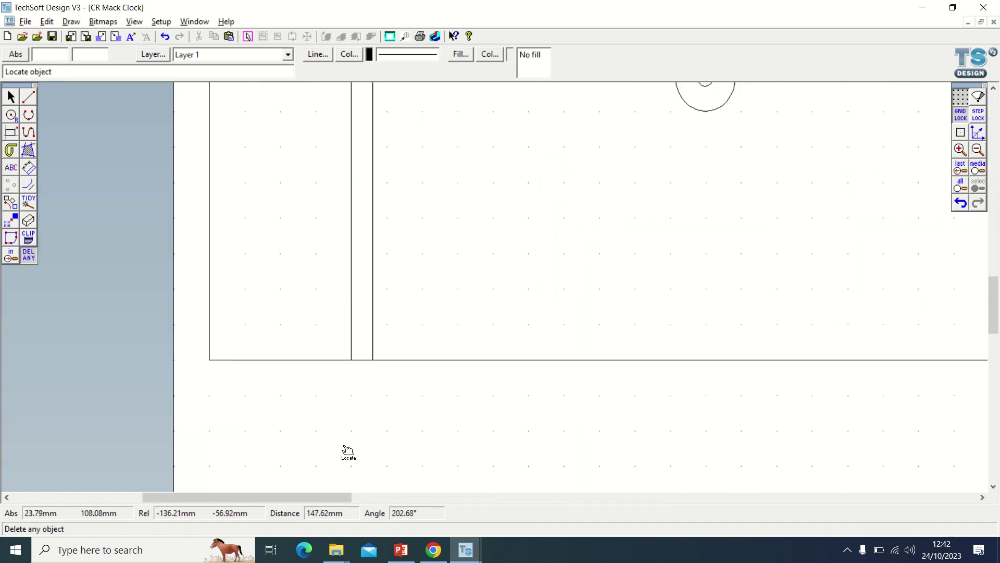
{"action": "left_click", "coordinate": [365, 360]}
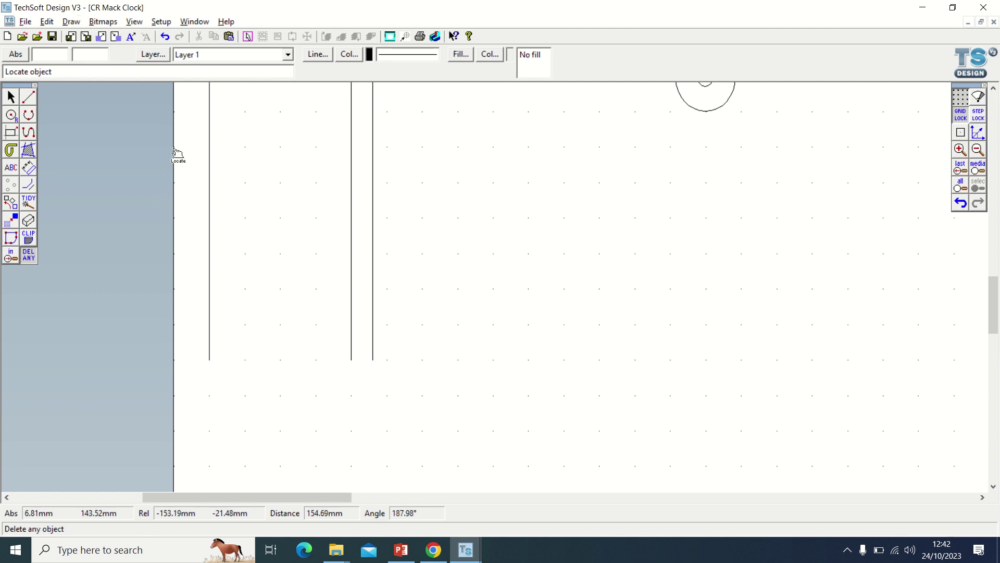
{"action": "left_click", "coordinate": [51, 21]}
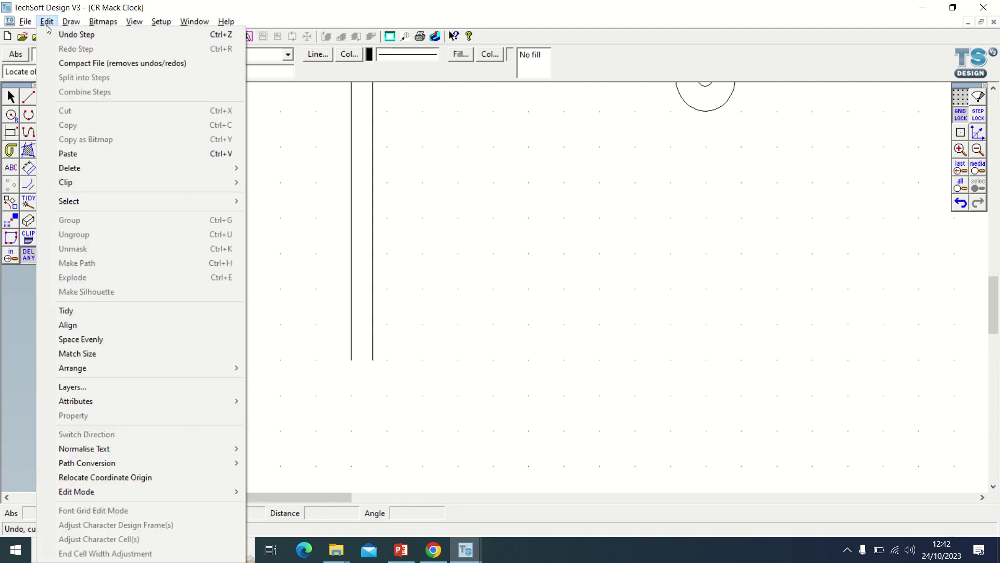
{"action": "left_click", "coordinate": [63, 33]}
- Open both clock slots at the base by deleting only the part of the base line between each pair of slot lines
{"action": "left_click_drag", "start_coordinate": [28, 255], "coordinate": [46, 256]}
{"action": "left_click", "coordinate": [362, 360]}
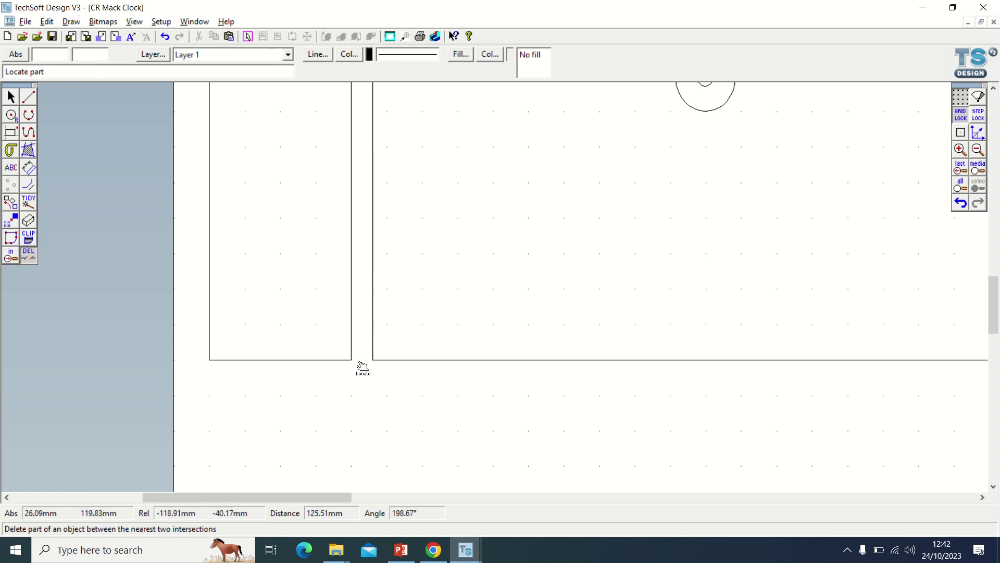
{"action": "scroll", "coordinate": [360, 375], "scroll_direction": "down", "scroll_amount": 4}
{"action": "scroll", "coordinate": [592, 379], "scroll_direction": "up", "scroll_amount": 1}
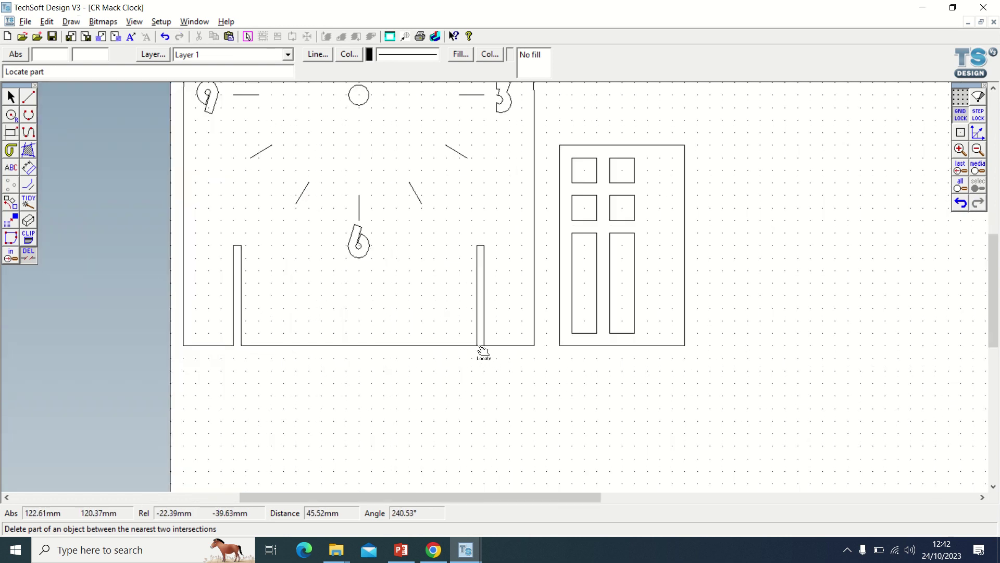
{"action": "scroll", "coordinate": [480, 359], "scroll_direction": "down", "scroll_amount": 1}
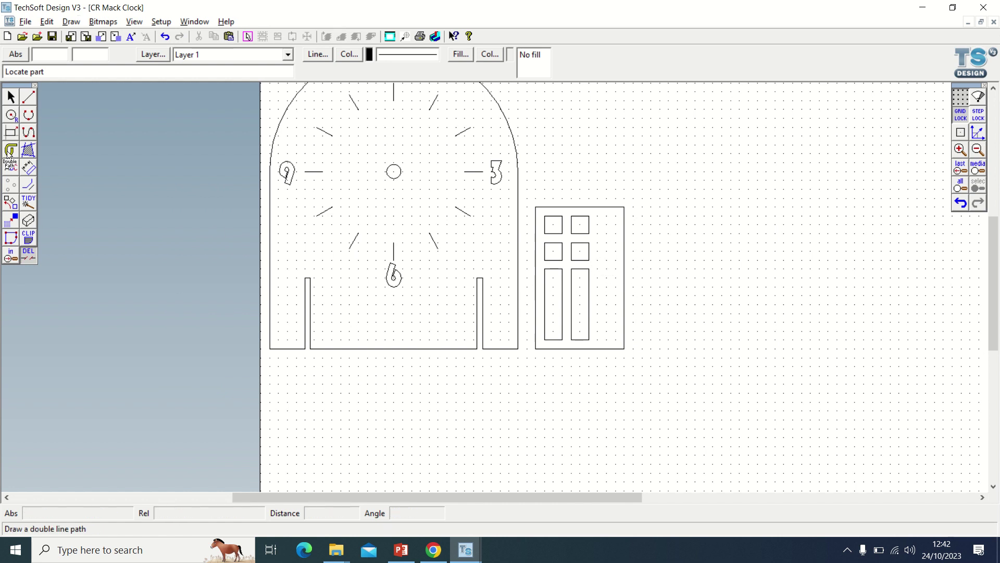
- Draw a horizontal line about 70 mm long across the small panel, level with the tops of the clock slots
{"action": "left_click", "coordinate": [28, 96]}
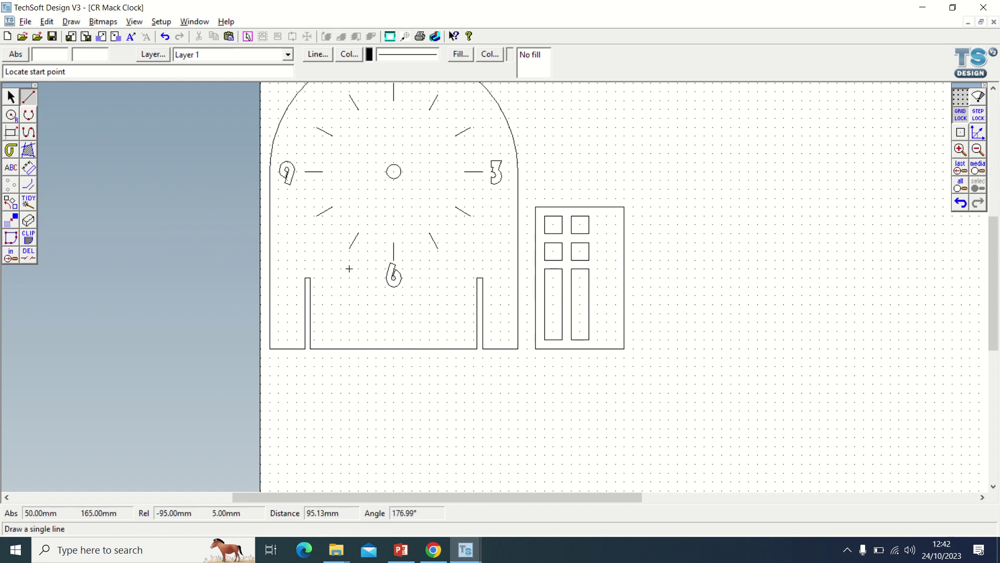
{"action": "left_click", "coordinate": [491, 278]}
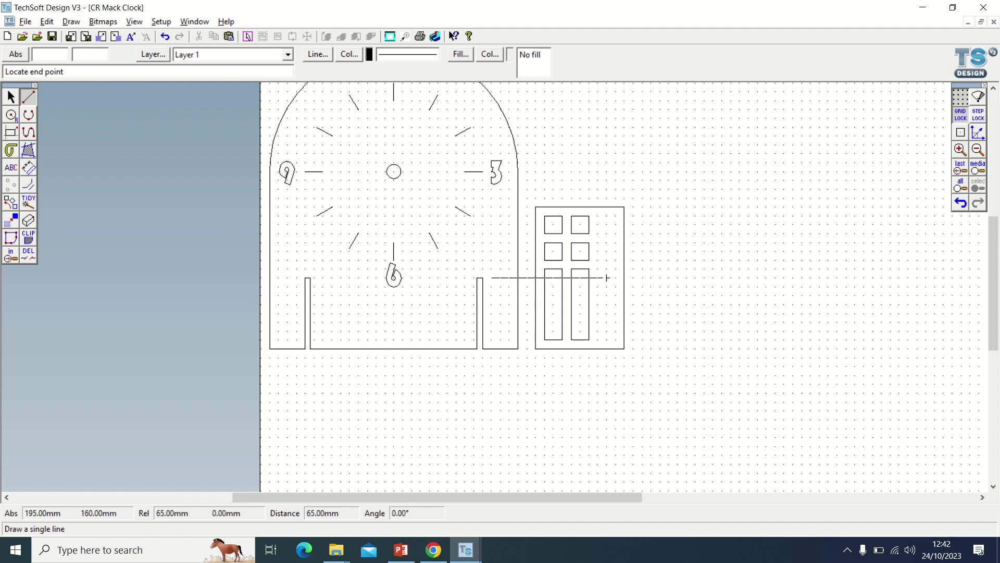
{"action": "left_click", "coordinate": [607, 278]}
{"action": "left_click", "coordinate": [616, 278]}
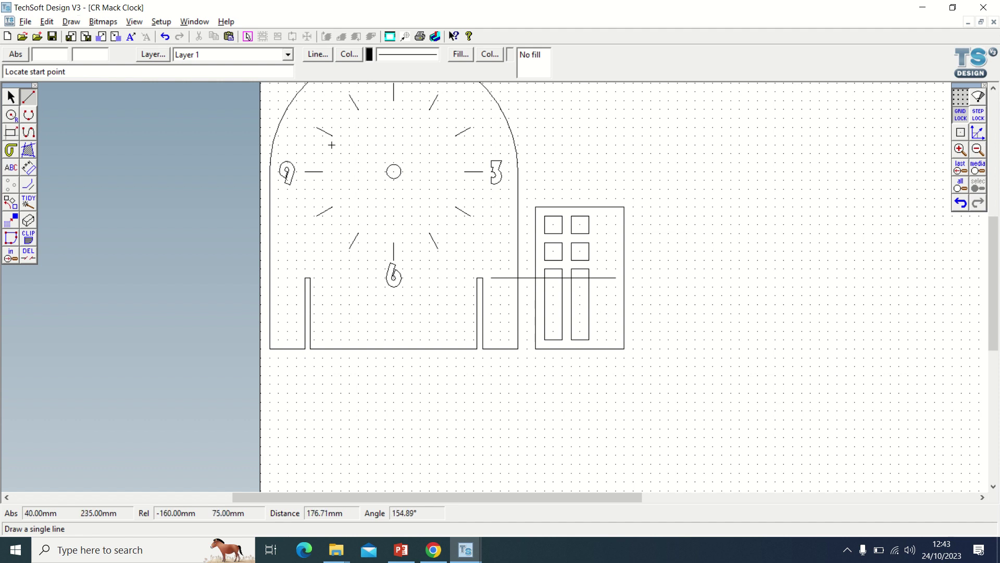
- Draw a parallel contour 15 mm inside the right side of the small panel
{"action": "left_click", "coordinate": [29, 188]}
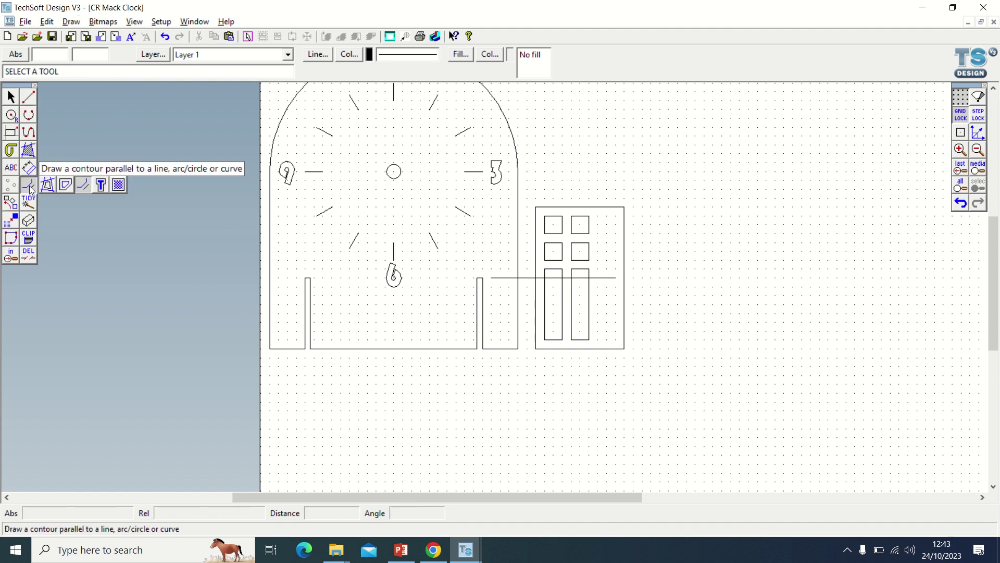
{"action": "left_click_drag", "start_coordinate": [569, 223], "coordinate": [498, 220]}
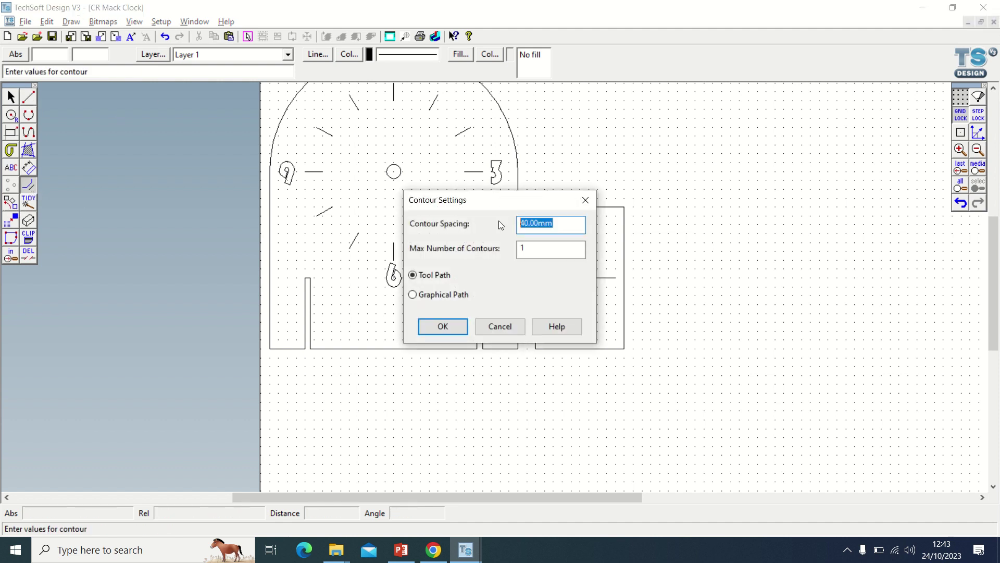
{"action": "type", "text": "15"}
{"action": "left_click", "coordinate": [453, 326]}
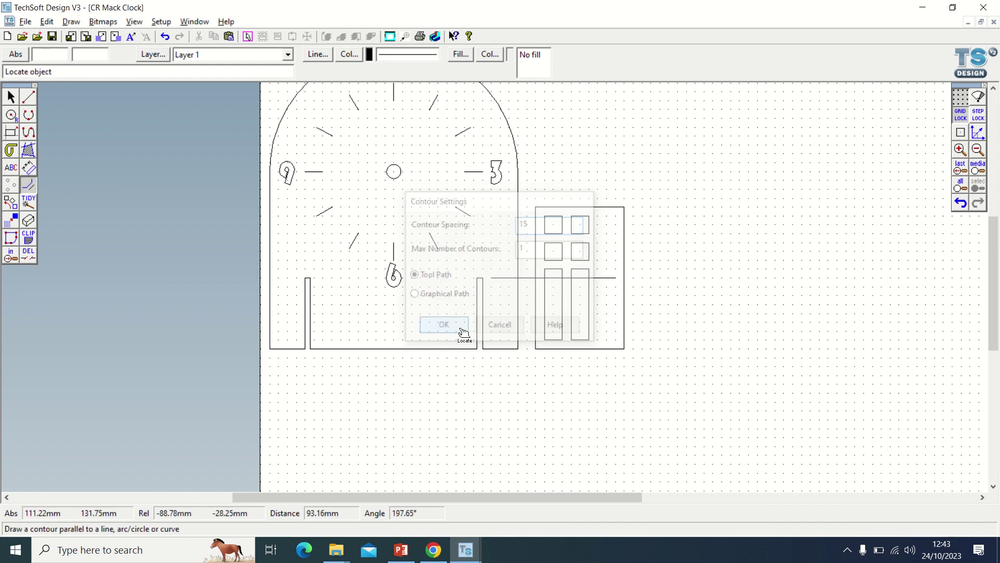
{"action": "left_click", "coordinate": [623, 262]}
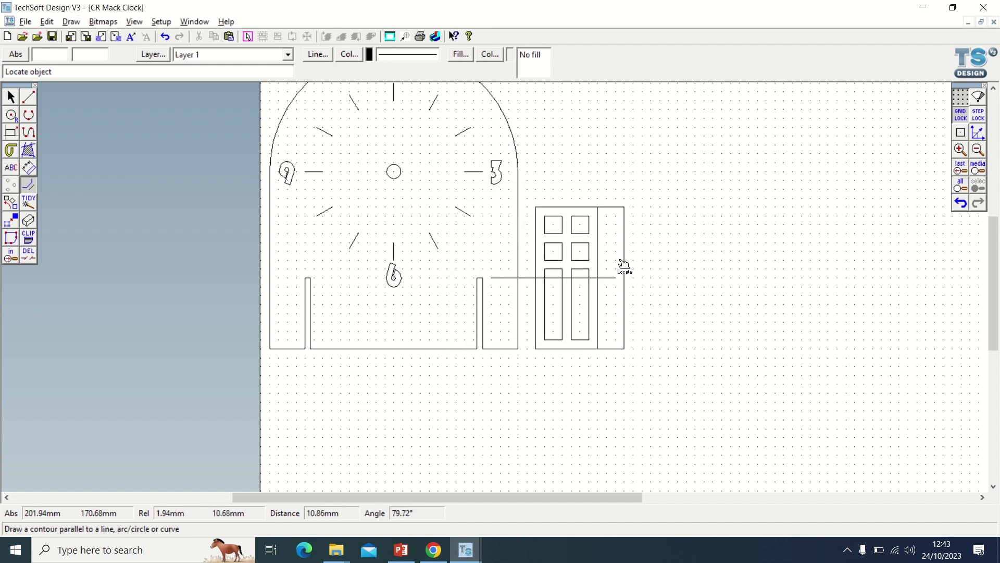
- Draw a second parallel contour 3 mm to the right of the panel's new vertical line
{"action": "left_click", "coordinate": [28, 184]}
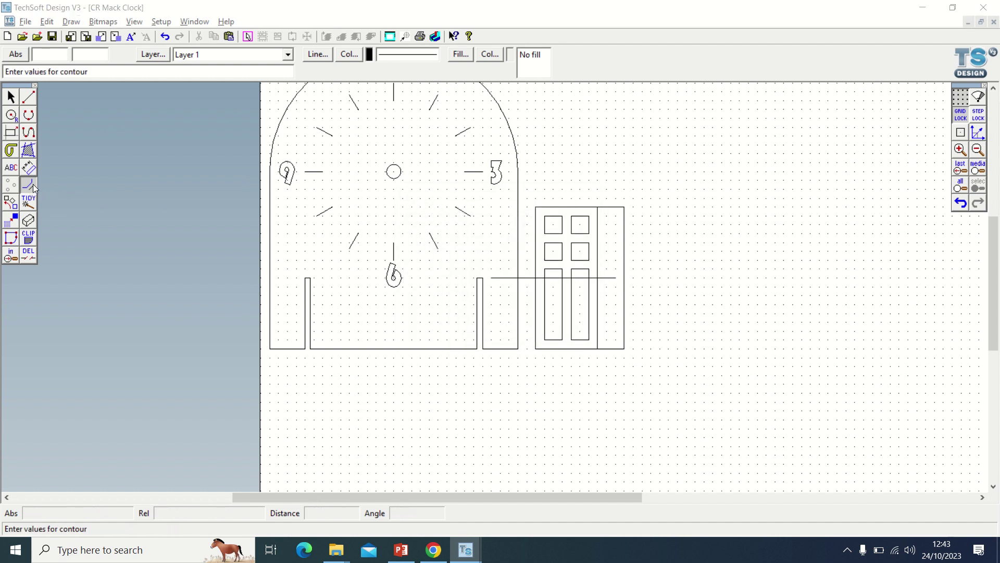
{"action": "double_click", "coordinate": [540, 226]}
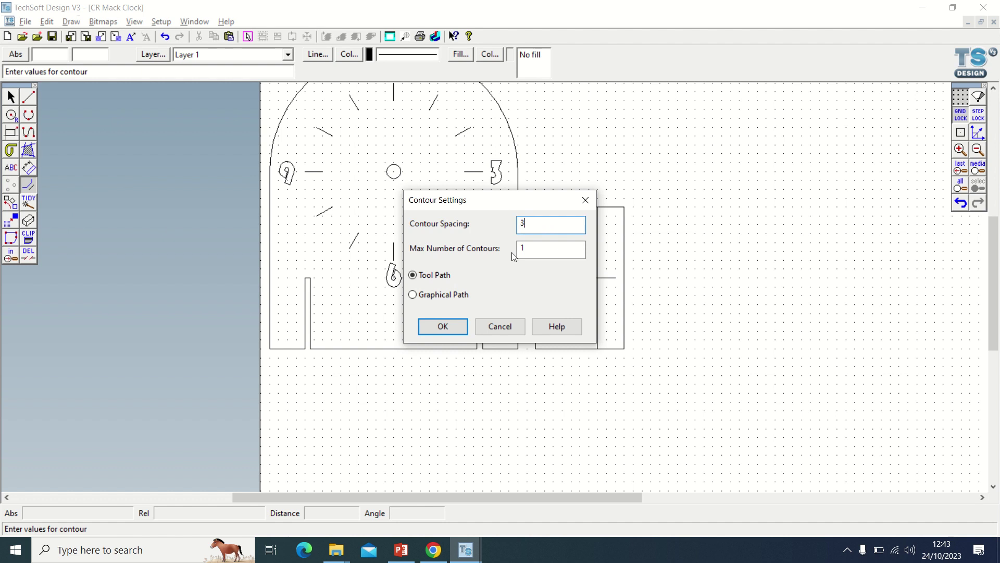
{"action": "left_click", "coordinate": [450, 329]}
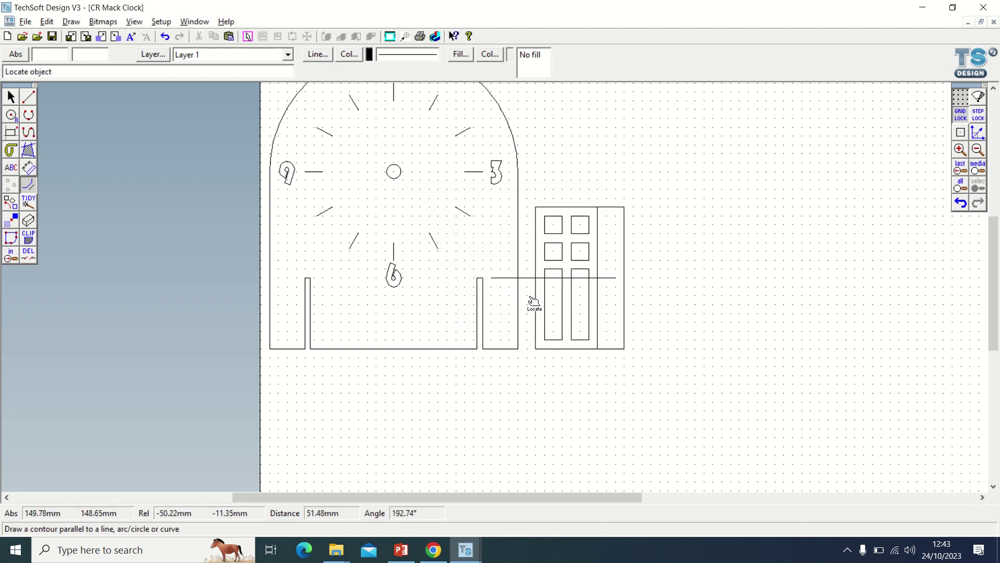
{"action": "left_click", "coordinate": [609, 272]}
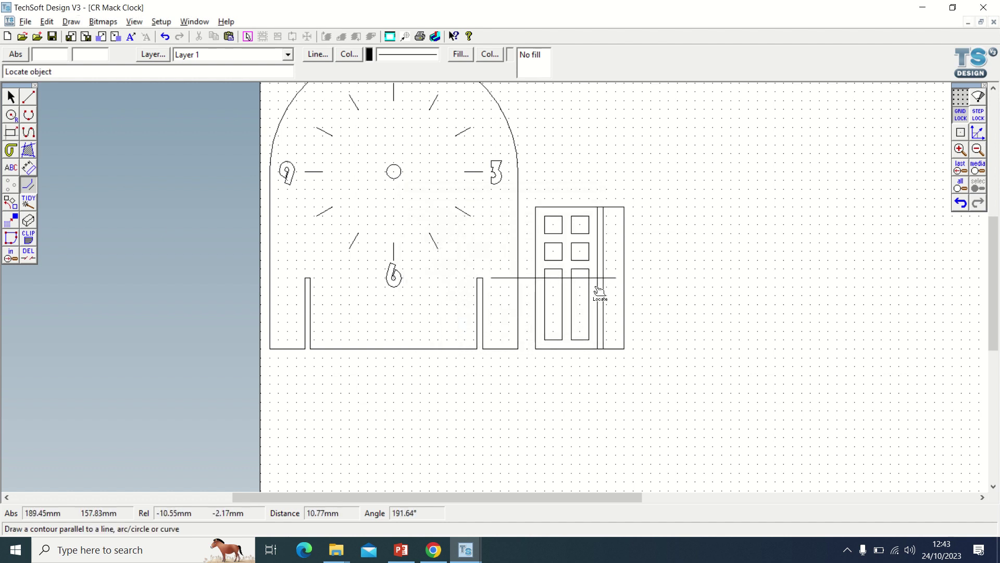
- Delete the parts of the horizontal line to the left of the panel's slot lines, between their nearest intersections
{"action": "left_click", "coordinate": [32, 259]}
{"action": "left_click", "coordinate": [63, 257]}
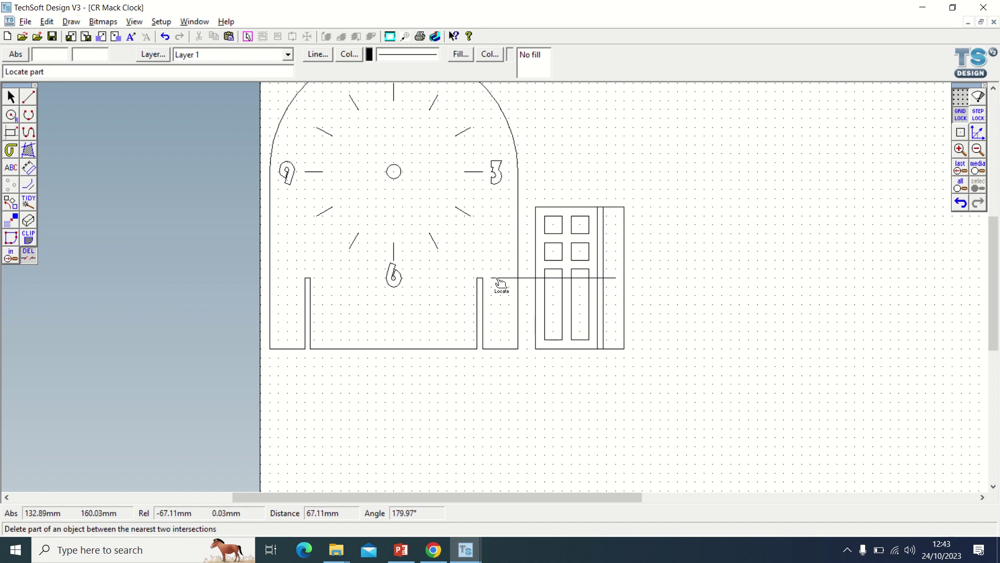
{"action": "scroll", "coordinate": [609, 286], "scroll_direction": "up", "scroll_amount": 2}
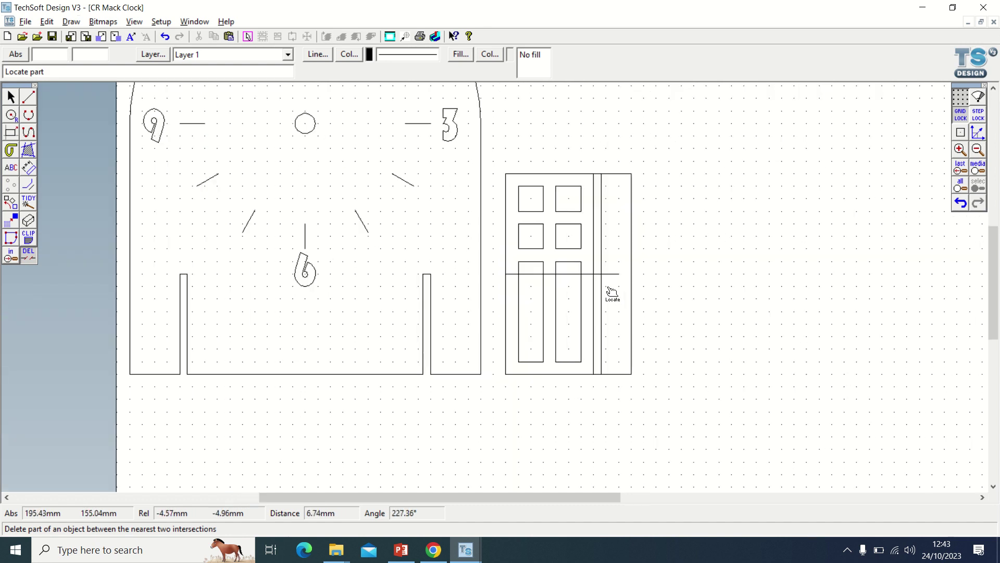
{"action": "left_click", "coordinate": [455, 262]}
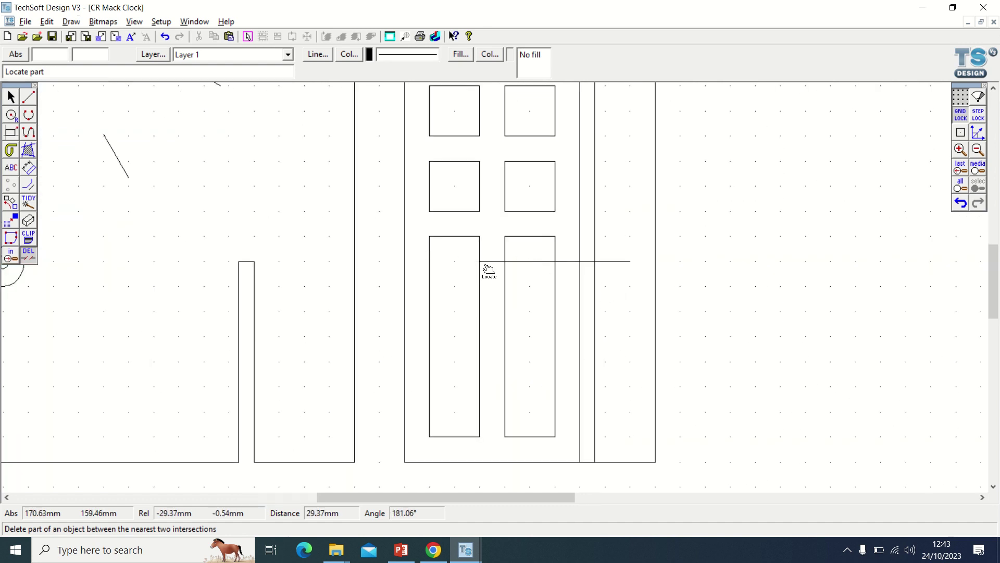
{"action": "left_click", "coordinate": [492, 262]}
{"action": "left_click", "coordinate": [524, 262]}
{"action": "left_click", "coordinate": [569, 262]}
- Trim the panel's slot lines below the horizontal line, removing the stub beside them and the panel edge across the slot's top
{"action": "left_click", "coordinate": [579, 281]}
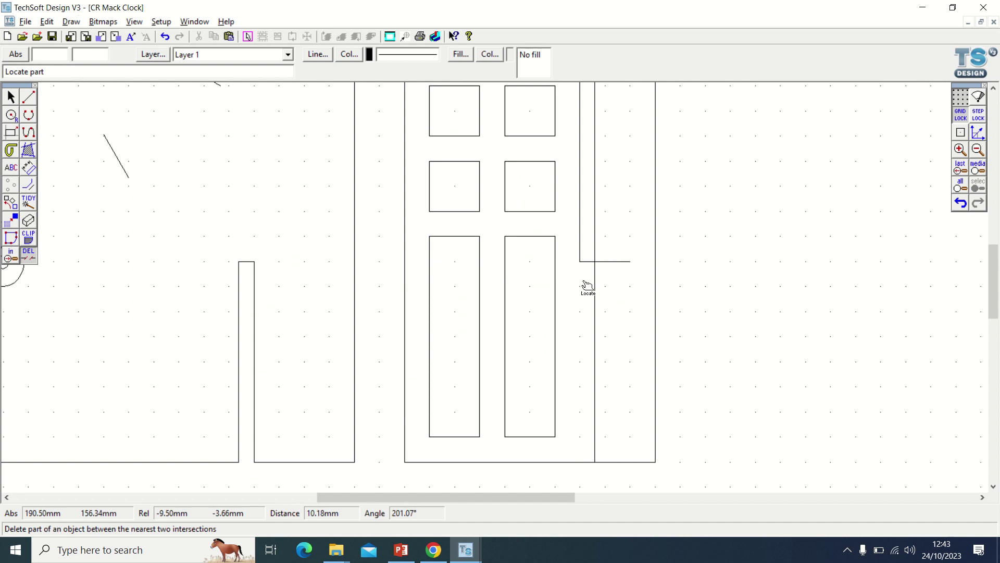
{"action": "left_click", "coordinate": [594, 285]}
{"action": "left_click", "coordinate": [619, 263]}
{"action": "scroll", "coordinate": [614, 314], "scroll_direction": "down", "scroll_amount": 1}
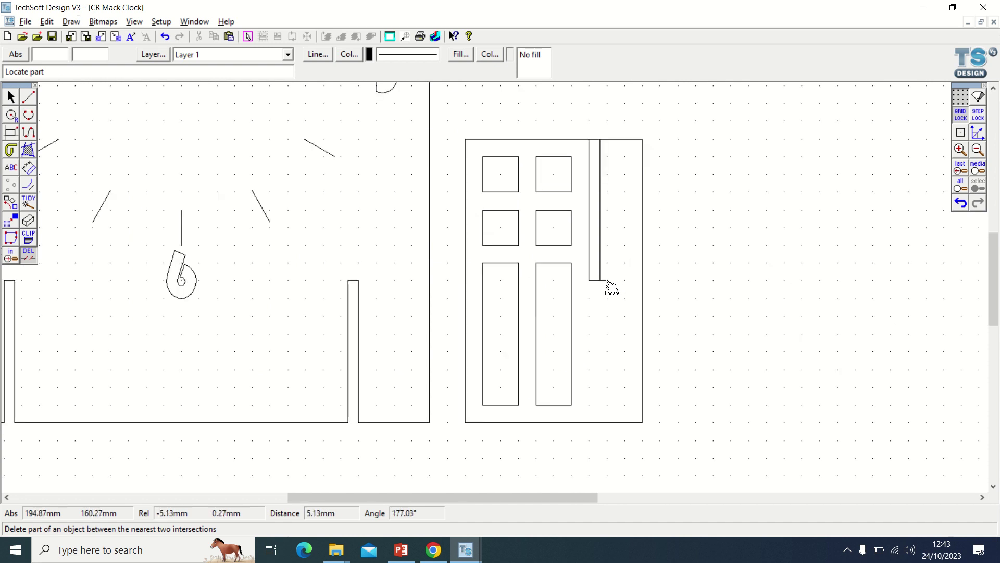
{"action": "scroll", "coordinate": [617, 313], "scroll_direction": "up", "scroll_amount": 1}
{"action": "scroll", "coordinate": [622, 260], "scroll_direction": "down", "scroll_amount": 2}
{"action": "scroll", "coordinate": [612, 208], "scroll_direction": "up", "scroll_amount": 3}
{"action": "scroll", "coordinate": [598, 167], "scroll_direction": "down", "scroll_amount": 3}
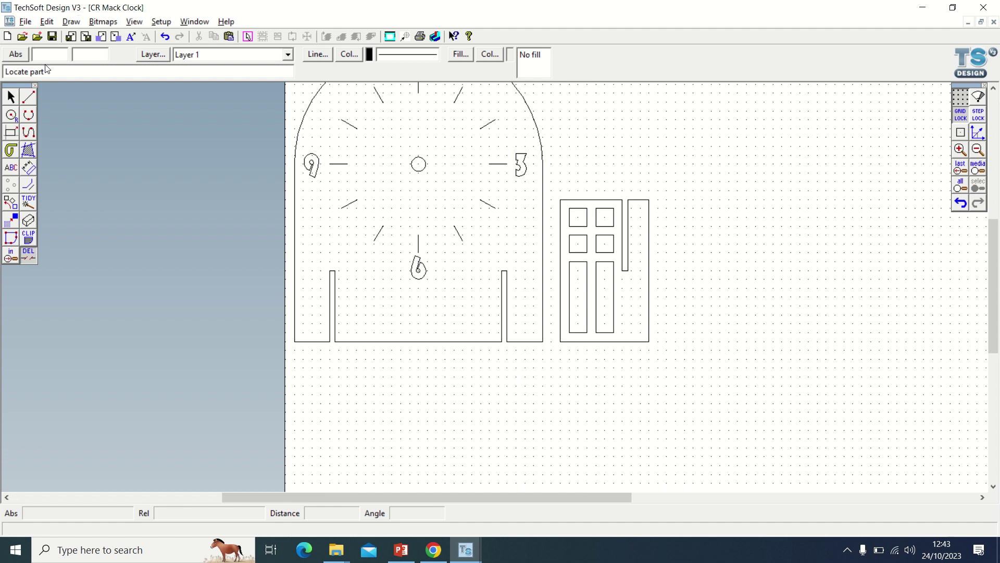
{"action": "left_click", "coordinate": [28, 96]}
{"action": "left_click", "coordinate": [516, 271]}
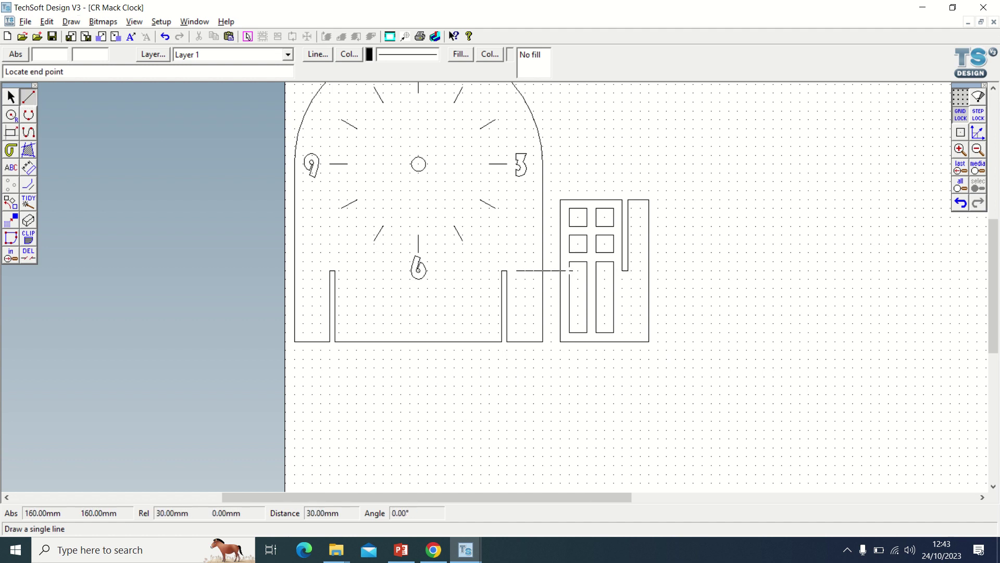
{"action": "right_click", "coordinate": [619, 243]}
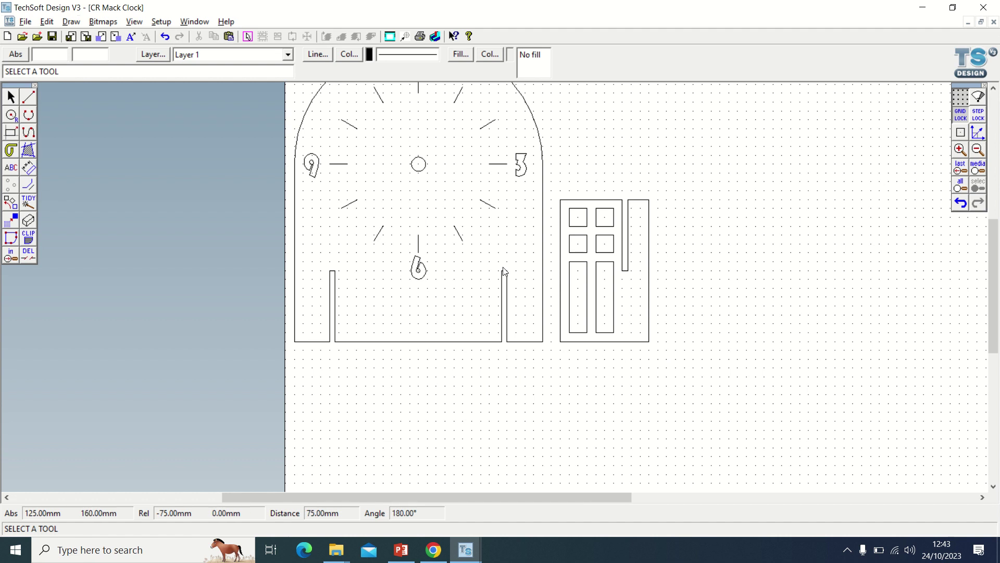
- Select the whole small support panel, including its window cut-outs and slot, and group it into one object
{"action": "scroll", "coordinate": [507, 331], "scroll_direction": "down", "scroll_amount": 1}
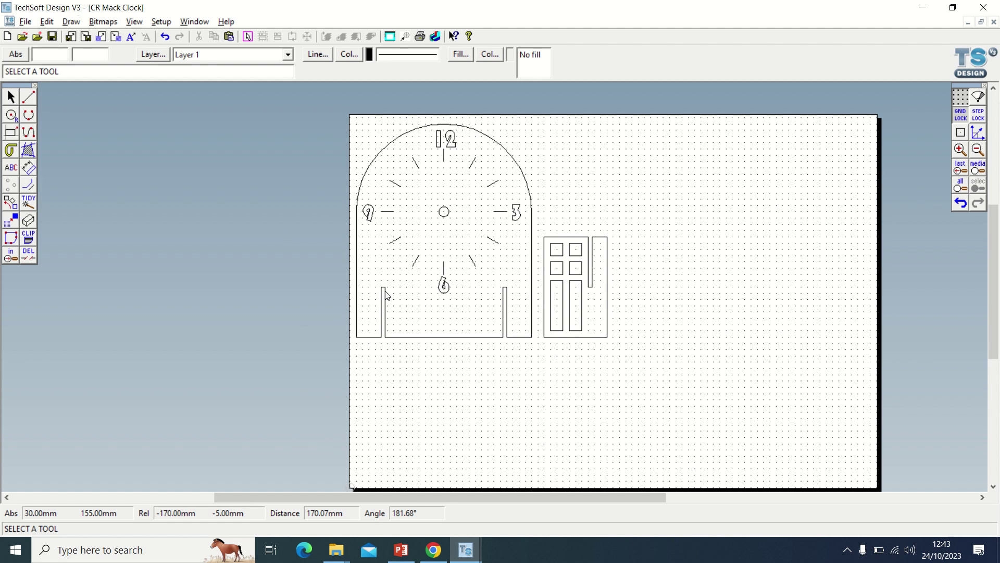
{"action": "left_click", "coordinate": [11, 97]}
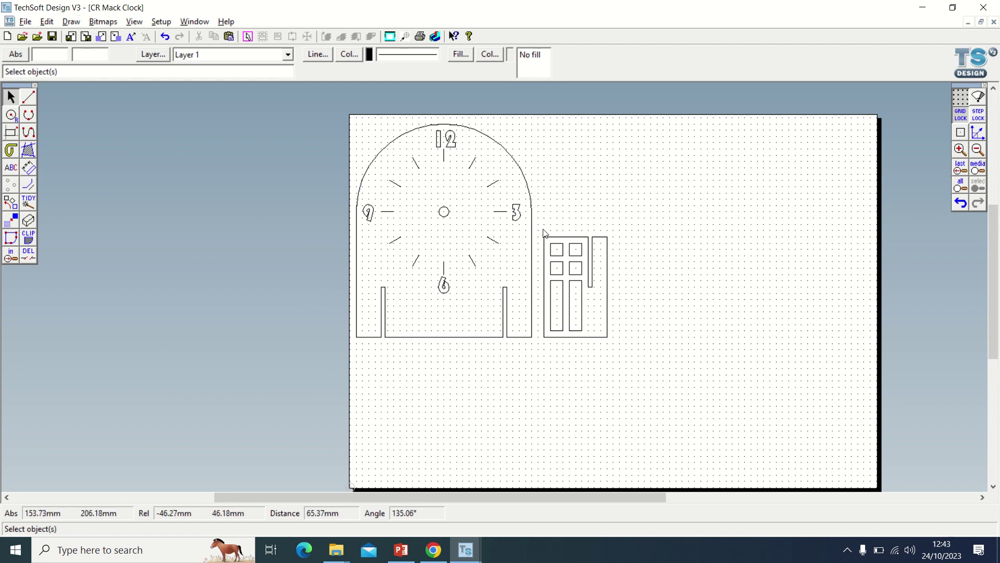
{"action": "left_click_drag", "start_coordinate": [543, 233], "coordinate": [627, 362]}
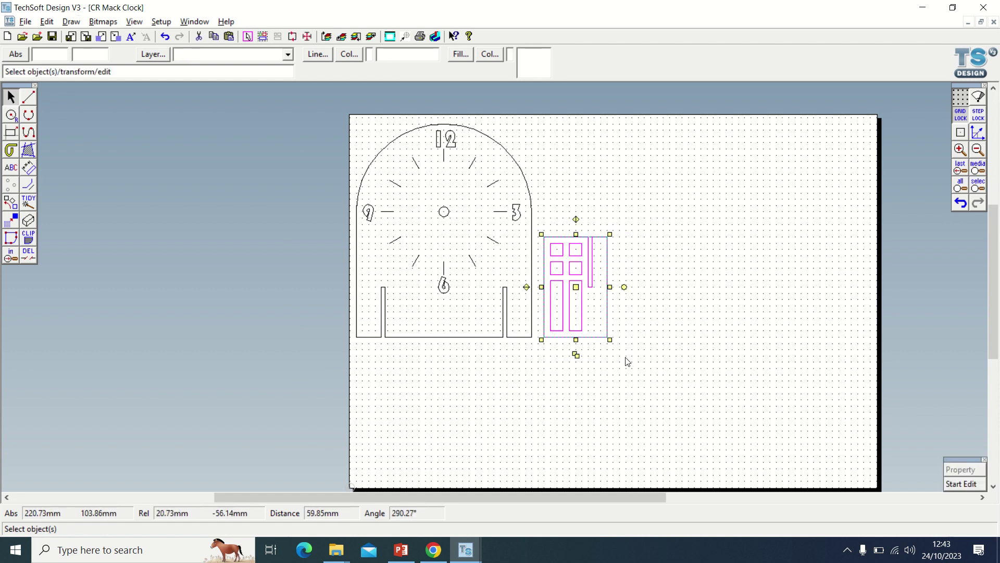
{"action": "left_click", "coordinate": [46, 22]}
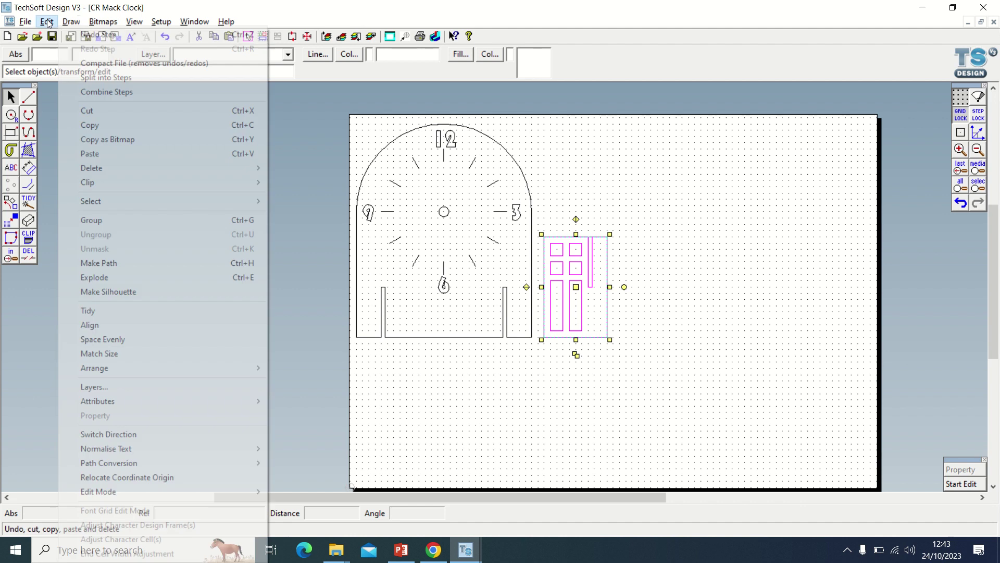
{"action": "left_click", "coordinate": [88, 219]}
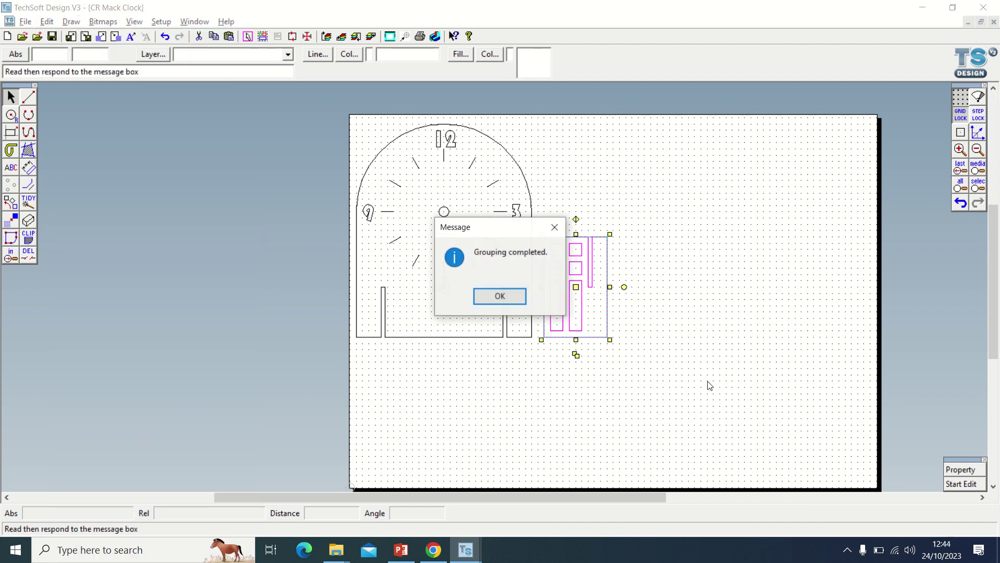
{"action": "left_click", "coordinate": [520, 301]}
{"action": "left_click", "coordinate": [770, 348]}
- Set the line colour of the grouped support panel to red
{"action": "left_click", "coordinate": [590, 301]}
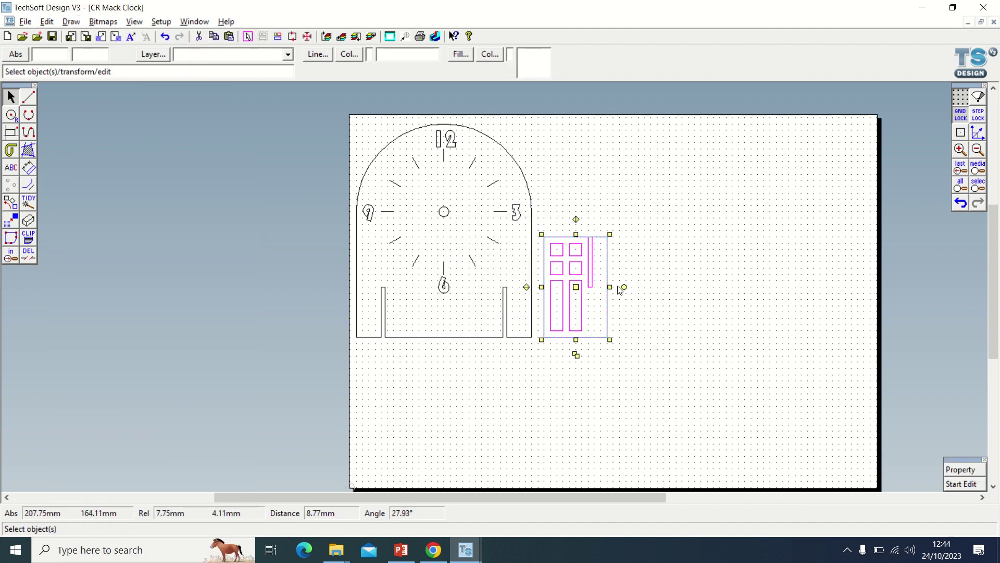
{"action": "left_click", "coordinate": [637, 300]}
{"action": "left_click", "coordinate": [605, 239]}
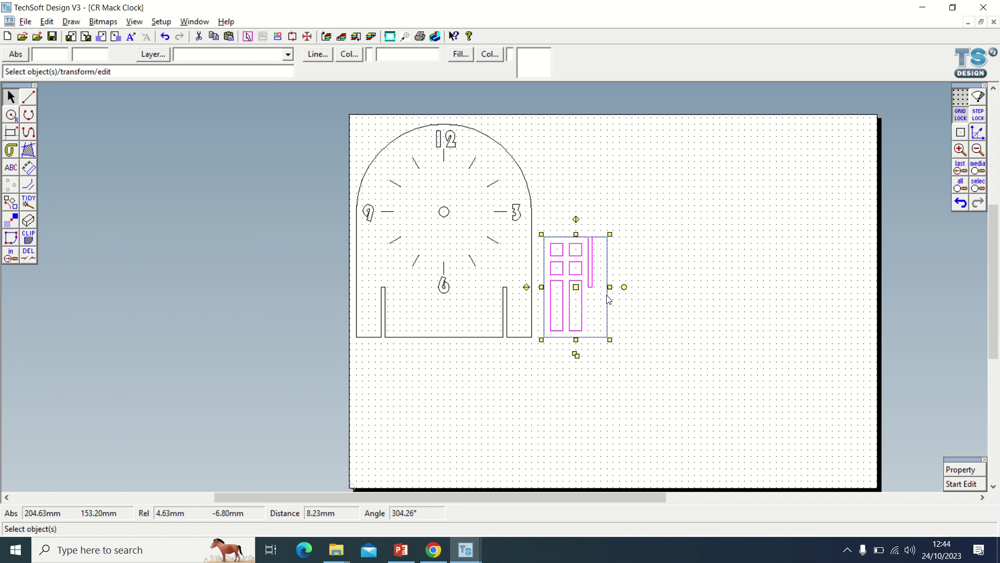
{"action": "left_click", "coordinate": [659, 315]}
{"action": "left_click", "coordinate": [602, 286]}
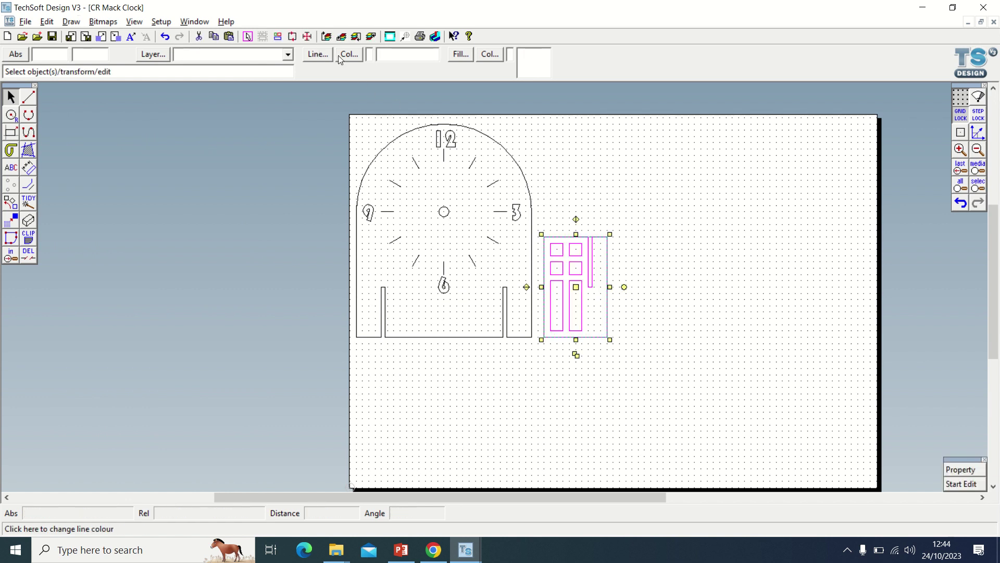
{"action": "left_click", "coordinate": [354, 53]}
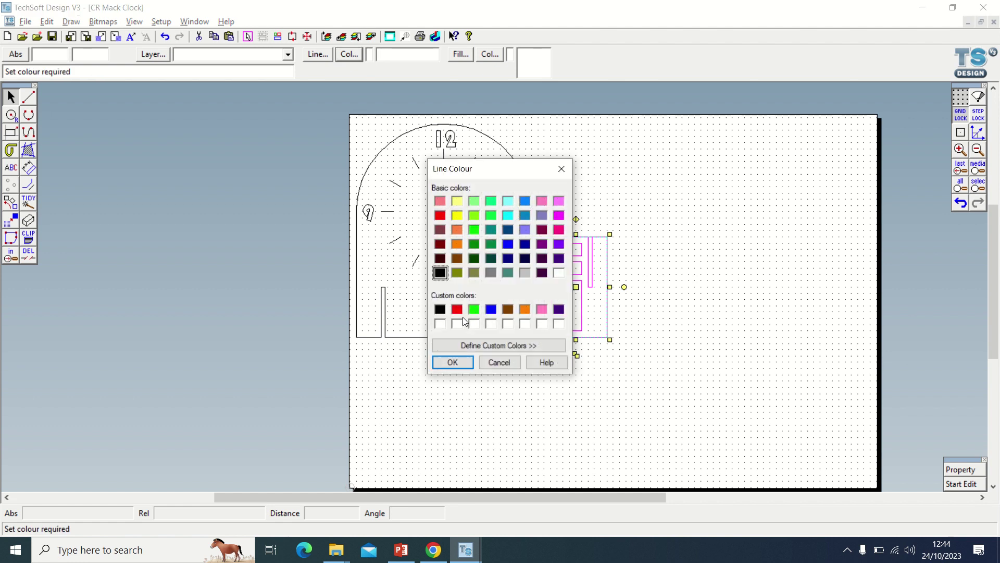
{"action": "left_click", "coordinate": [458, 312]}
{"action": "left_click", "coordinate": [442, 365]}
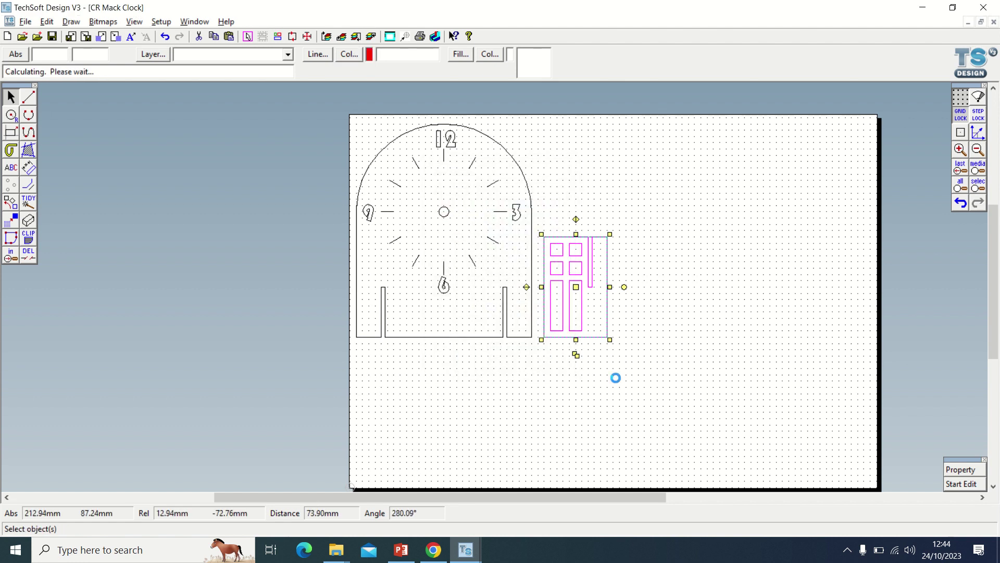
{"action": "left_click", "coordinate": [684, 407]}
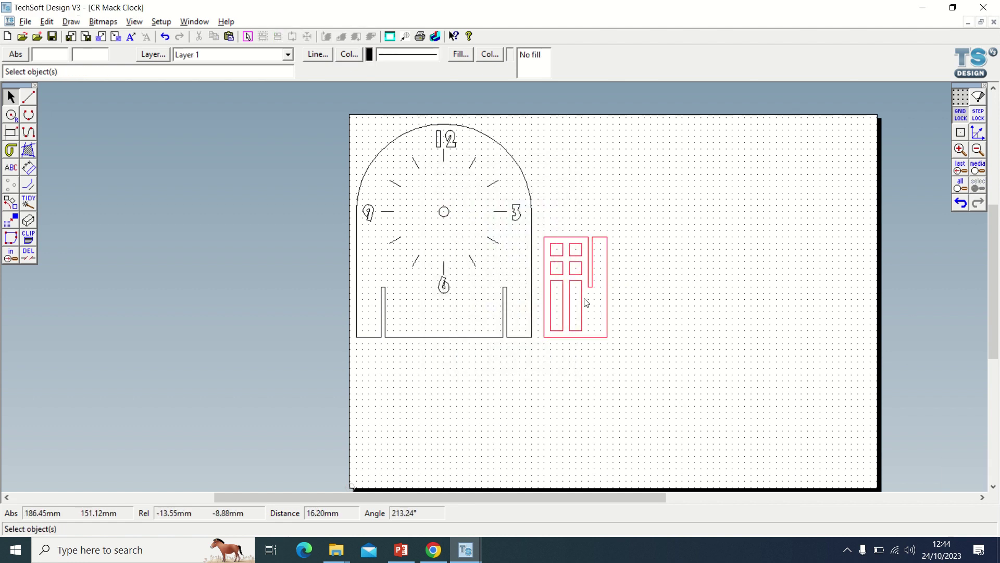
- Set the line colour of the arch at the top of the clock face to red
{"action": "left_click", "coordinate": [532, 327]}
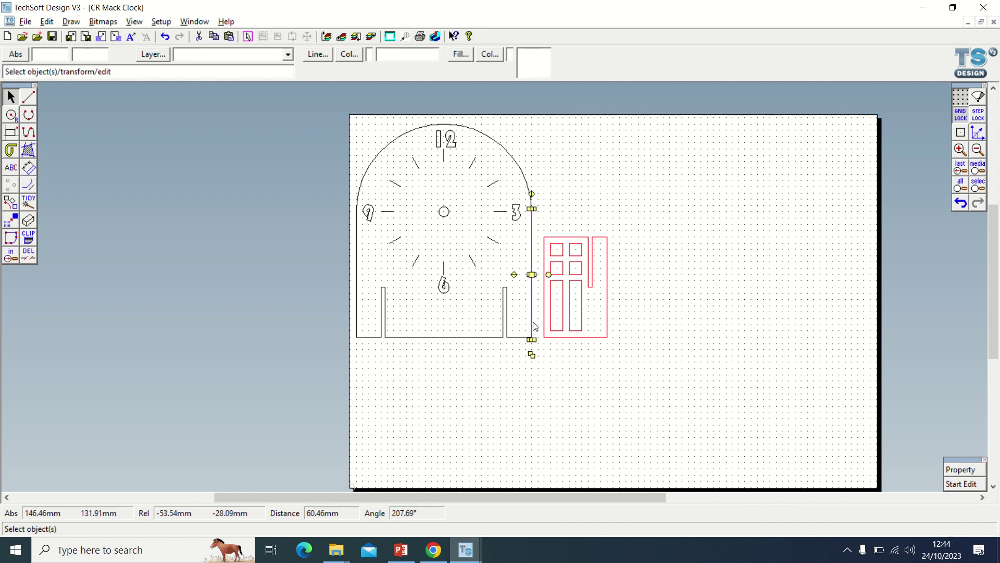
{"action": "left_click", "coordinate": [521, 180]}
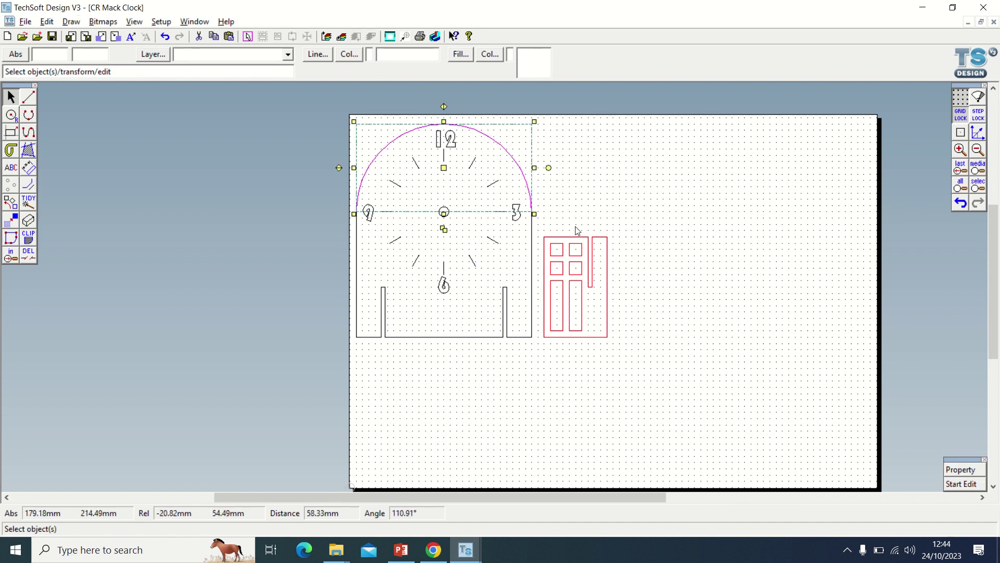
{"action": "left_click", "coordinate": [349, 54]}
{"action": "left_click", "coordinate": [458, 309]}
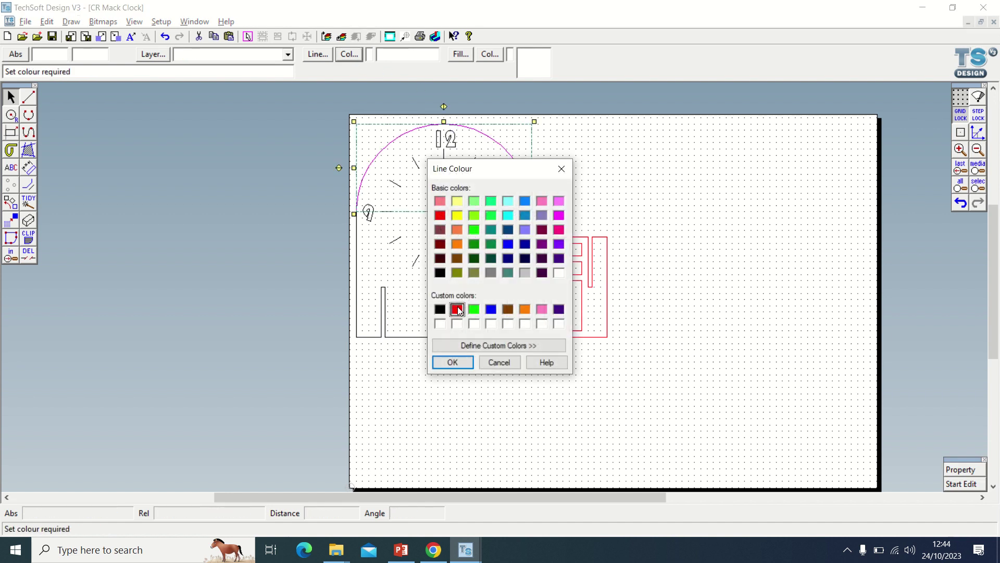
{"action": "left_click", "coordinate": [455, 360]}
{"action": "left_click", "coordinate": [431, 406]}
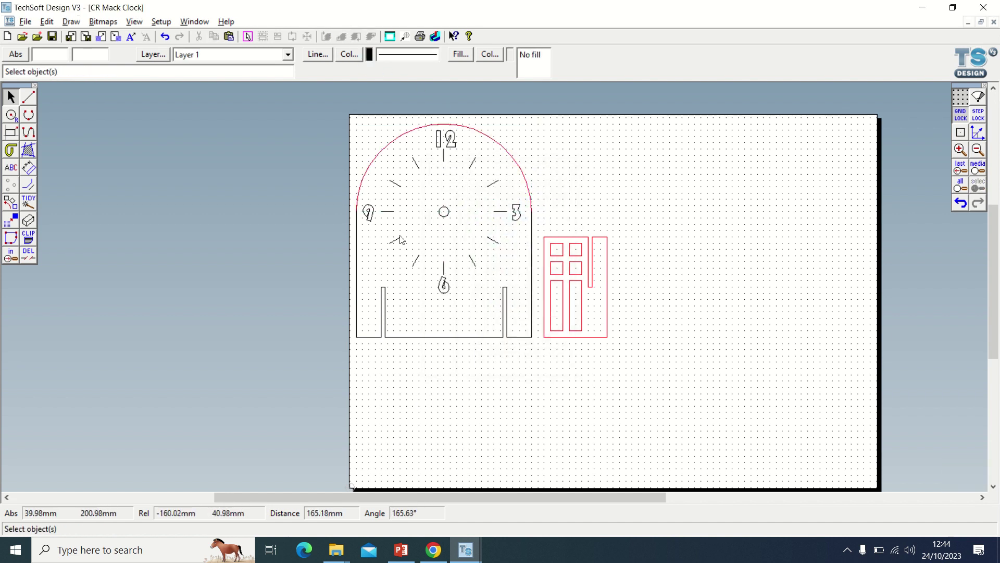
- Recolour the left and right straight sides of the clock face outline in red
{"action": "left_click", "coordinate": [356, 262]}
{"action": "left_click", "coordinate": [349, 54]}
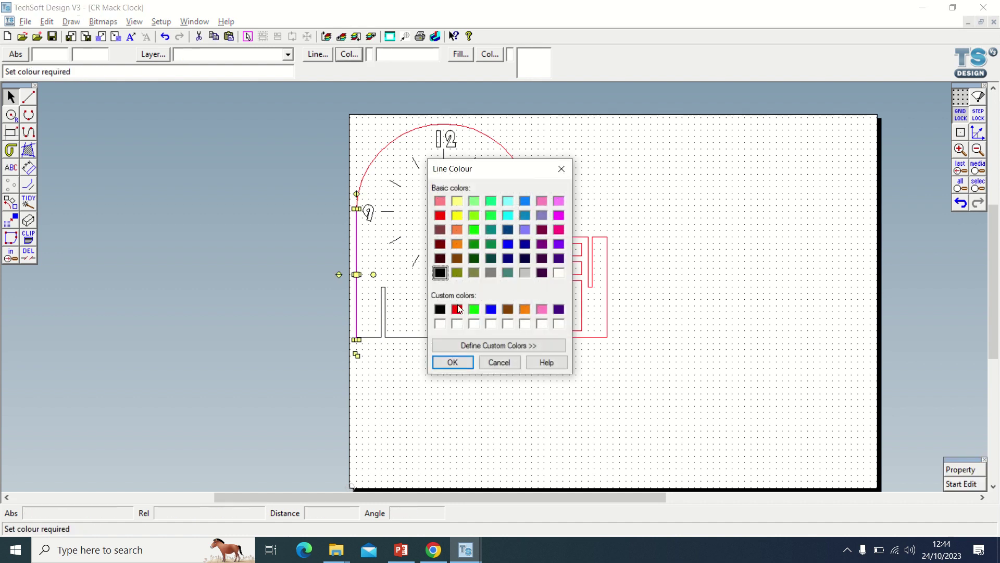
{"action": "left_click", "coordinate": [453, 362]}
{"action": "left_click", "coordinate": [532, 312]}
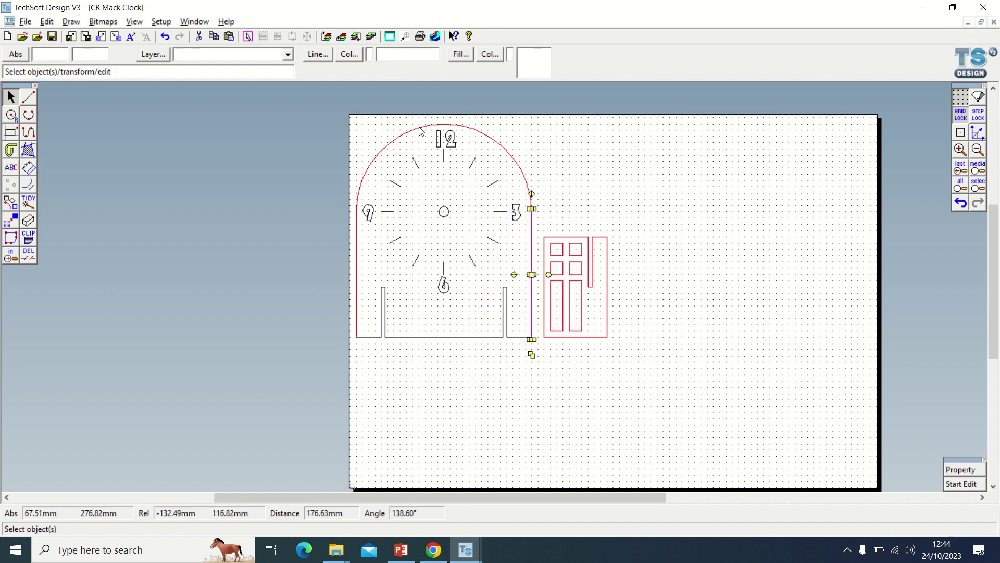
{"action": "left_click", "coordinate": [349, 53]}
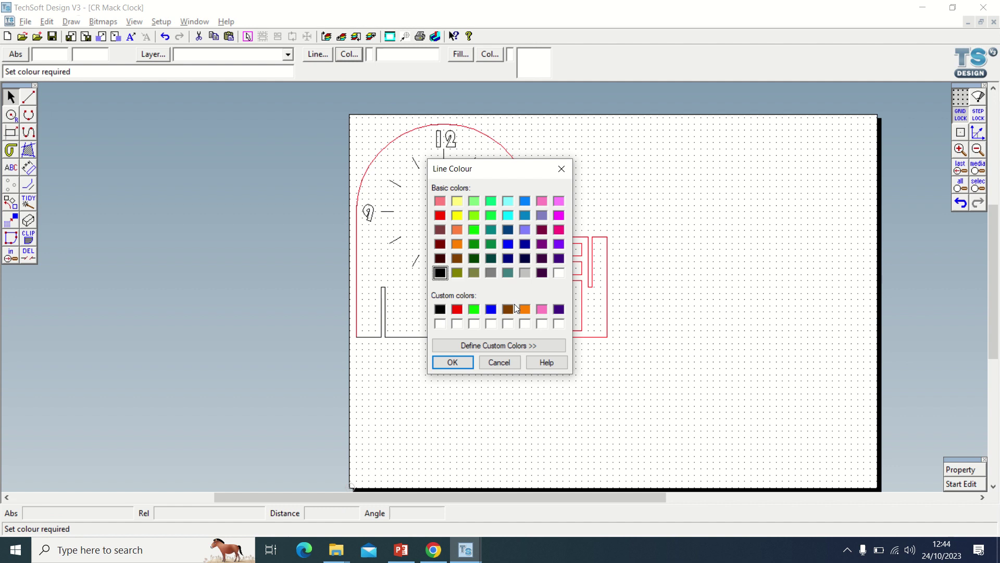
{"action": "left_click", "coordinate": [457, 310]}
{"action": "left_click", "coordinate": [452, 362]}
{"action": "left_click", "coordinate": [448, 408]}
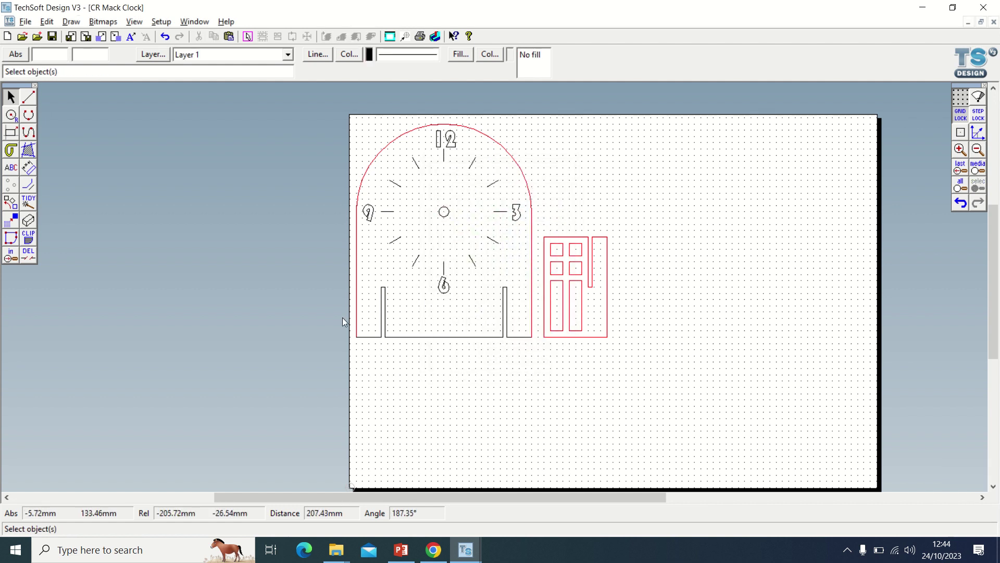
- Select the clock face's base edge together with both slots and set their line colour to red
{"action": "left_click_drag", "start_coordinate": [396, 306], "coordinate": [535, 358]}
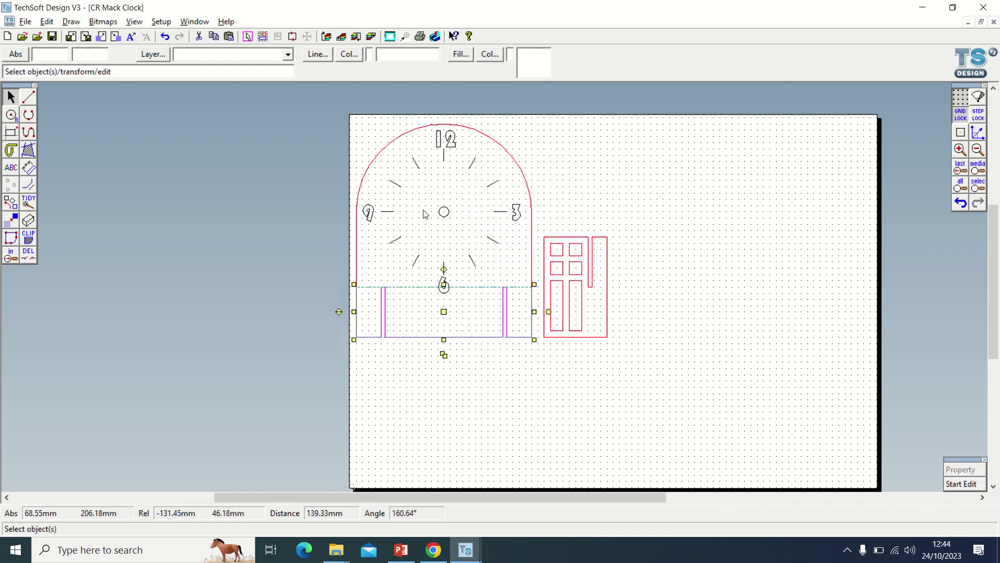
{"action": "left_click", "coordinate": [357, 56]}
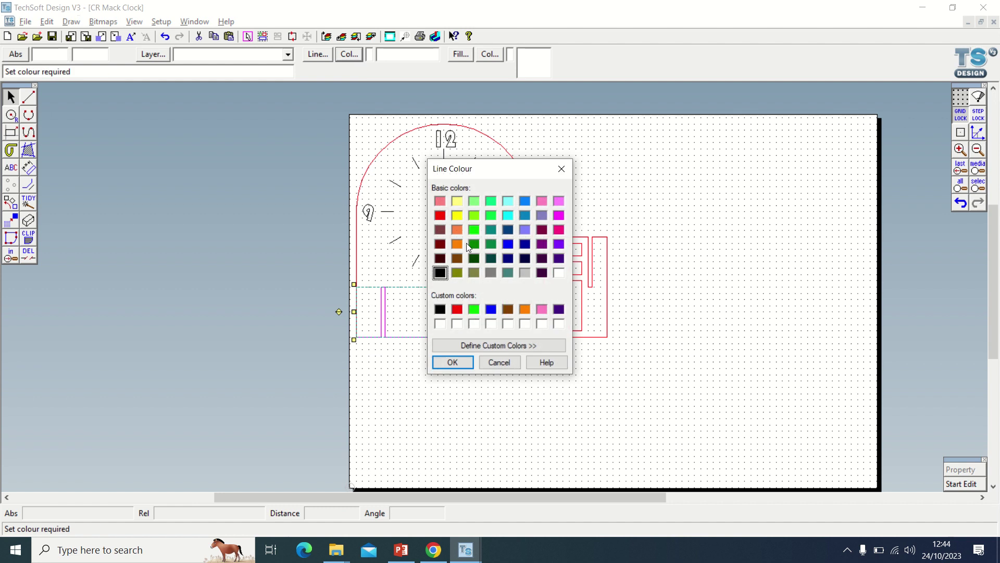
{"action": "left_click", "coordinate": [452, 362]}
{"action": "left_click", "coordinate": [457, 386]}
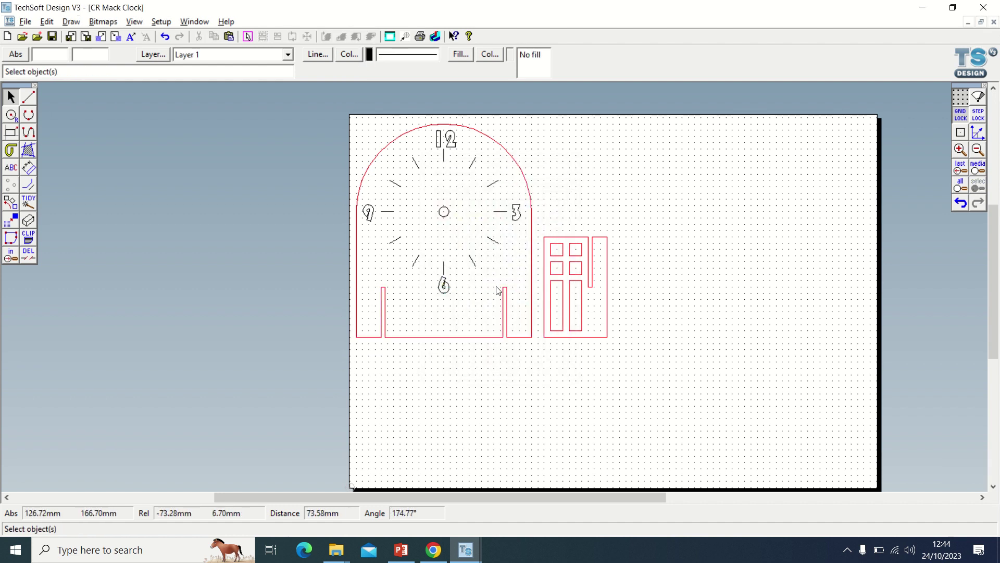
- Duplicate the grouped support panel and place the copy just to the right of the original, level with it
{"action": "scroll", "coordinate": [394, 231], "scroll_direction": "up", "scroll_amount": 1}
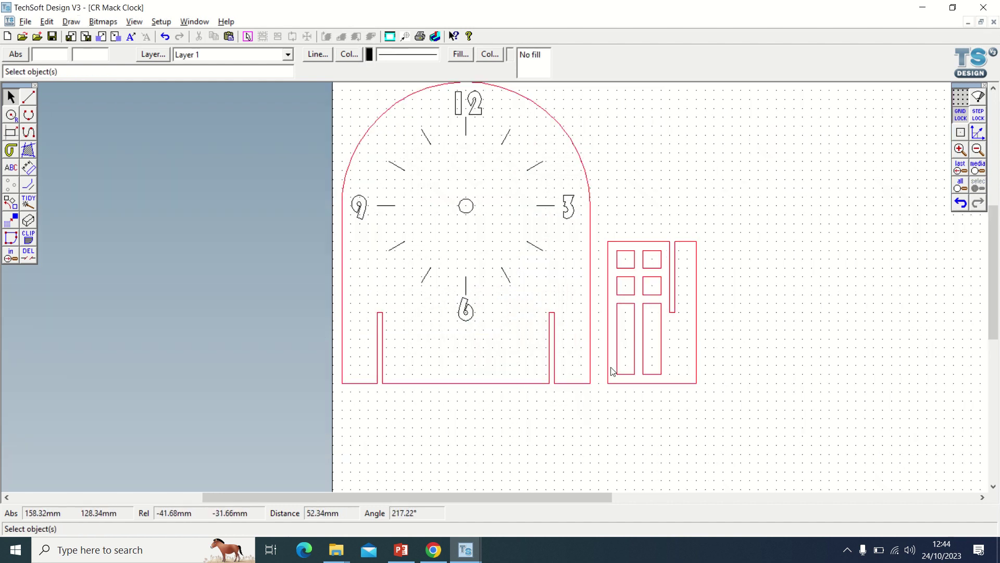
{"action": "scroll", "coordinate": [577, 323], "scroll_direction": "up", "scroll_amount": 1}
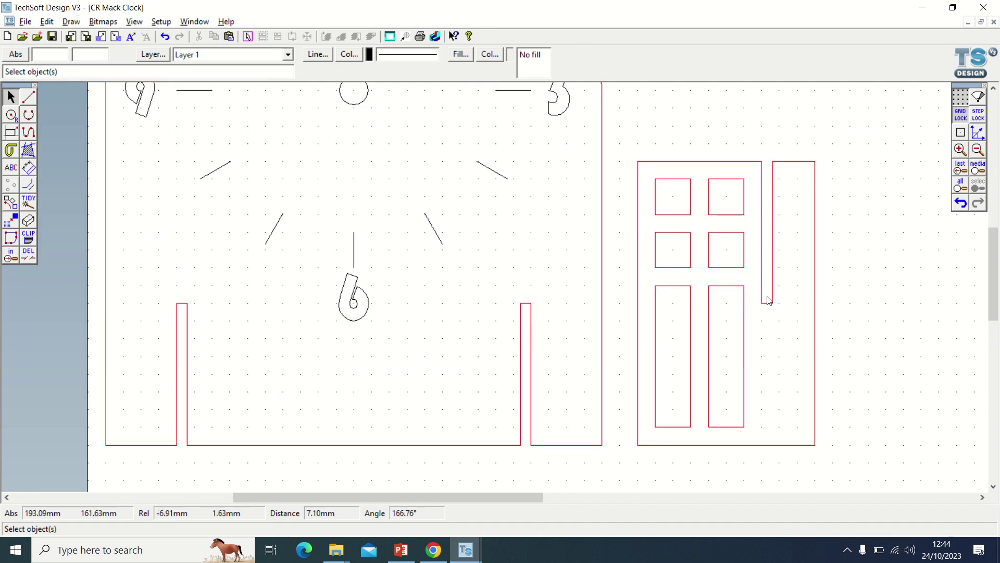
{"action": "scroll", "coordinate": [802, 290], "scroll_direction": "down", "scroll_amount": 2}
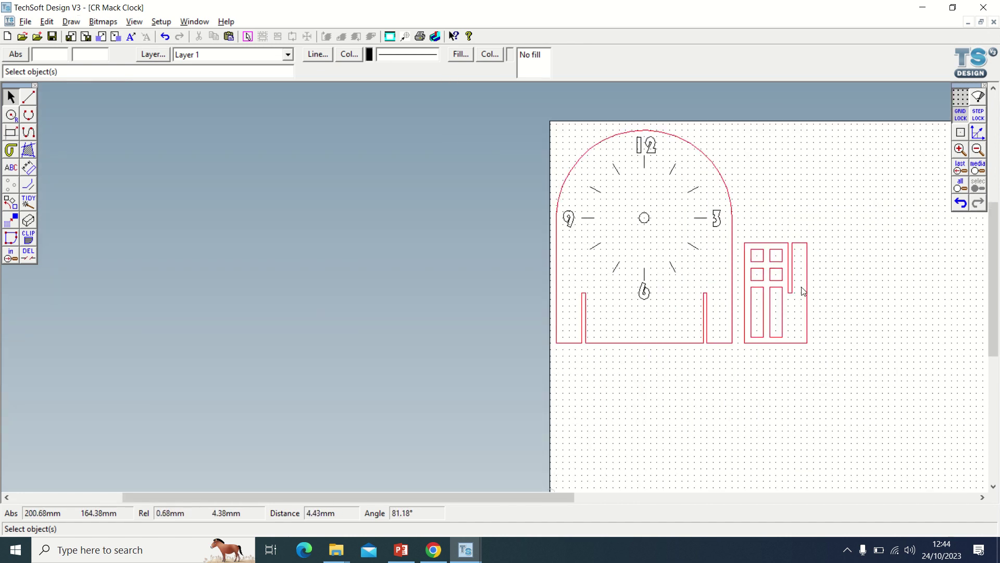
{"action": "left_click_drag", "start_coordinate": [741, 238], "coordinate": [828, 379]}
{"action": "left_click", "coordinate": [776, 363]}
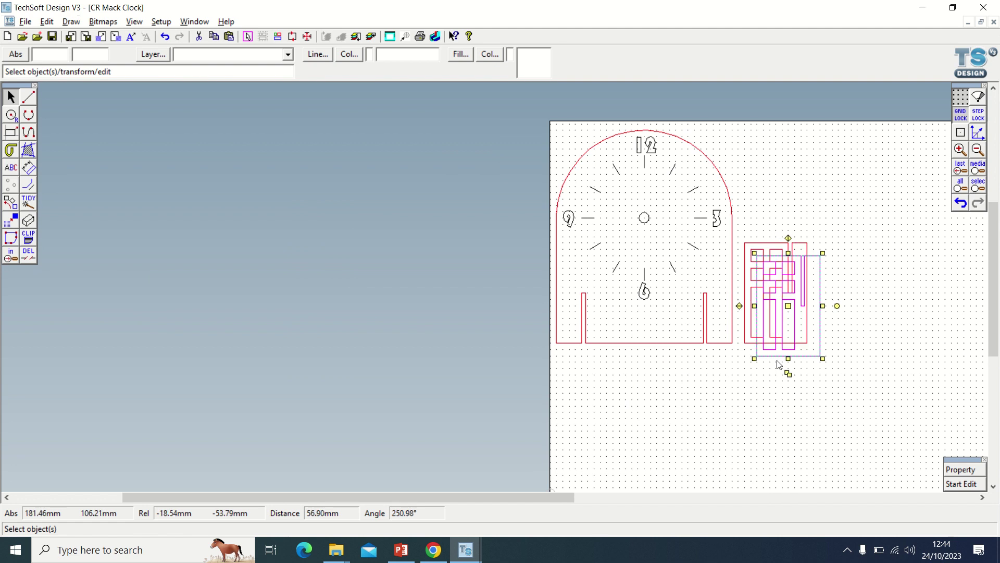
{"action": "left_click_drag", "start_coordinate": [789, 306], "coordinate": [845, 291]}
{"action": "left_click", "coordinate": [825, 207]}
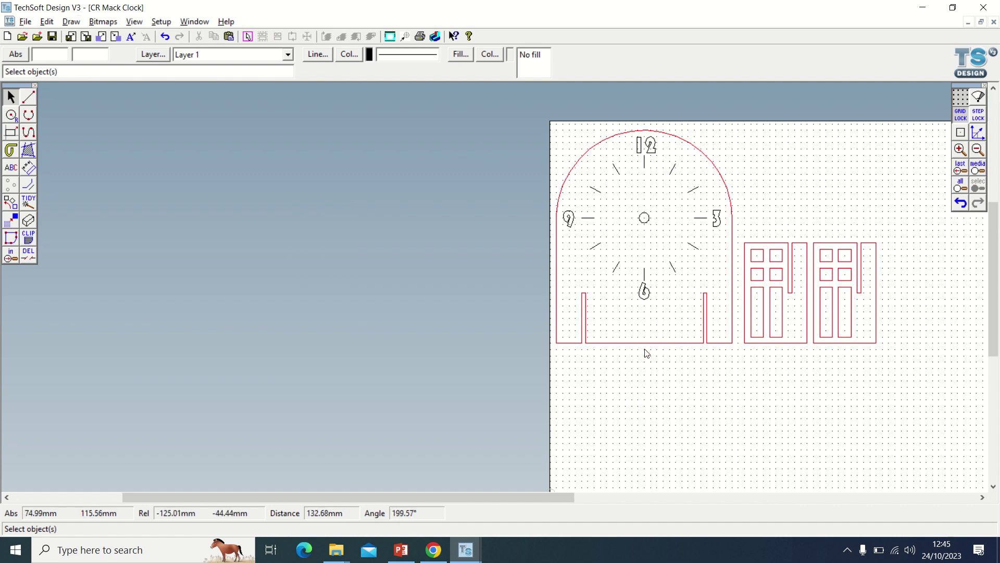
- Switch to Chrome, browse the Mackintosh stained glass rose image results and copy the previewed Roses & Buds brooch image
{"action": "key", "text": "alt+Tab"}
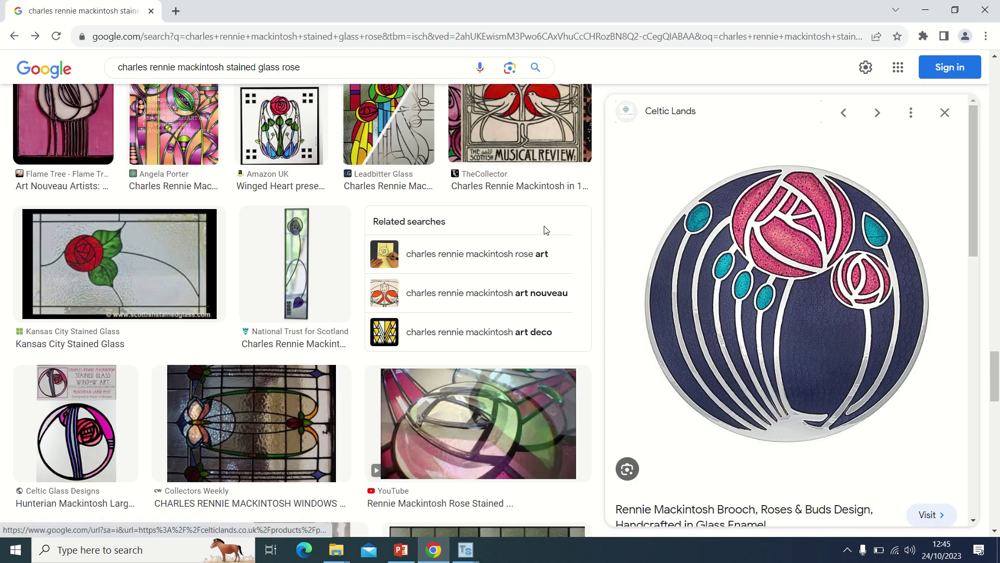
{"action": "scroll", "coordinate": [516, 273], "scroll_direction": "up", "scroll_amount": 7}
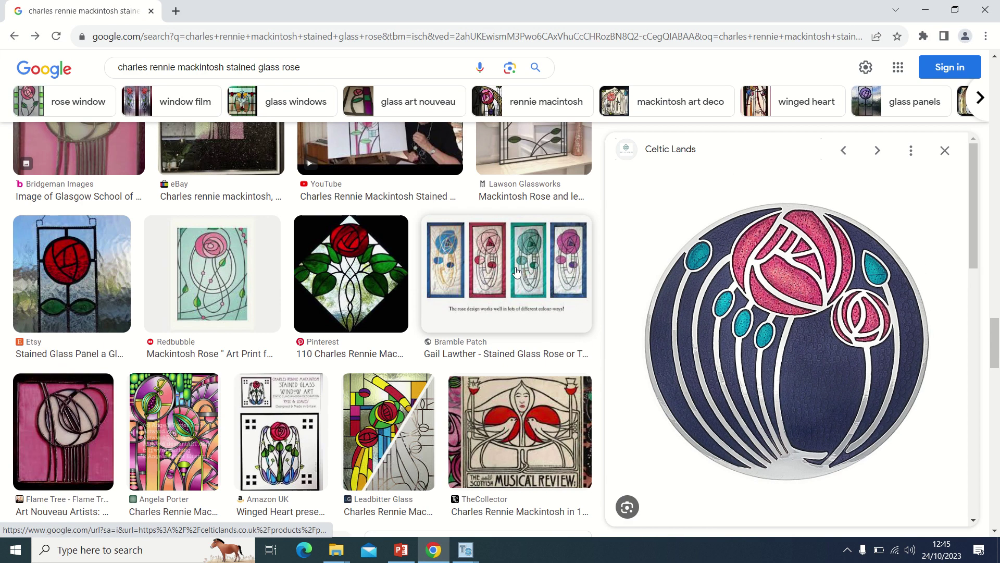
{"action": "scroll", "coordinate": [516, 272], "scroll_direction": "up", "scroll_amount": 2}
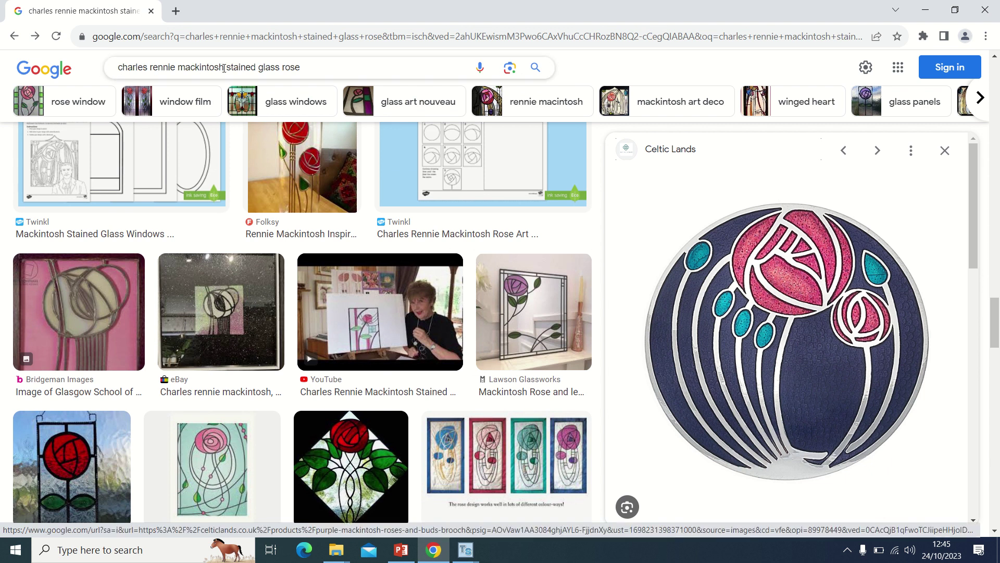
{"action": "scroll", "coordinate": [291, 261], "scroll_direction": "up", "scroll_amount": 5}
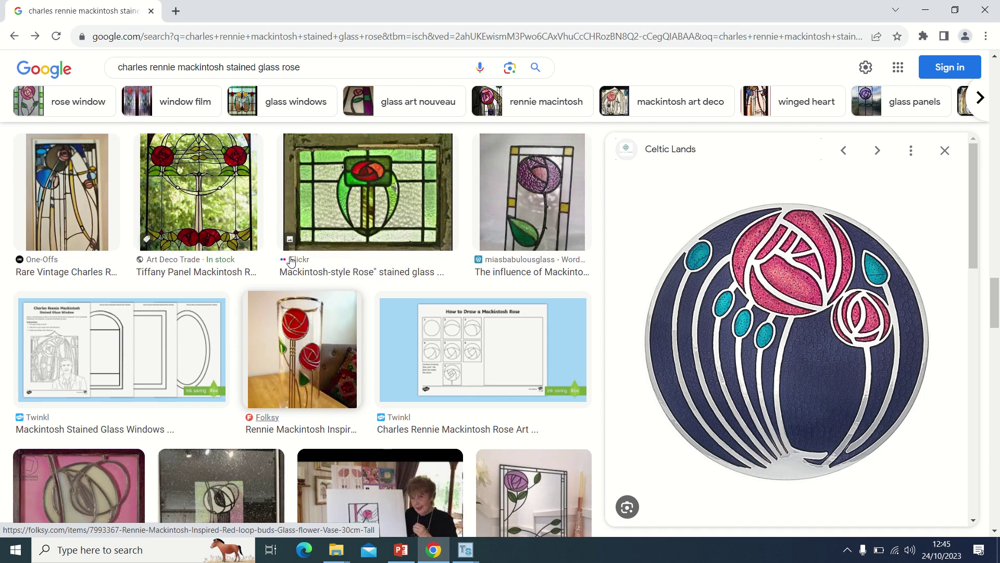
{"action": "scroll", "coordinate": [419, 278], "scroll_direction": "up", "scroll_amount": 5}
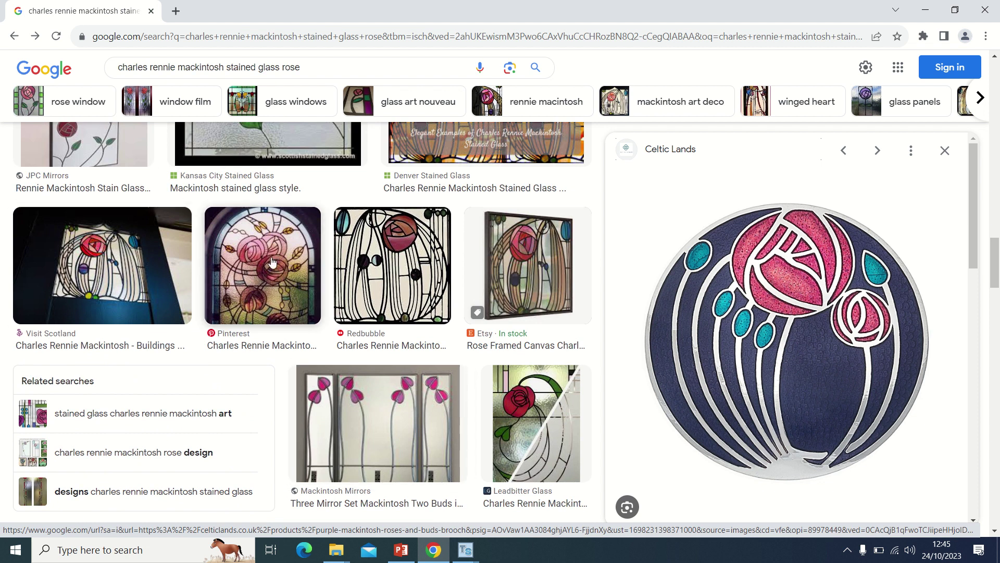
{"action": "right_click", "coordinate": [770, 284]}
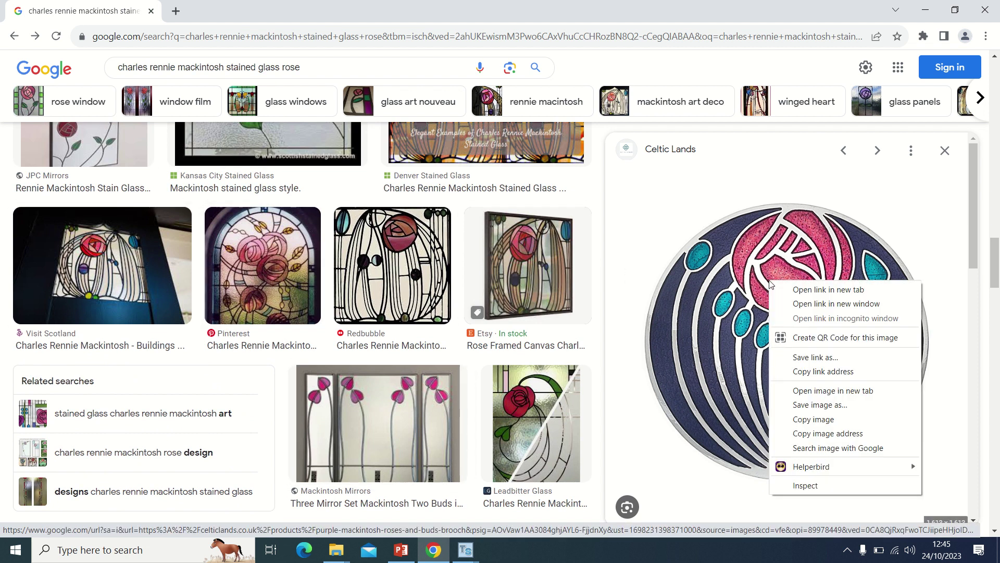
{"action": "left_click", "coordinate": [818, 419]}
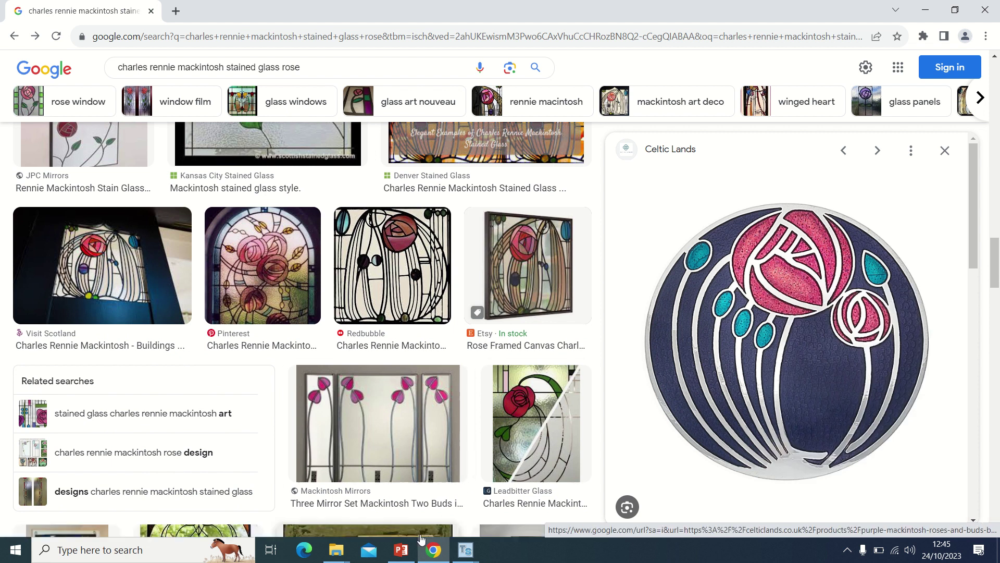
- Switch to the CR Mack Clock drawing in TechSoft Design V3 and paste the copied brooch image to the right of the clock face
{"action": "left_click", "coordinate": [467, 553]}
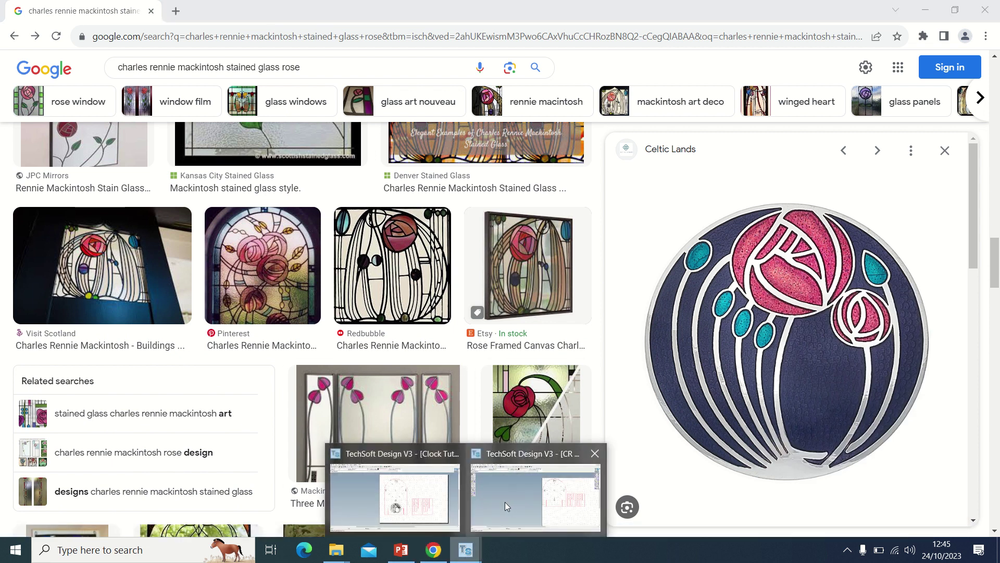
{"action": "left_click", "coordinate": [425, 501]}
{"action": "mouse_move", "coordinate": [461, 552]}
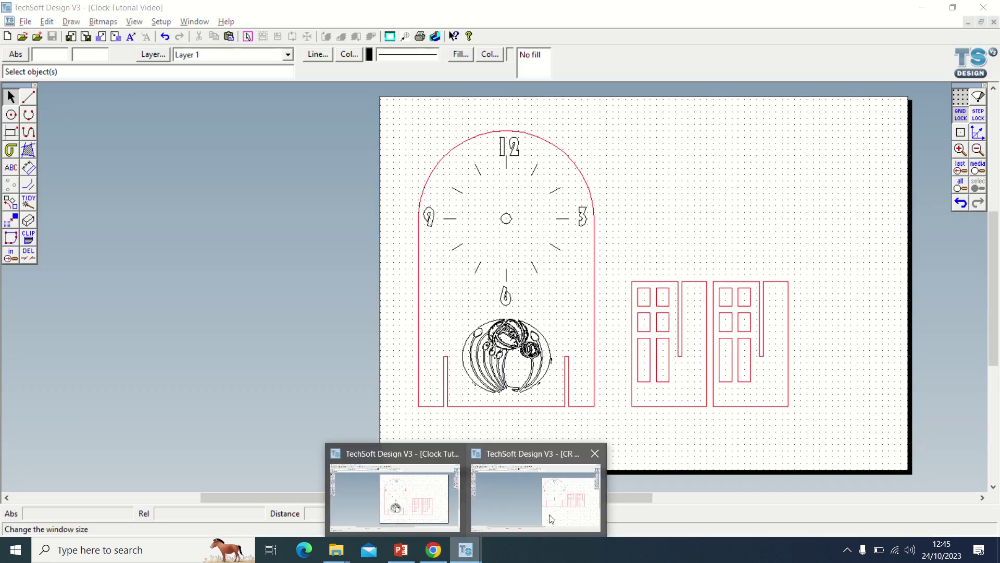
{"action": "left_click", "coordinate": [560, 502]}
{"action": "scroll", "coordinate": [523, 288], "scroll_direction": "down", "scroll_amount": 1}
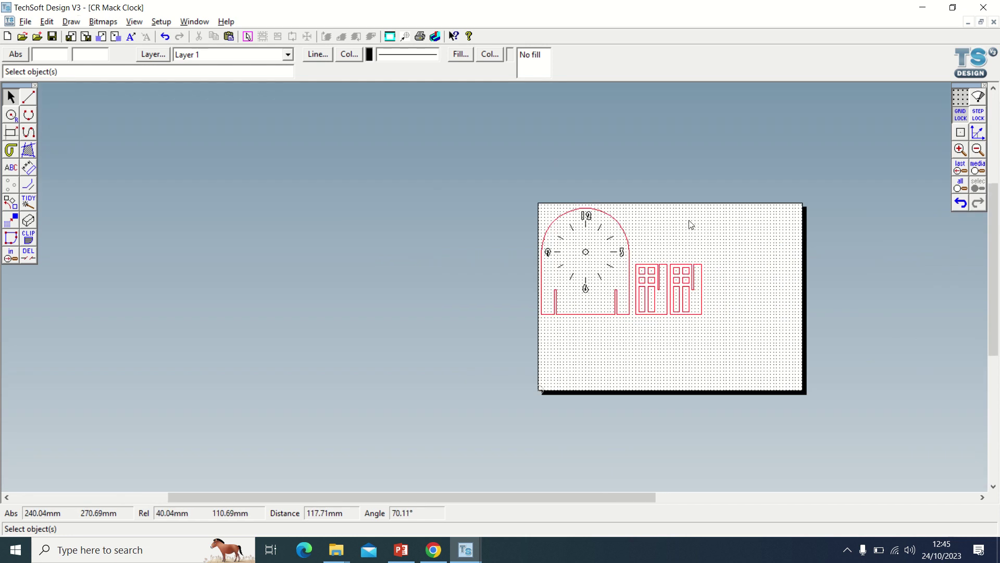
{"action": "scroll", "coordinate": [688, 223], "scroll_direction": "up", "scroll_amount": 2}
{"action": "right_click", "coordinate": [637, 252]}
{"action": "left_click", "coordinate": [666, 285]}
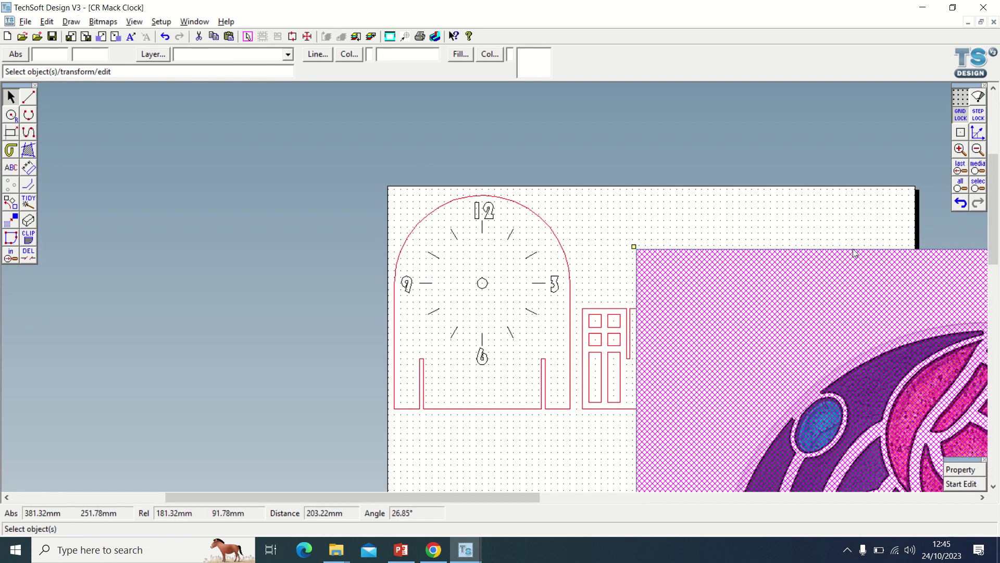
- Shrink the pasted brooch image to roughly the width of both support panels and position it just above them
{"action": "scroll", "coordinate": [828, 271], "scroll_direction": "down", "scroll_amount": 3}
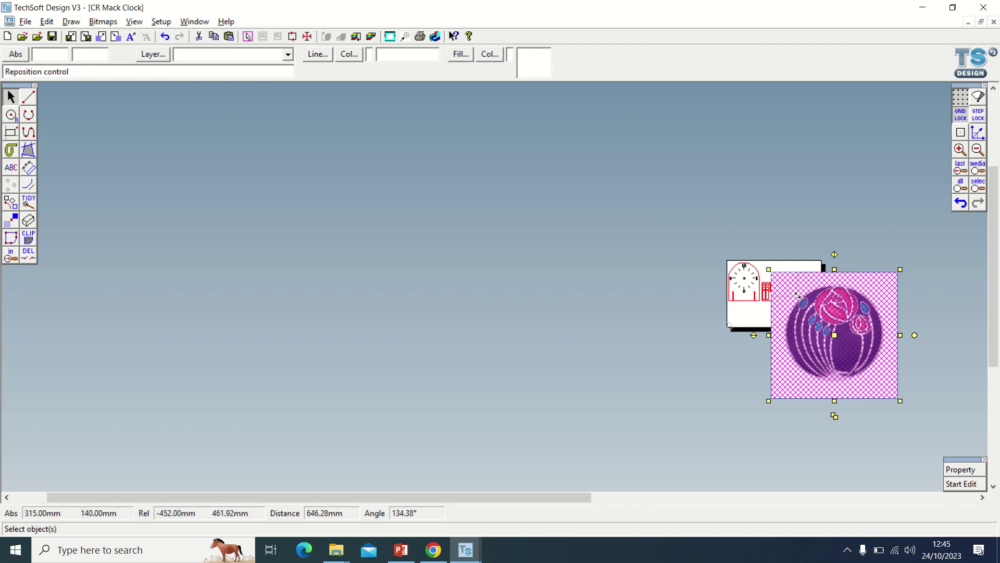
{"action": "scroll", "coordinate": [807, 318], "scroll_direction": "up", "scroll_amount": 4}
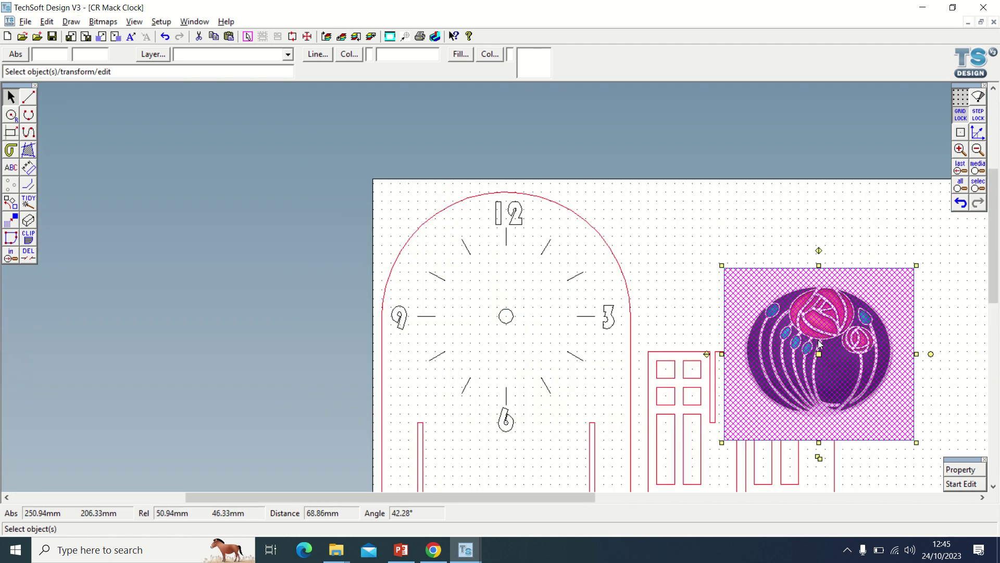
{"action": "left_click_drag", "start_coordinate": [819, 352], "coordinate": [740, 273]}
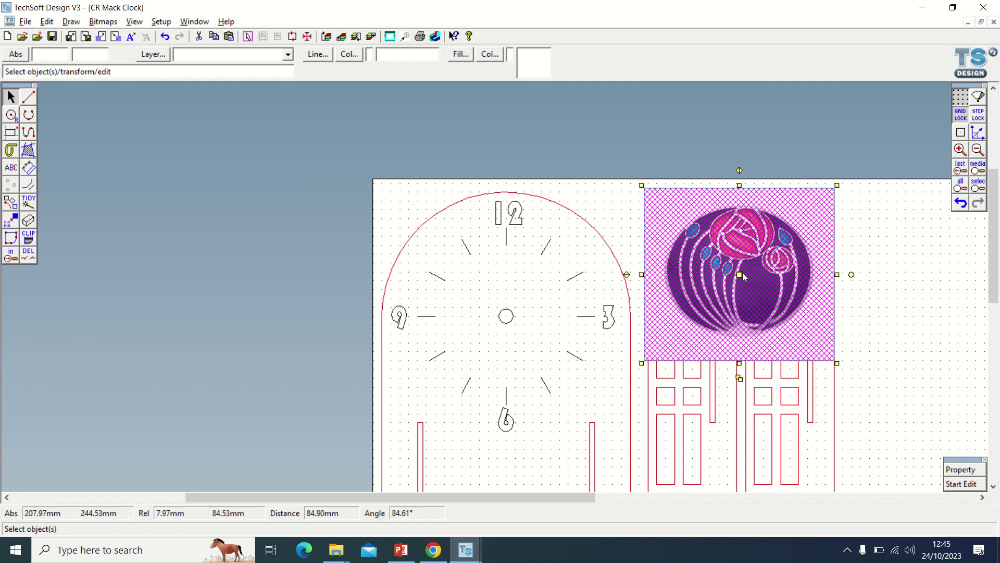
{"action": "left_click", "coordinate": [858, 227]}
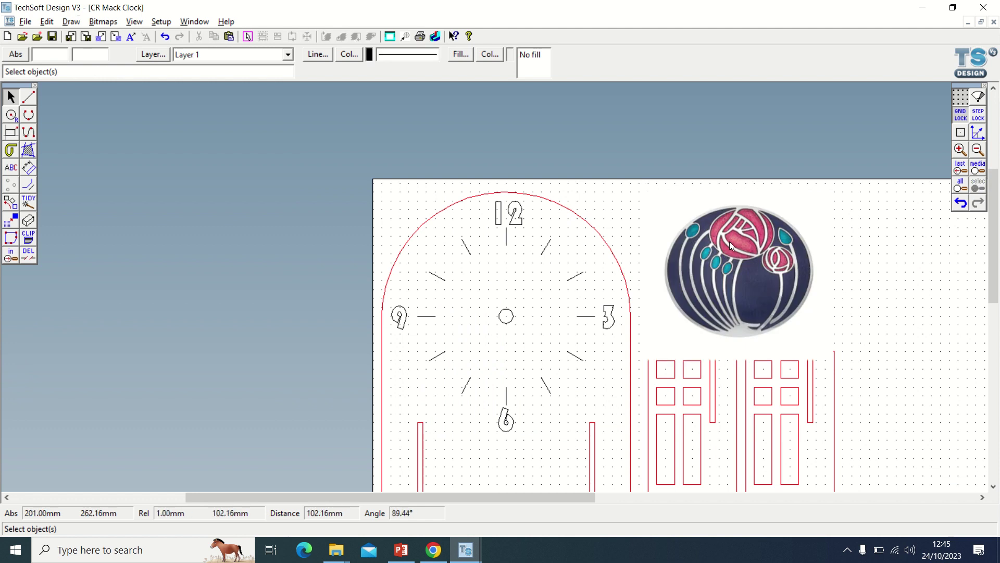
- Vectorise the brooch bitmap in monochrome with a luminance of 133 and the default conversion settings
{"action": "left_click", "coordinate": [719, 272]}
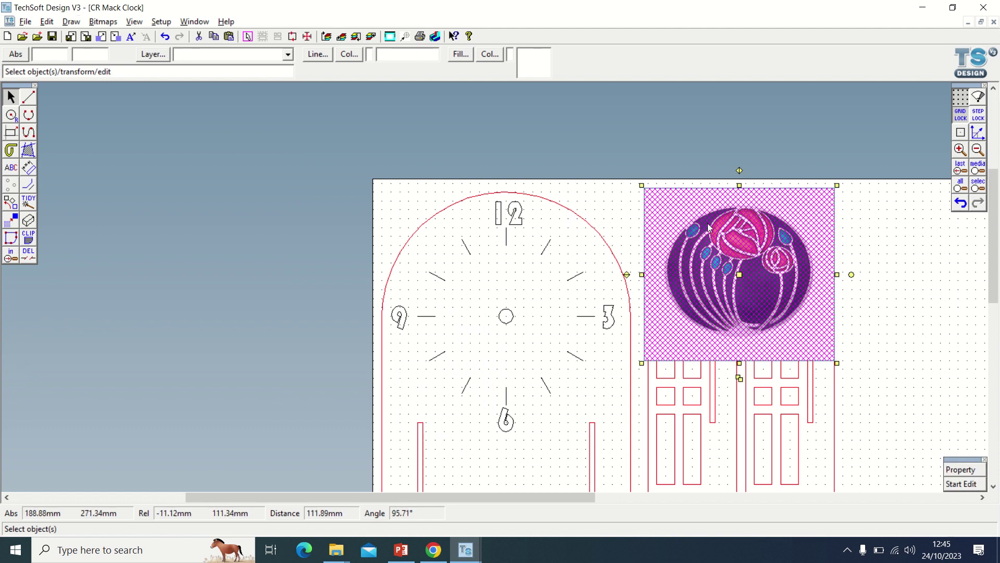
{"action": "left_click", "coordinate": [877, 231]}
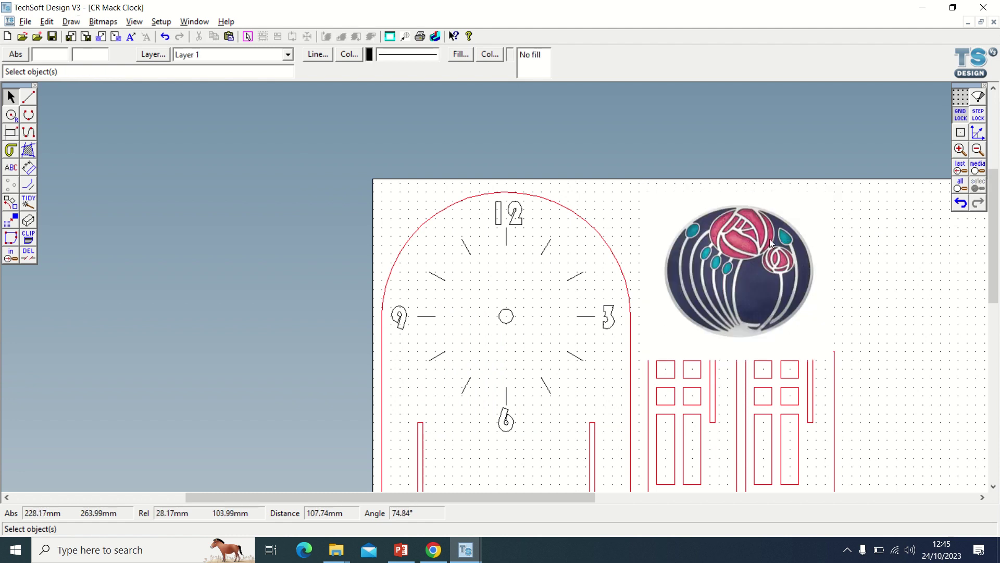
{"action": "left_click", "coordinate": [768, 240]}
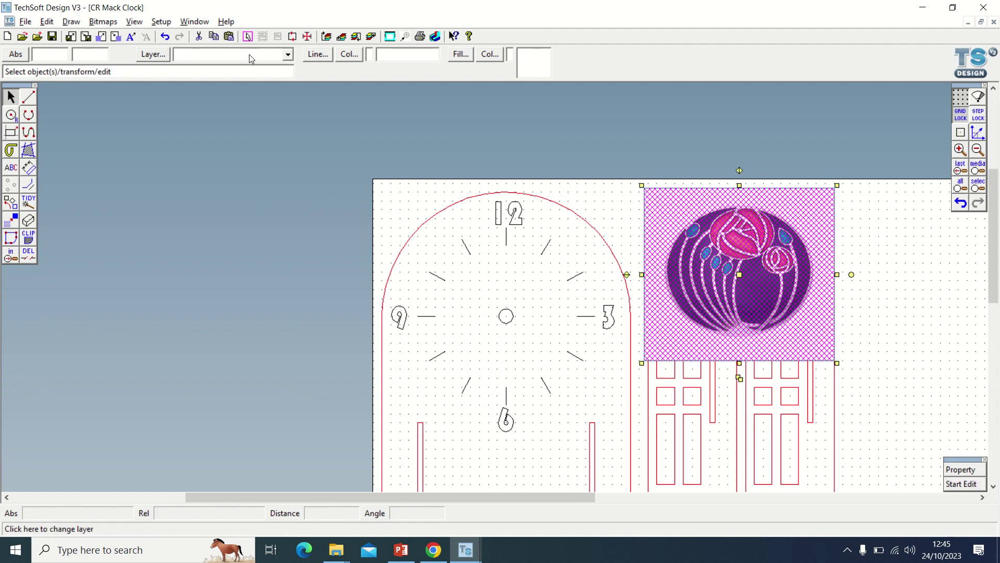
{"action": "left_click", "coordinate": [103, 22]}
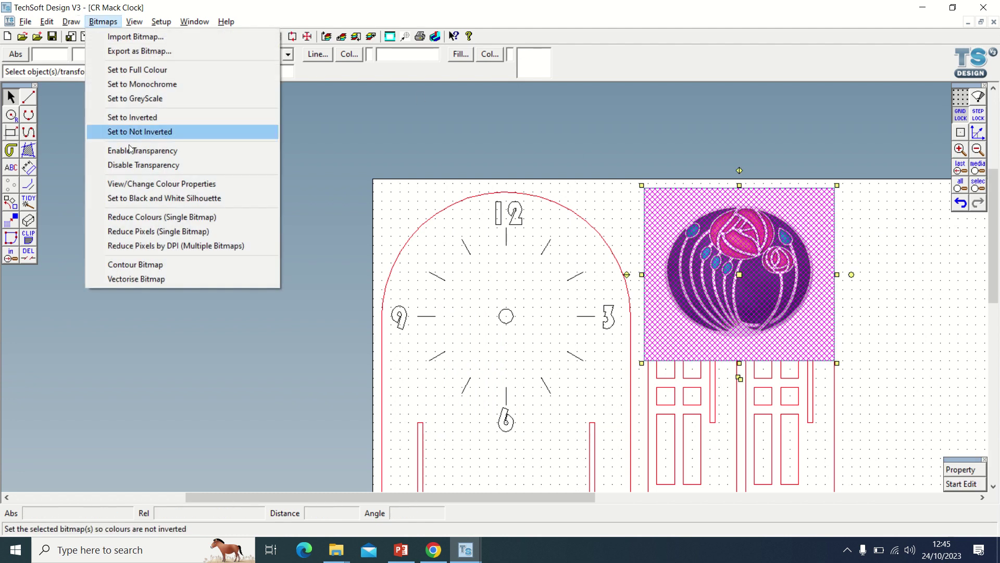
{"action": "left_click", "coordinate": [165, 278]}
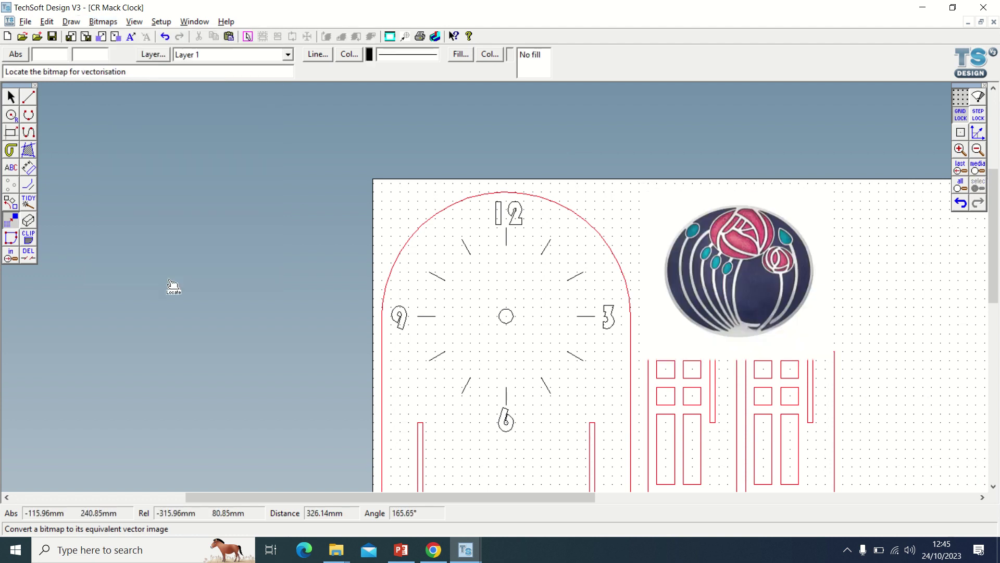
{"action": "left_click", "coordinate": [679, 243]}
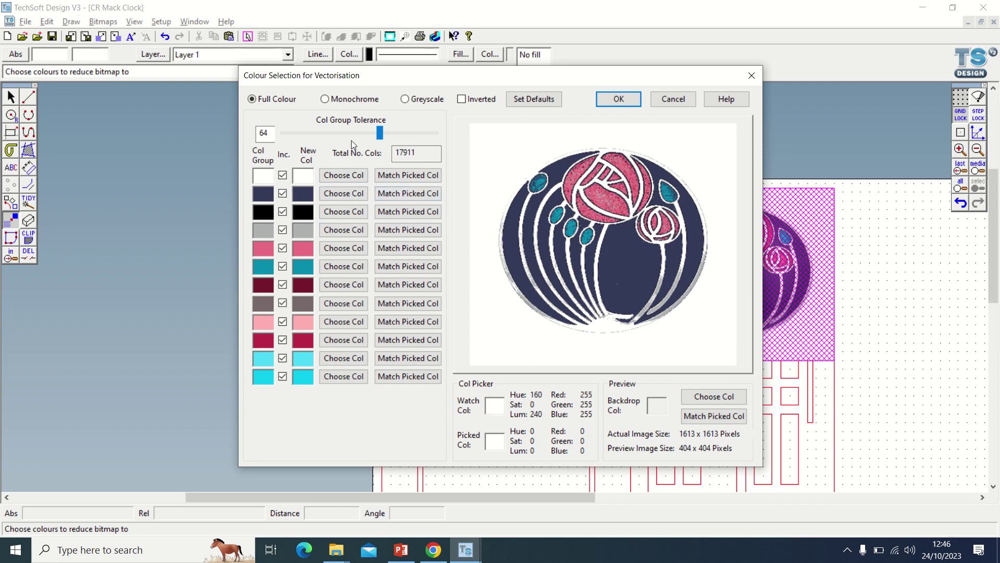
{"action": "left_click", "coordinate": [324, 99]}
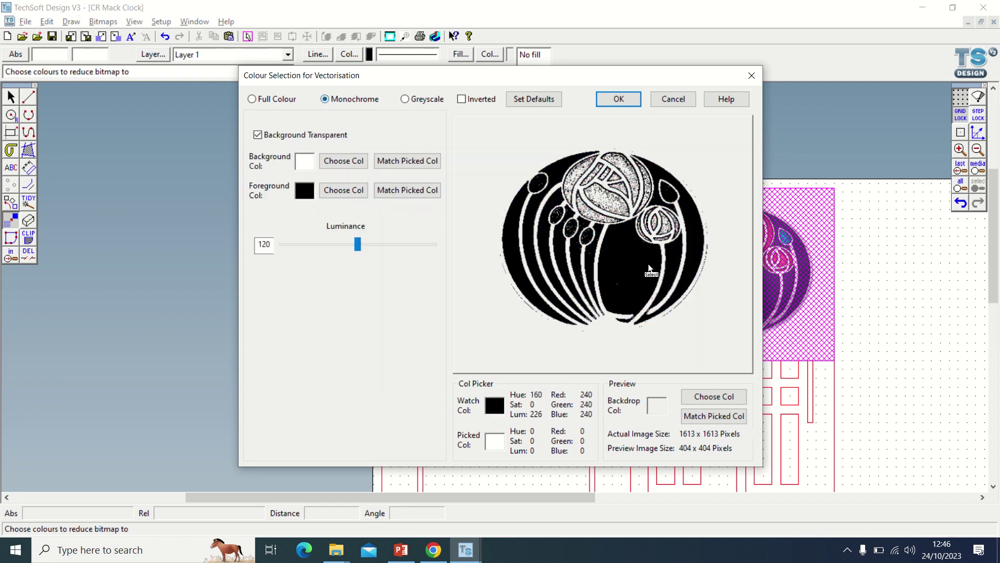
{"action": "mouse_move", "coordinate": [358, 246]}
{"action": "left_mouse_down"}
{"action": "mouse_move", "coordinate": [302, 242]}
{"action": "mouse_move", "coordinate": [366, 251]}
{"action": "left_mouse_up"}
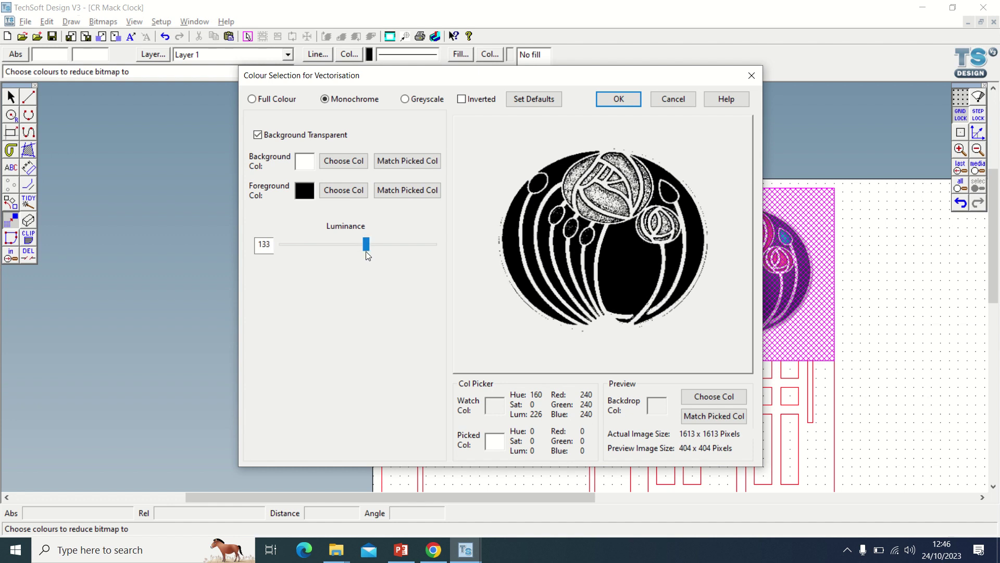
{"action": "left_click", "coordinate": [616, 100]}
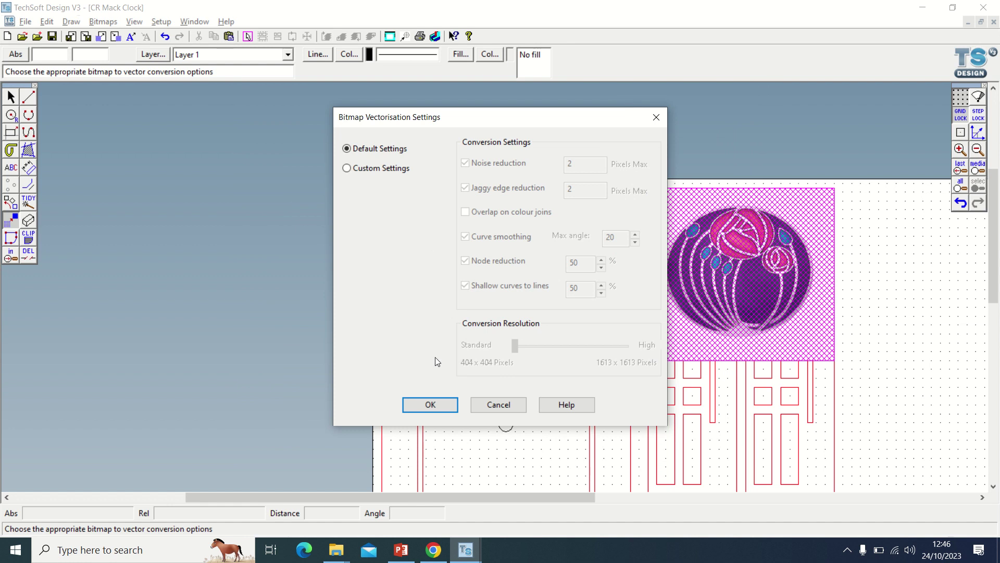
{"action": "left_click", "coordinate": [432, 403]}
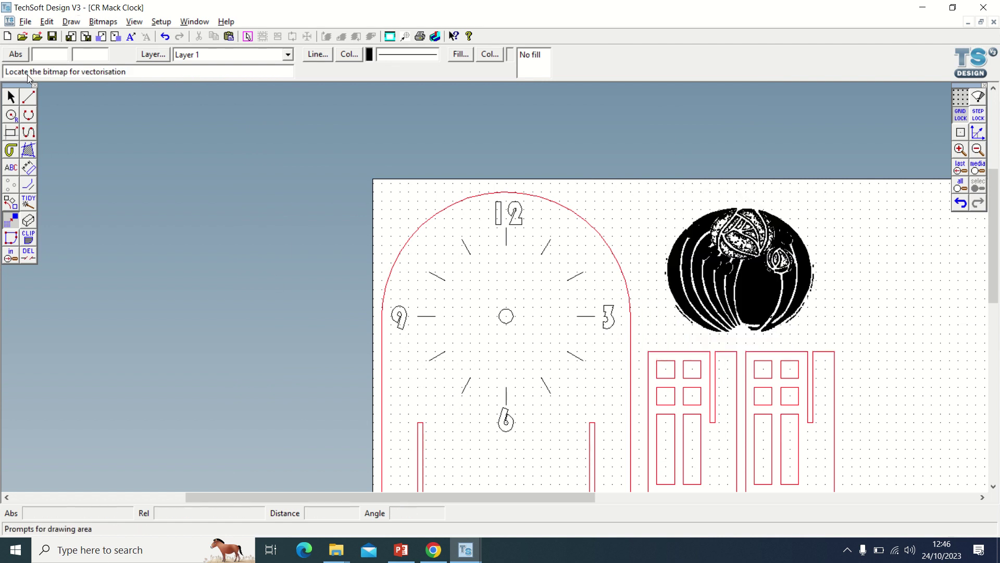
- Set the vectorised rose artwork to No Fill so that only its outlines are drawn
{"action": "key", "text": "Escape"}
{"action": "left_click", "coordinate": [675, 264]}
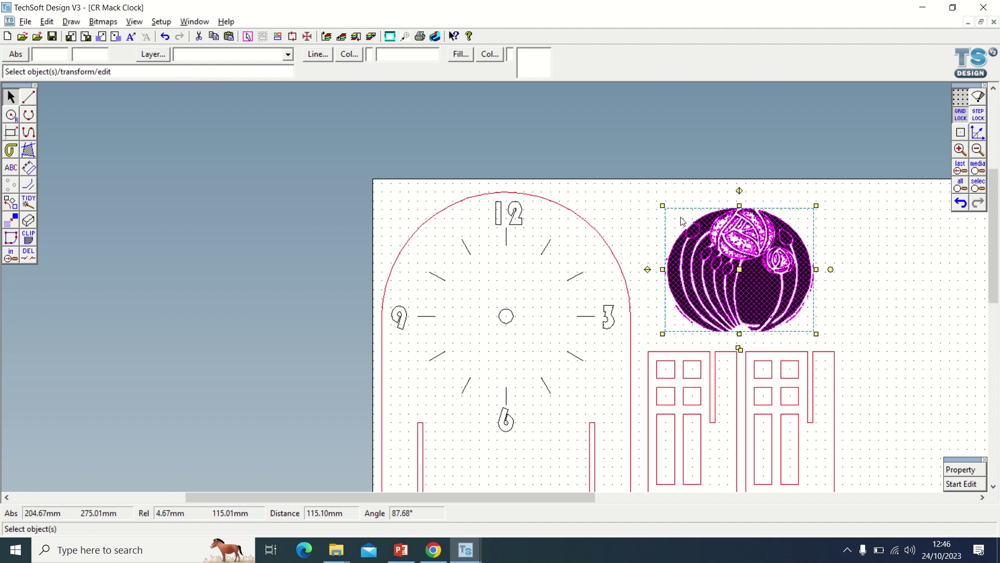
{"action": "left_click", "coordinate": [460, 54]}
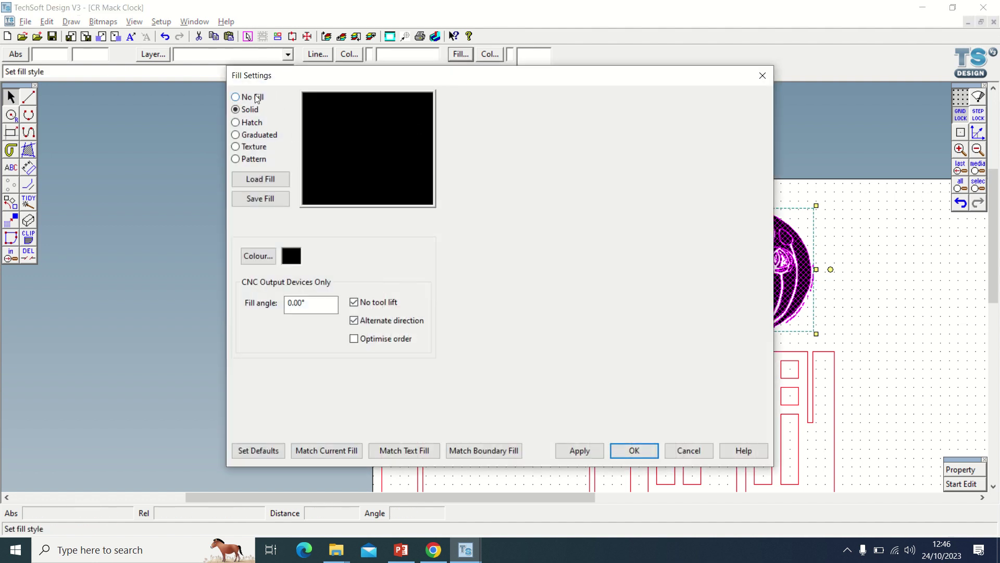
{"action": "left_click", "coordinate": [255, 97]}
{"action": "left_click", "coordinate": [635, 451]}
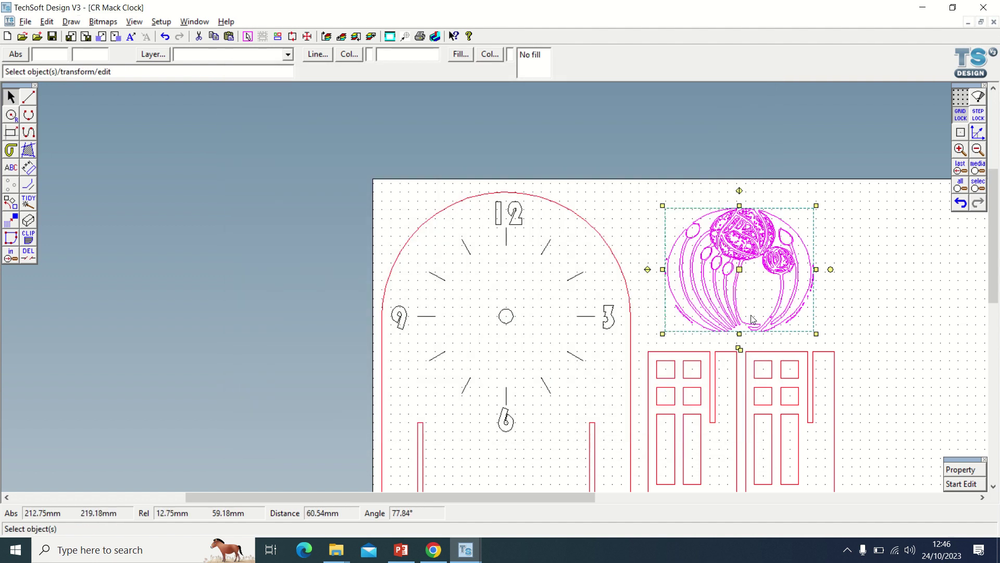
- Move the rose artwork onto the centre of the clock face
{"action": "left_click", "coordinate": [752, 273]}
{"action": "left_click", "coordinate": [743, 280]}
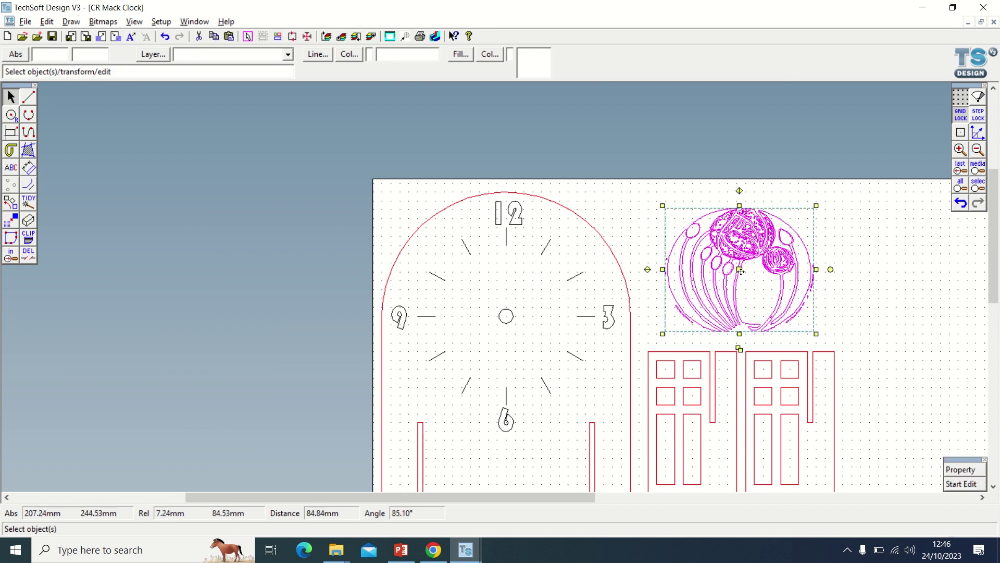
{"action": "left_click_drag", "start_coordinate": [740, 270], "coordinate": [506, 316]}
{"action": "scroll", "coordinate": [621, 297], "scroll_direction": "down", "scroll_amount": 1}
{"action": "left_click", "coordinate": [677, 266]}
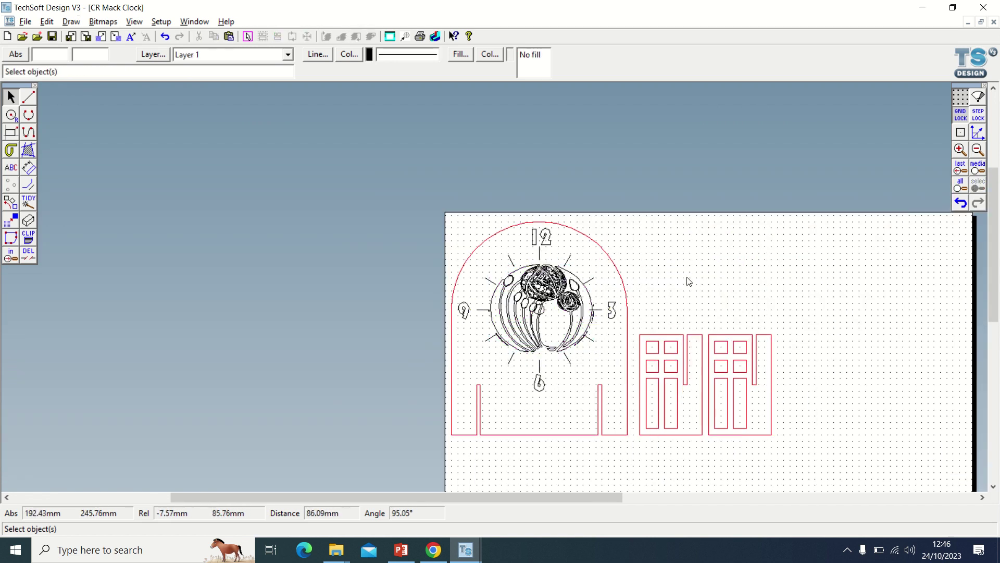
- Scale the rose artwork down about its centre so it fits clear inside the ring of hour marks
{"action": "left_click", "coordinate": [543, 311]}
{"action": "left_click_drag", "start_coordinate": [595, 354], "coordinate": [578, 342]}
{"action": "left_click", "coordinate": [562, 393]}
{"action": "left_click", "coordinate": [519, 415]}
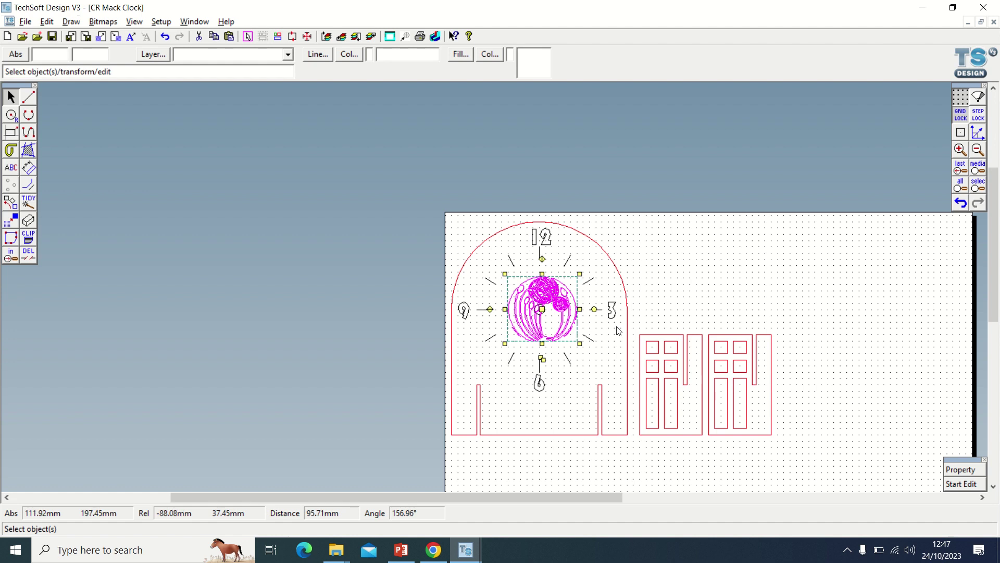
{"action": "left_click", "coordinate": [698, 273]}
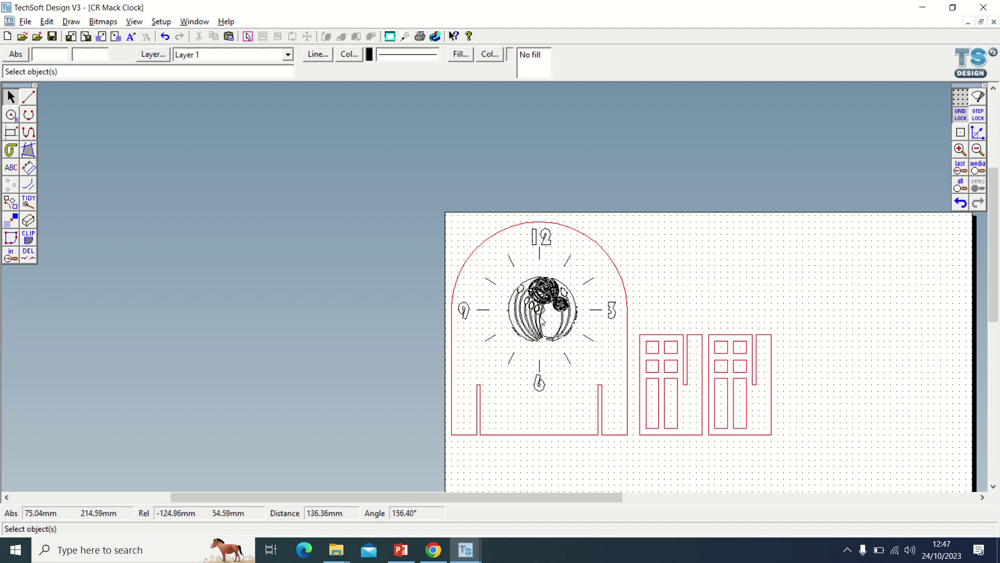
- Set the line colour of the clock face's centre hole to red
{"action": "scroll", "coordinate": [542, 320], "scroll_direction": "up", "scroll_amount": 5}
{"action": "left_click", "coordinate": [576, 294]}
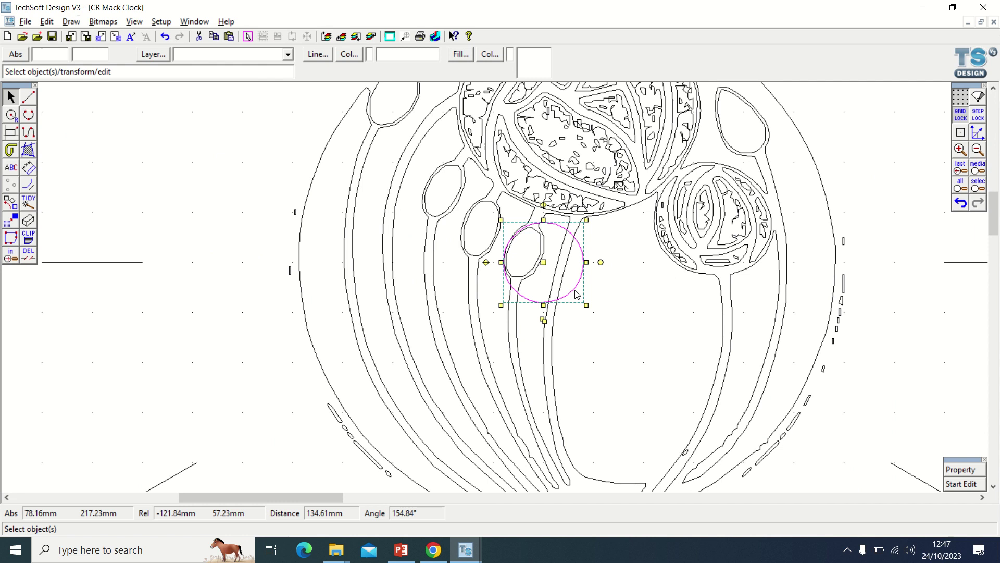
{"action": "left_click", "coordinate": [350, 55]}
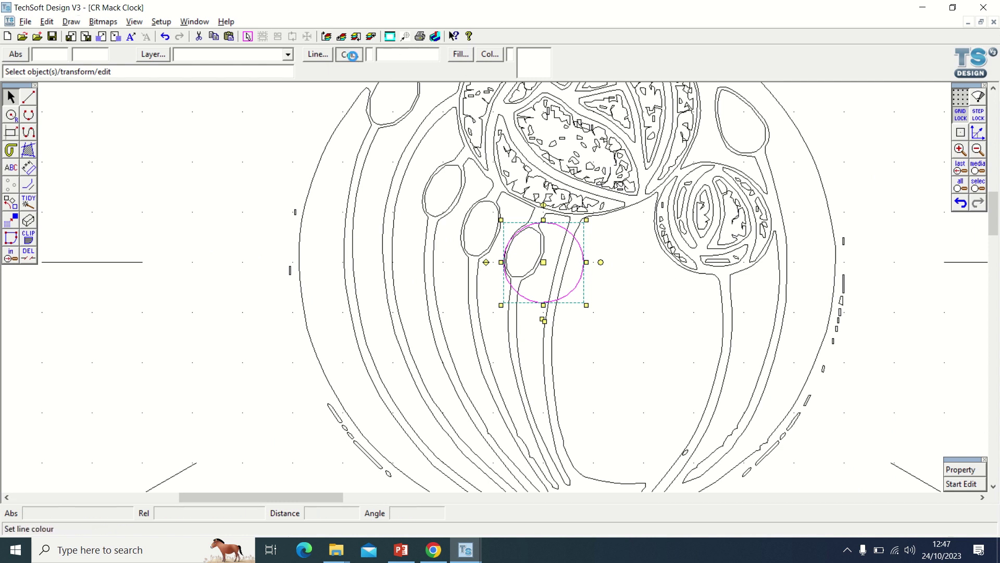
{"action": "left_click", "coordinate": [457, 310]}
{"action": "left_click", "coordinate": [452, 363]}
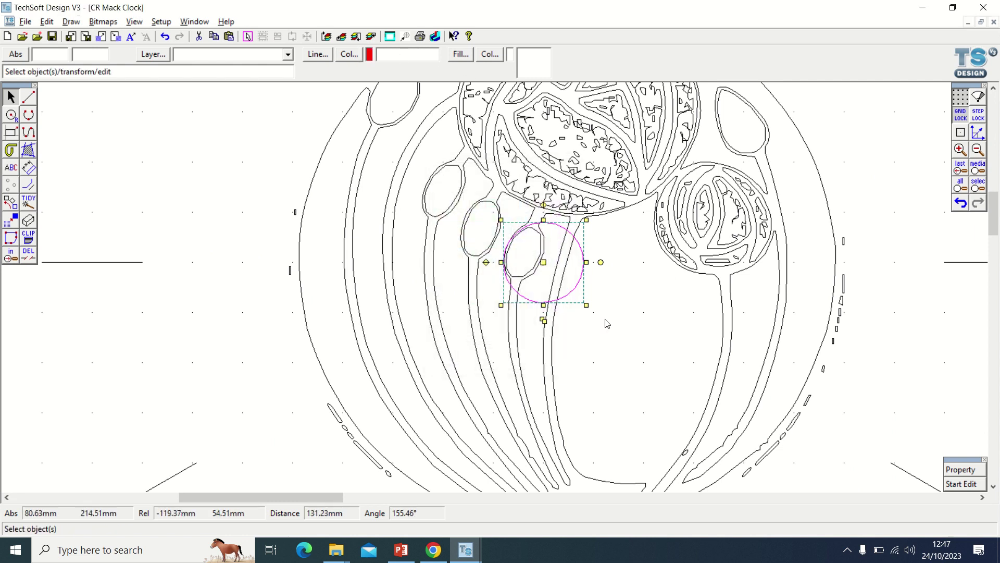
{"action": "left_click", "coordinate": [631, 304]}
- Reposition the reduced rose artwork over the red centre hole of the clock face
{"action": "scroll", "coordinate": [646, 306], "scroll_direction": "down", "scroll_amount": 3}
{"action": "left_click", "coordinate": [634, 315]}
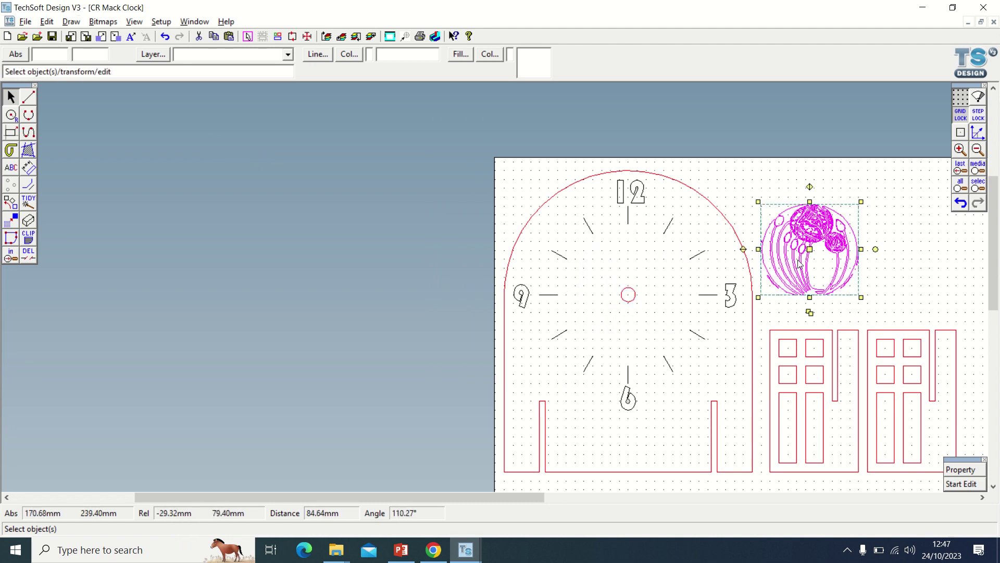
{"action": "left_click_drag", "start_coordinate": [810, 249], "coordinate": [630, 294]}
{"action": "left_click", "coordinate": [780, 231]}
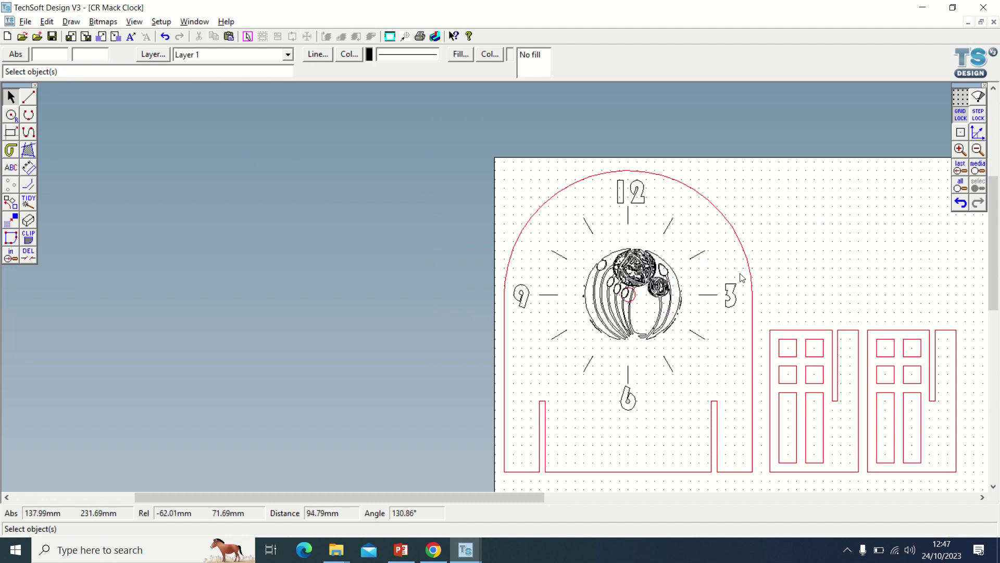